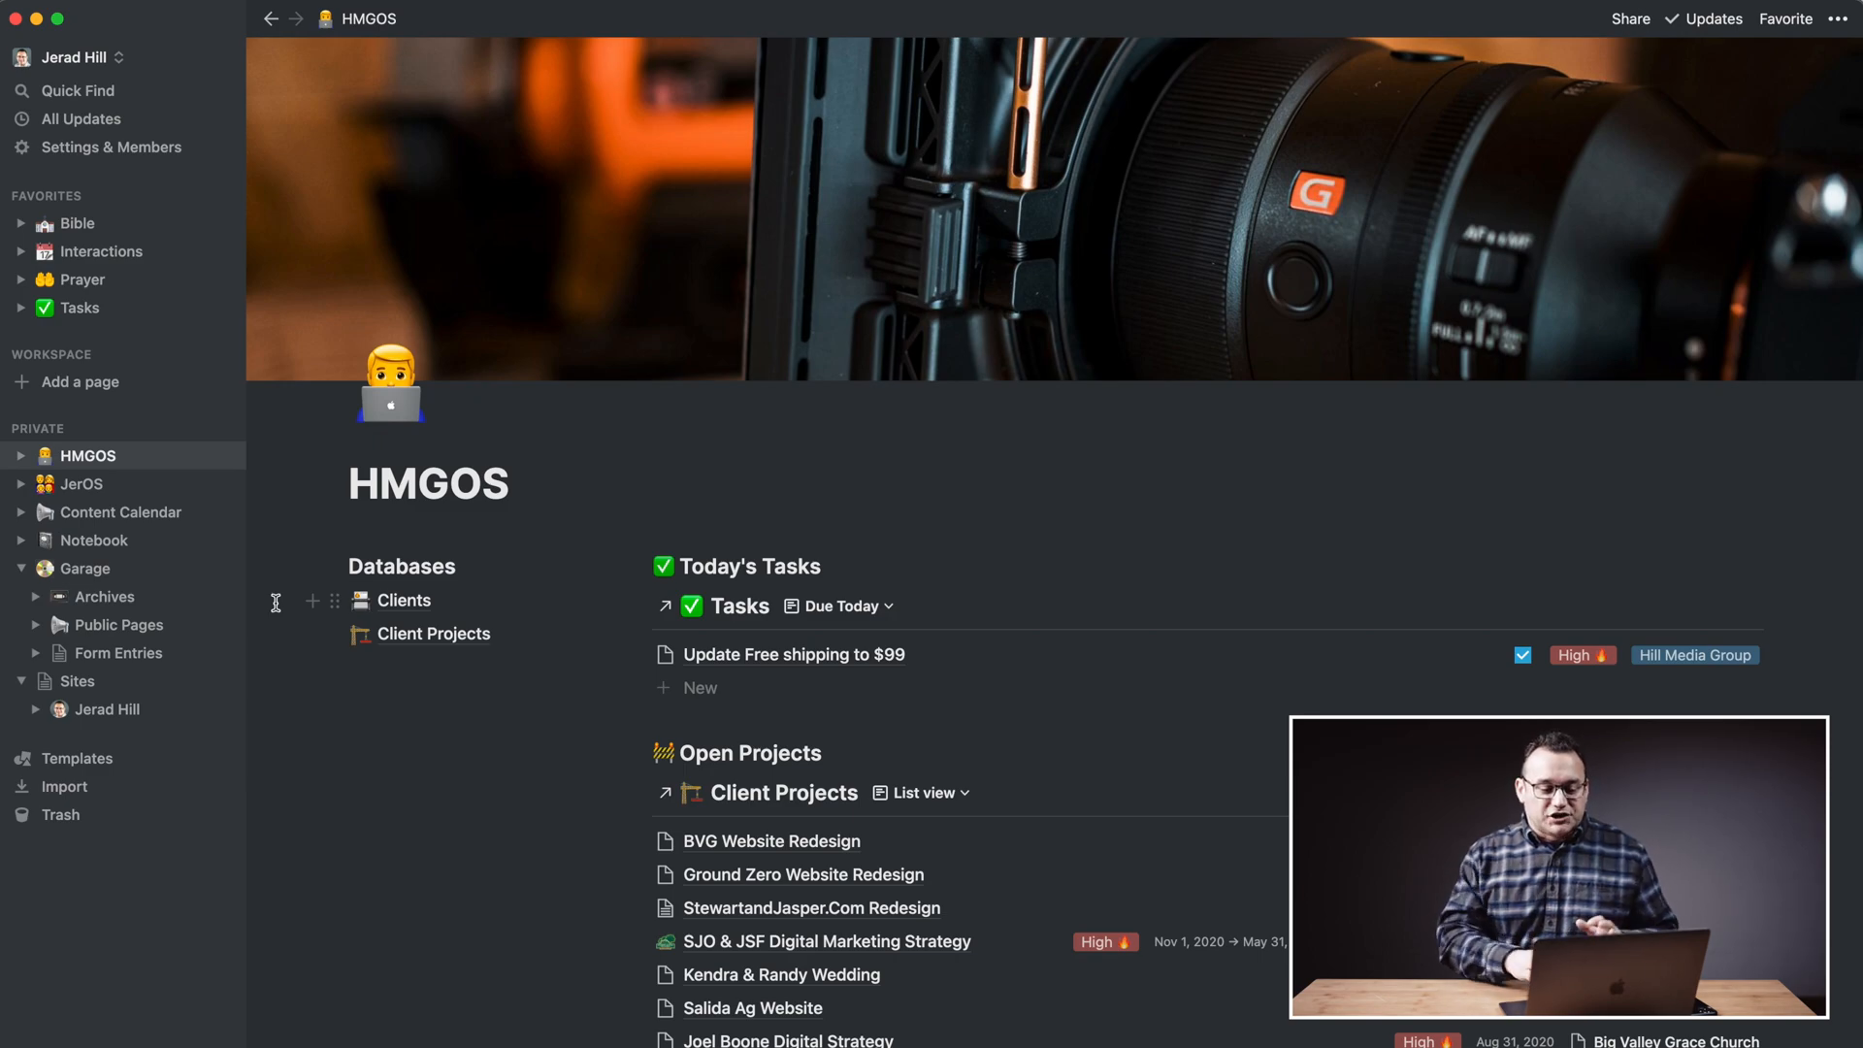
pyautogui.scroll(-3, 473, 745)
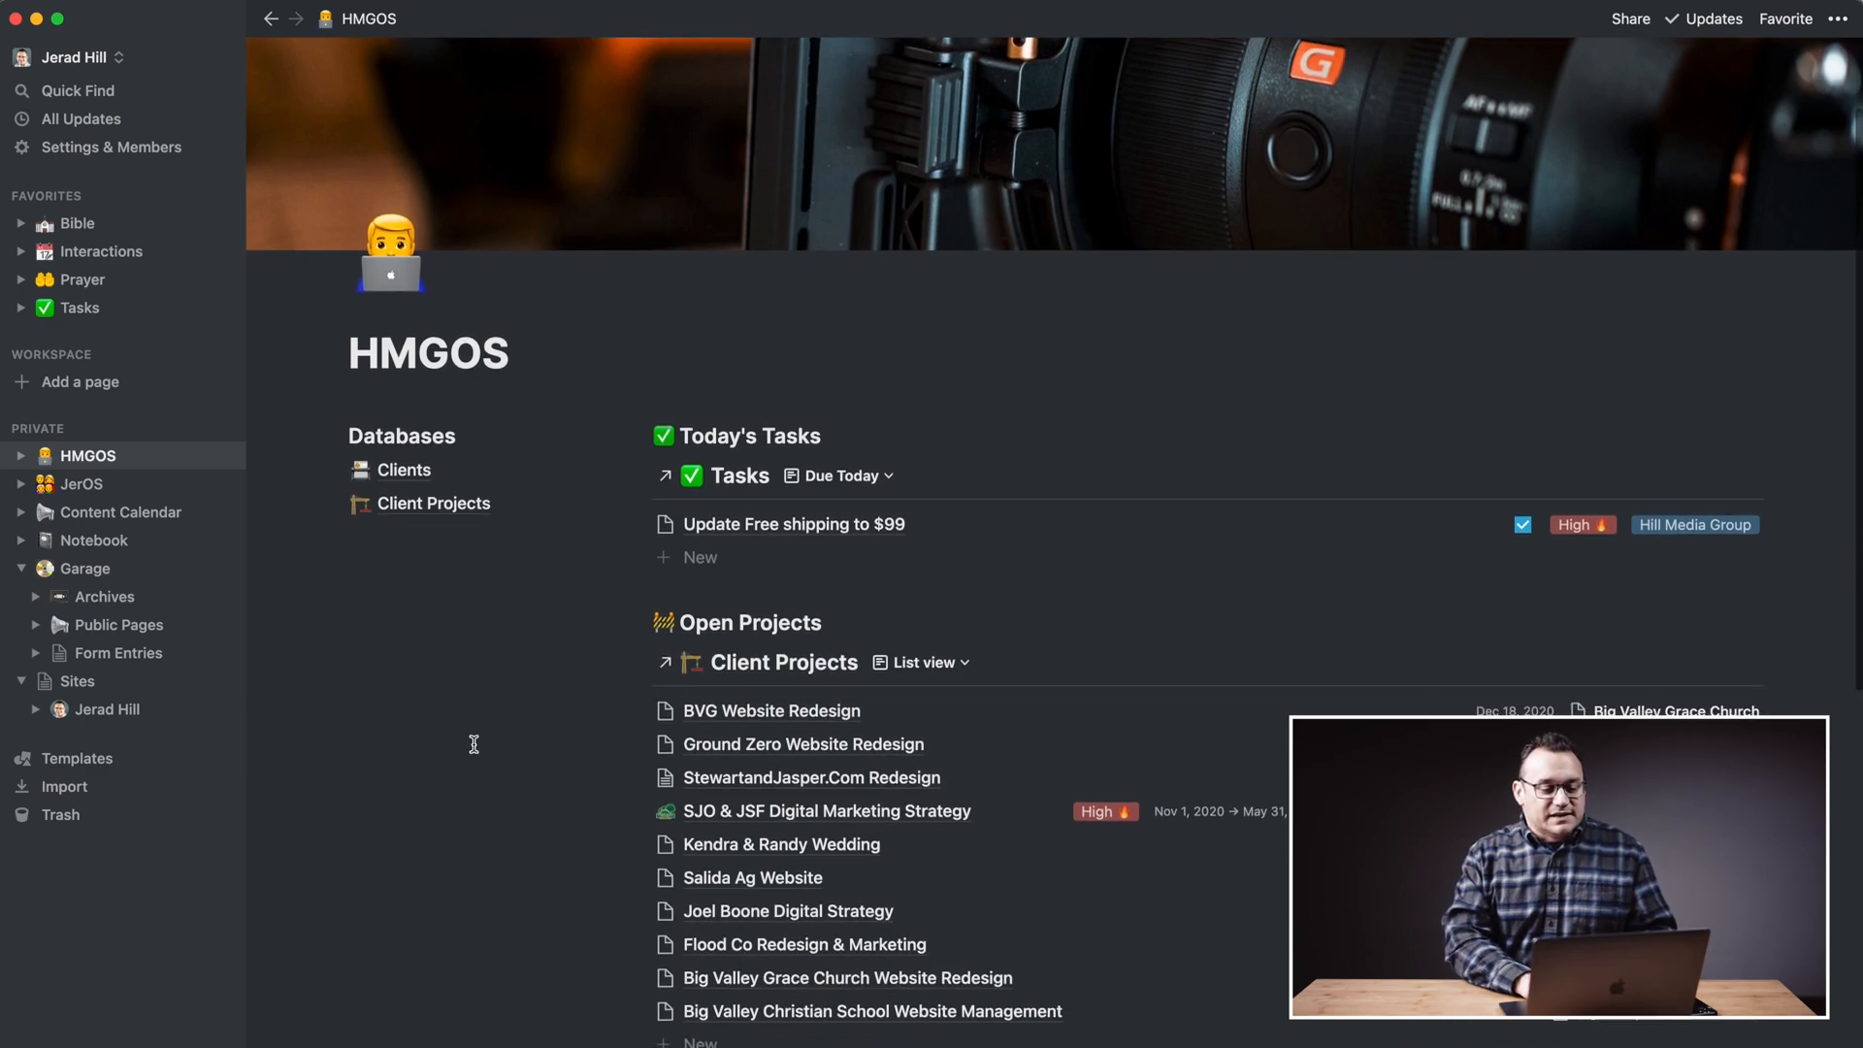
pyautogui.scroll(3, 473, 747)
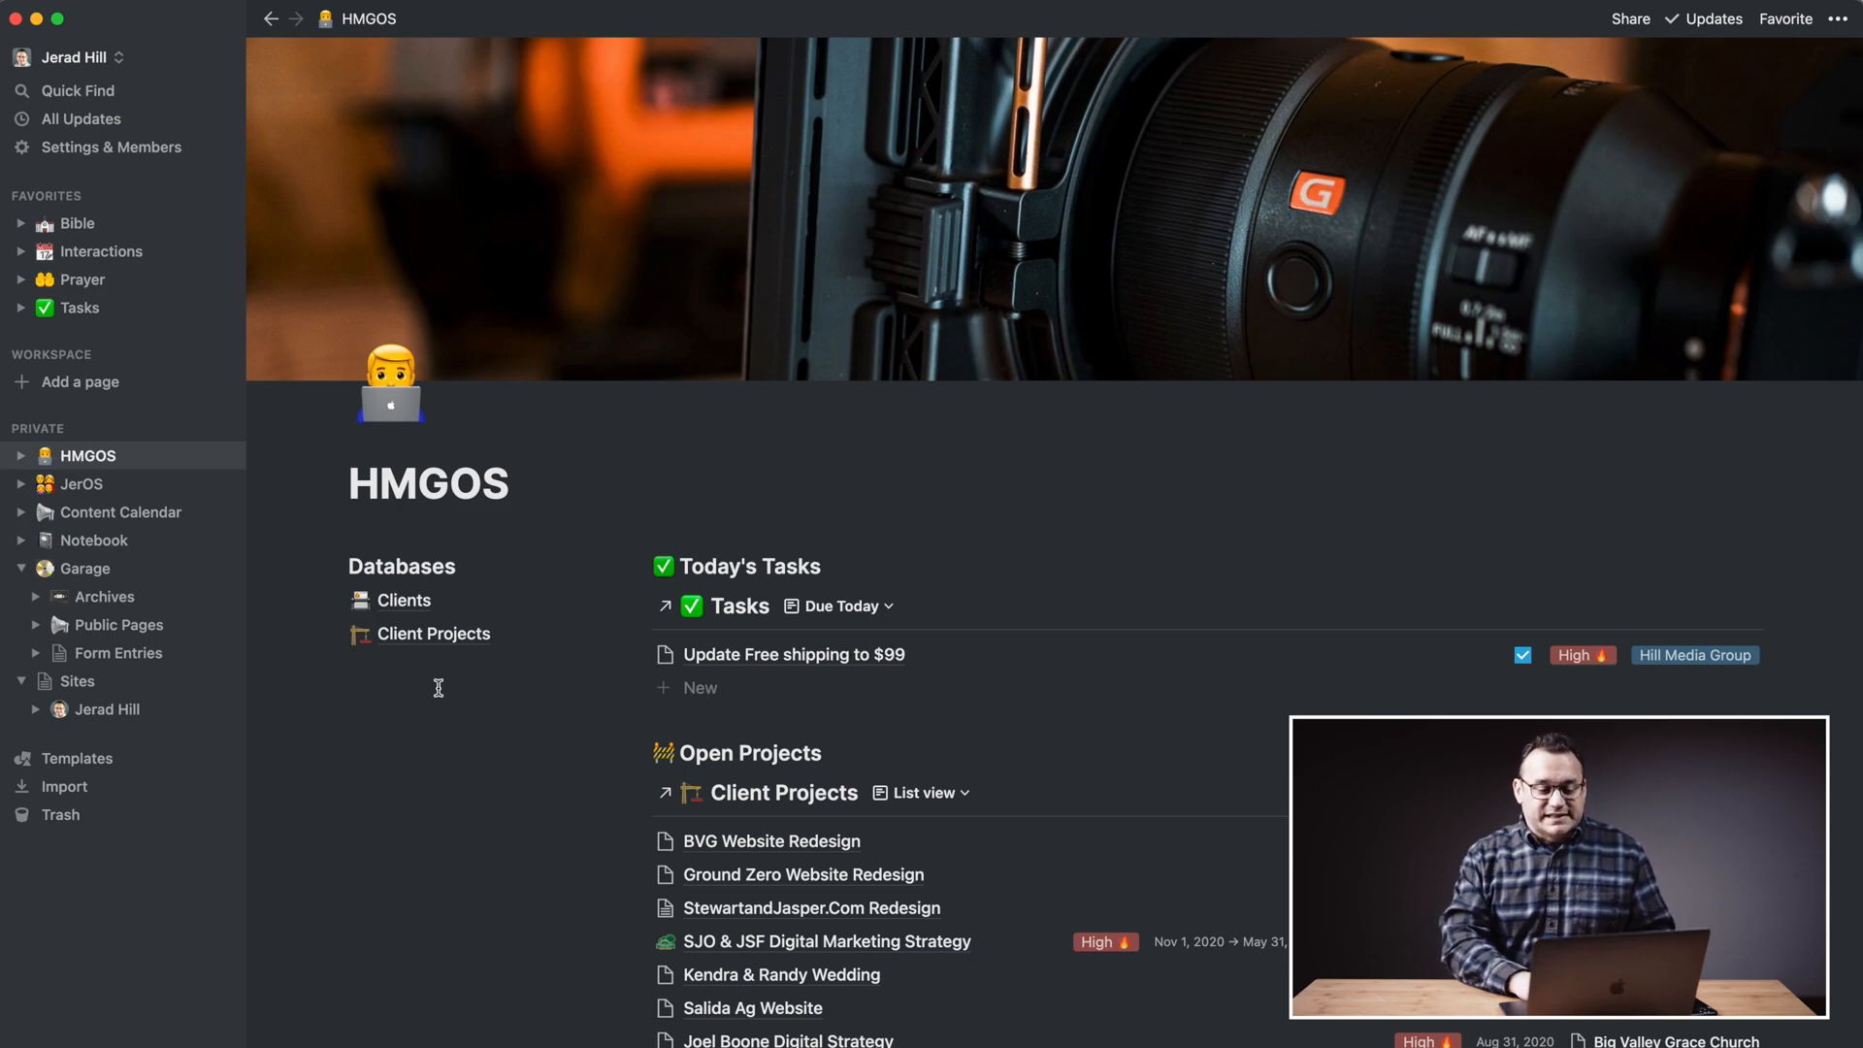
pyautogui.scroll(-1, 534, 797)
pyautogui.scroll(-1, 535, 799)
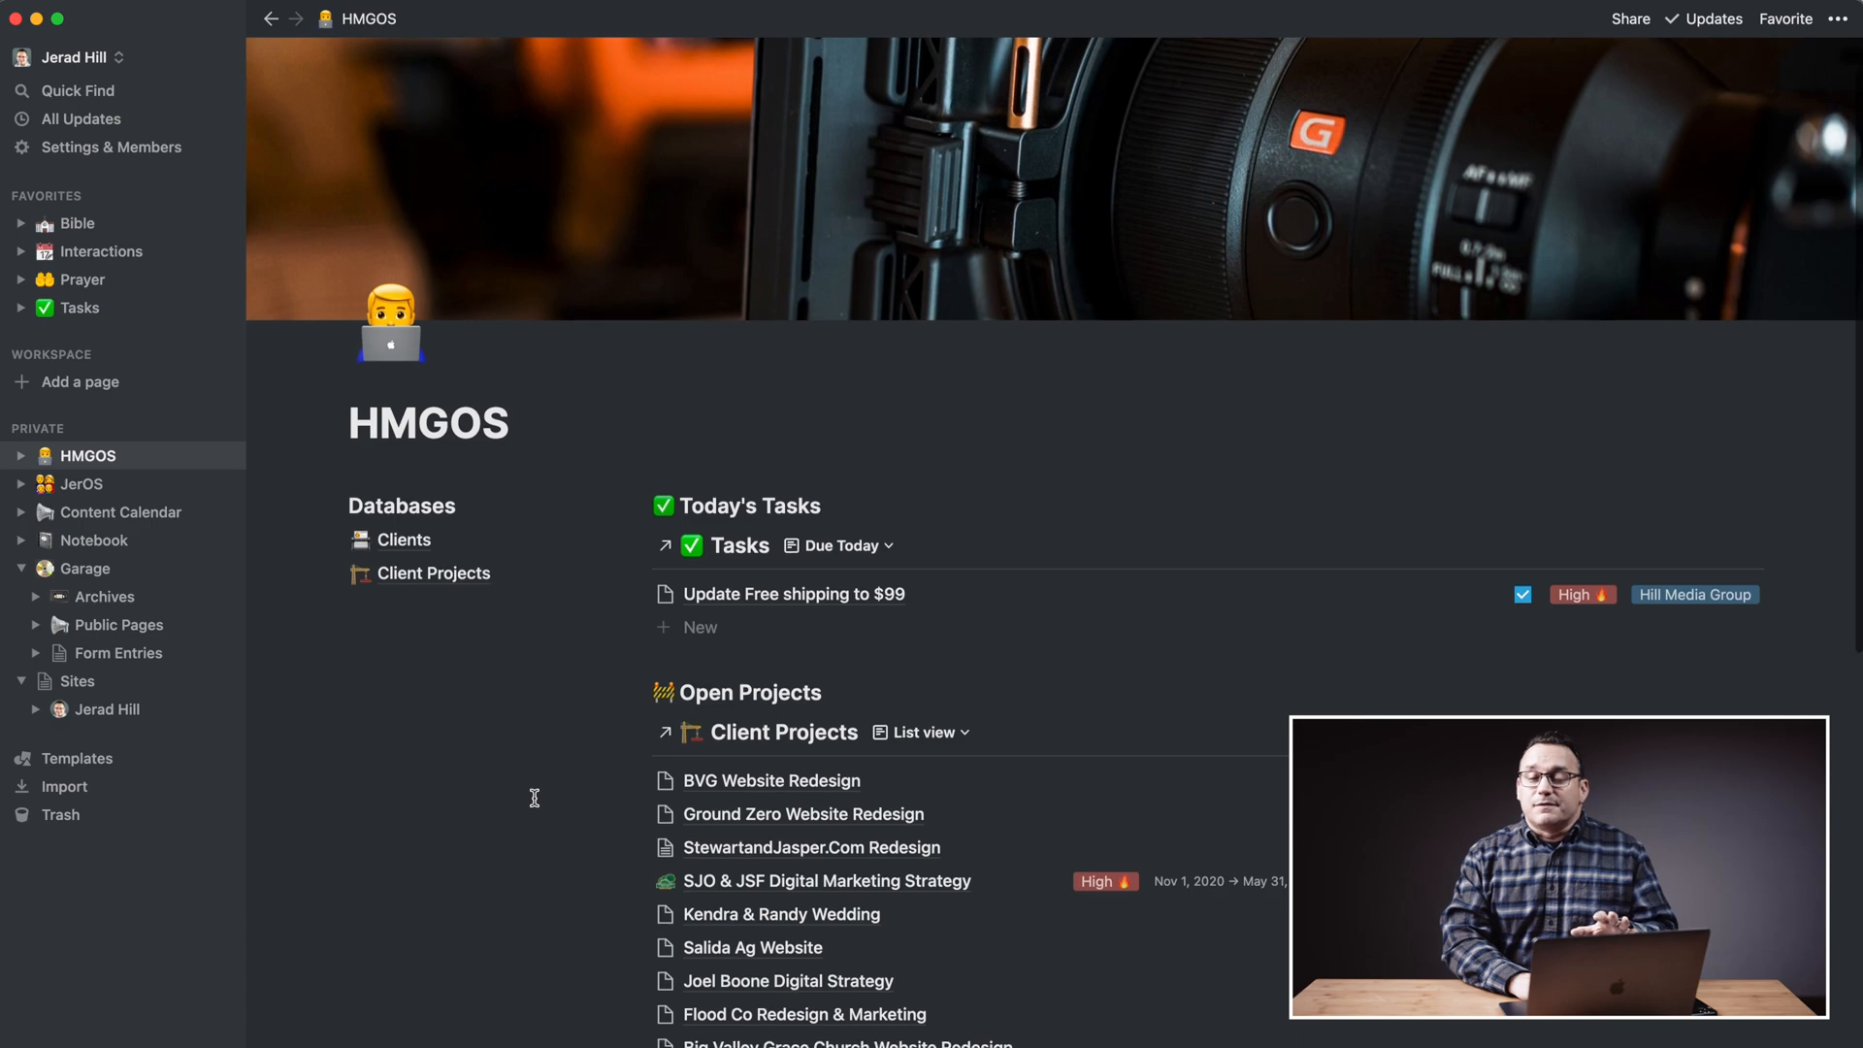
pyautogui.scroll(-3, 535, 799)
pyautogui.scroll(-3, 535, 798)
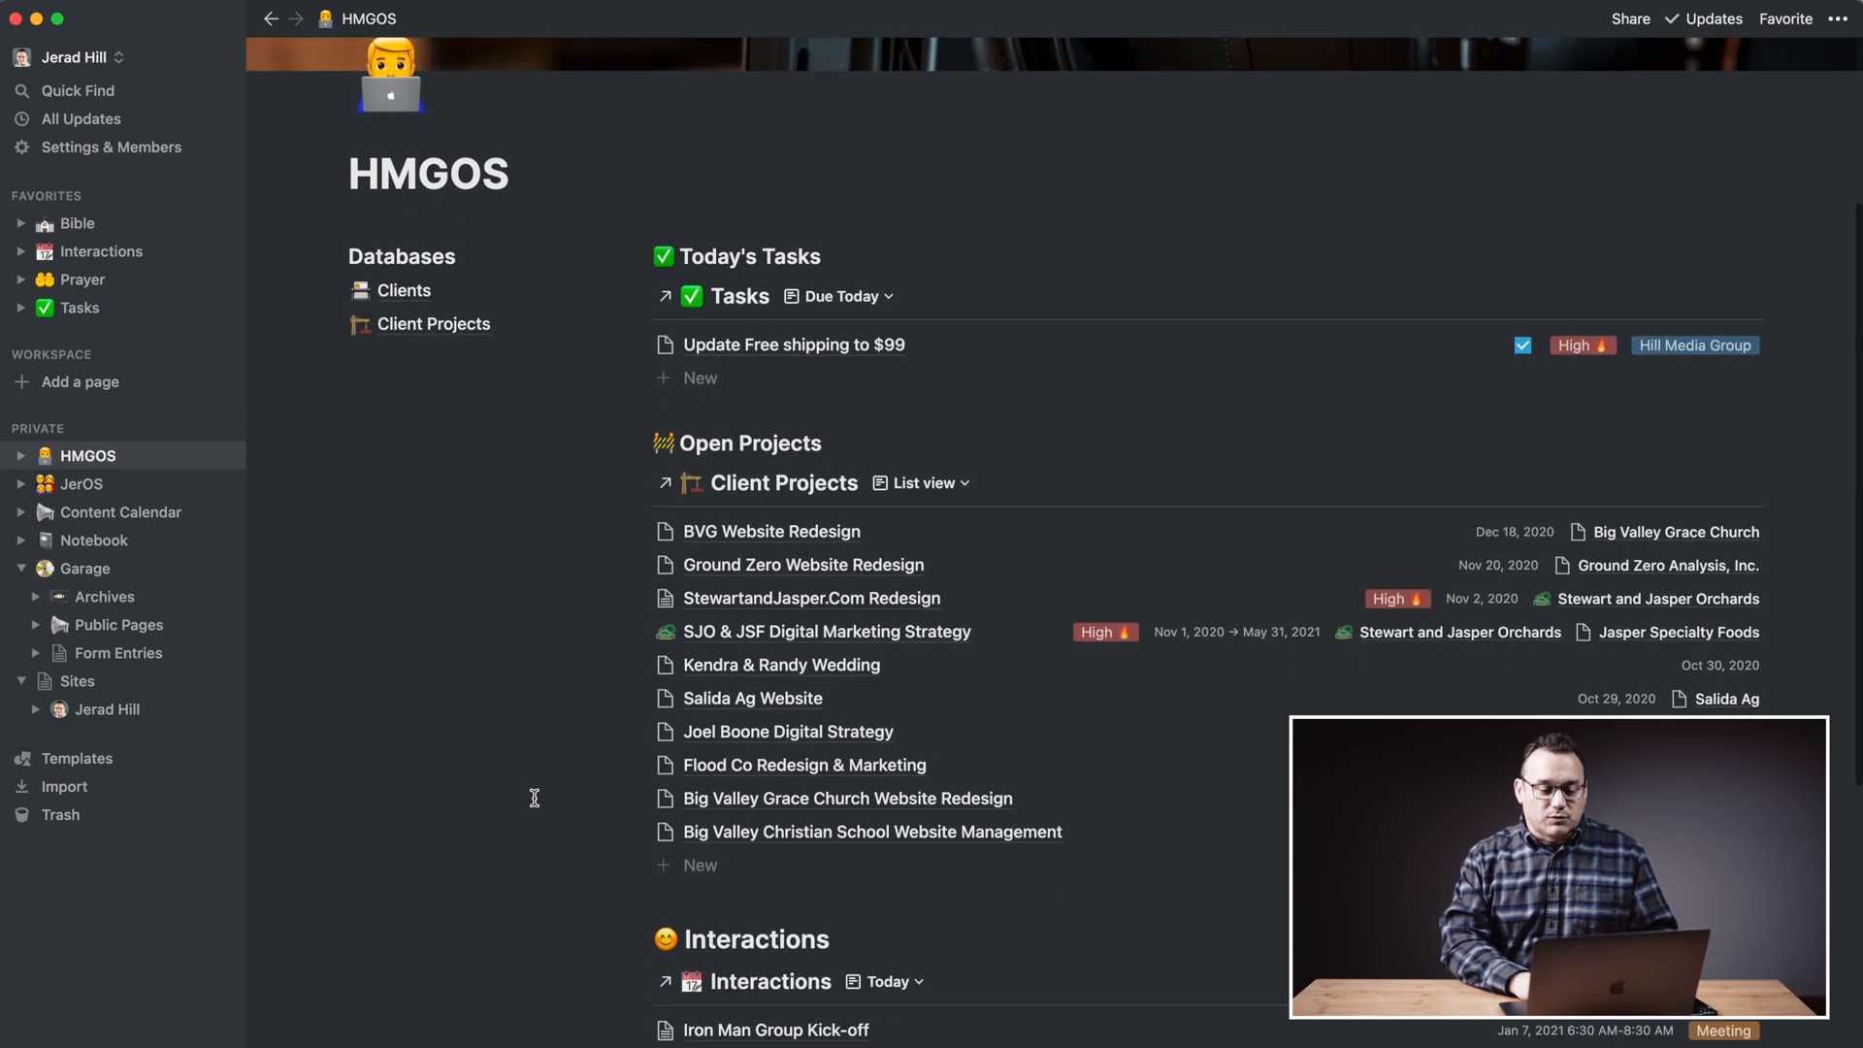
pyautogui.scroll(-2, 534, 798)
pyautogui.scroll(-1, 533, 798)
pyautogui.scroll(5, 535, 798)
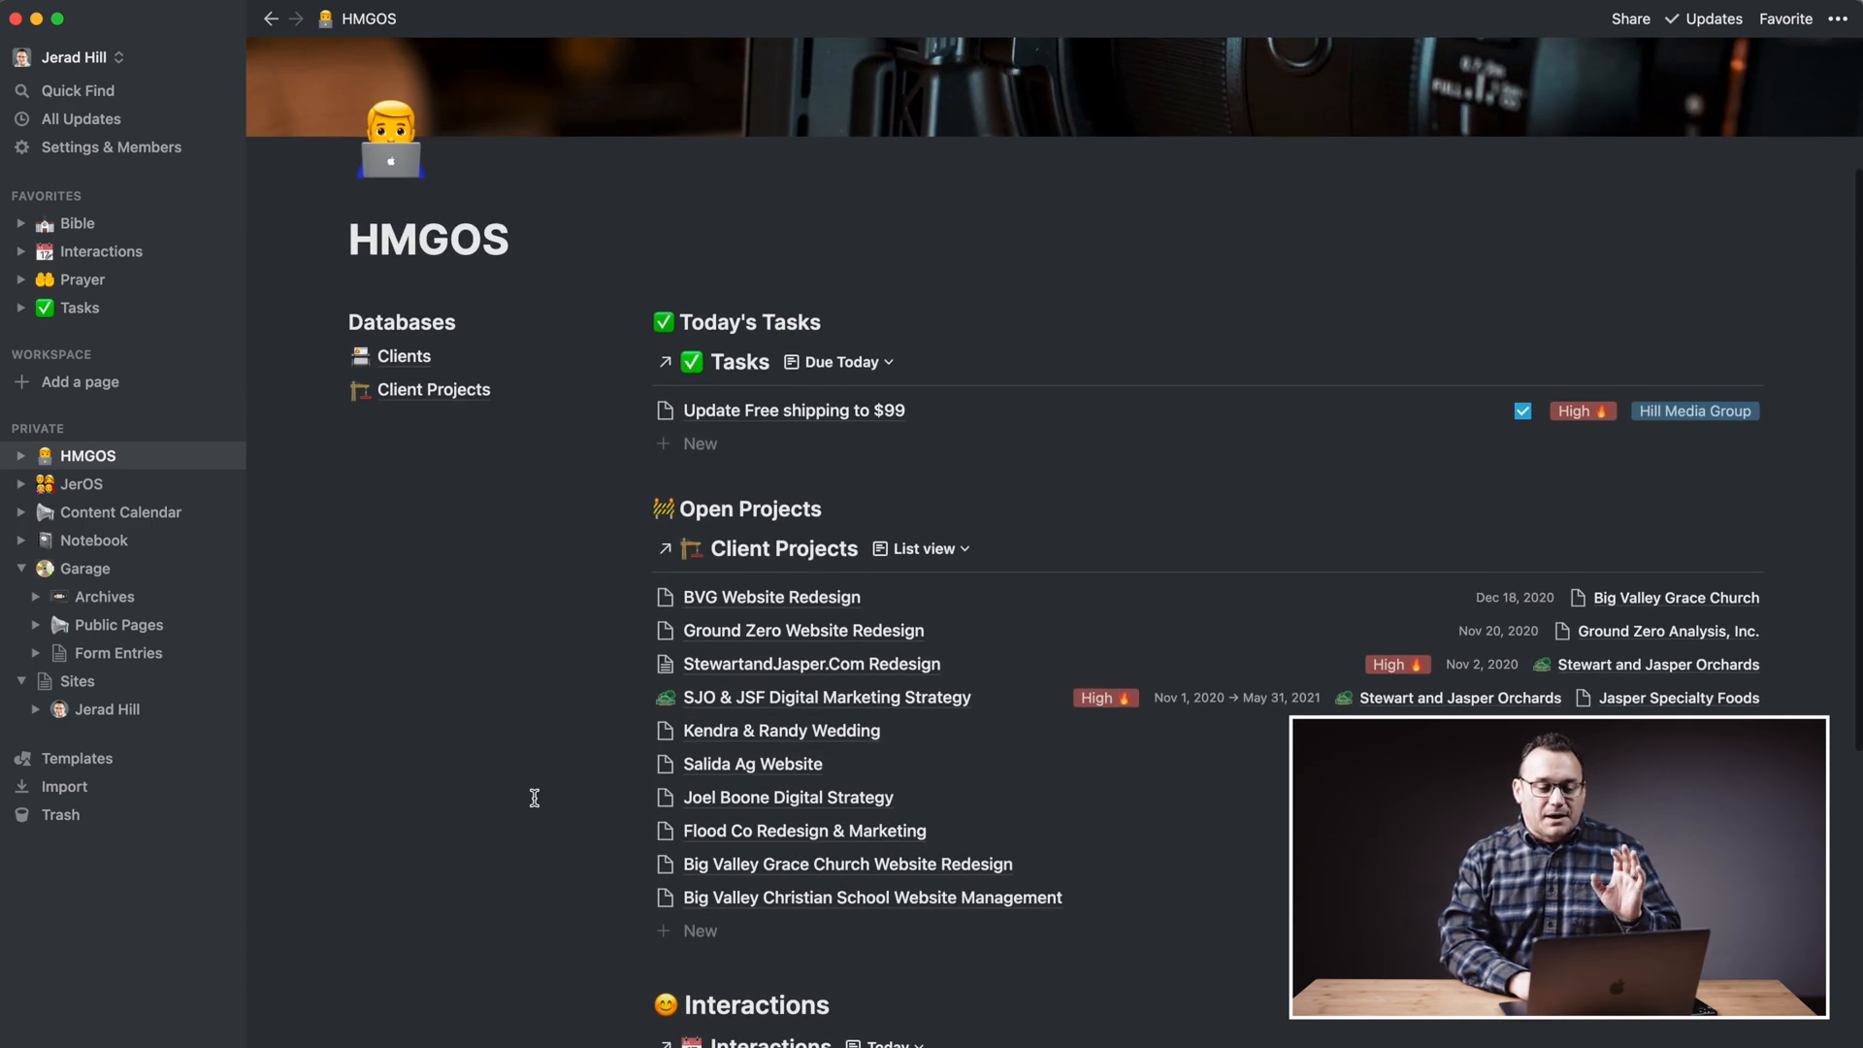
pyautogui.scroll(-5, 583, 699)
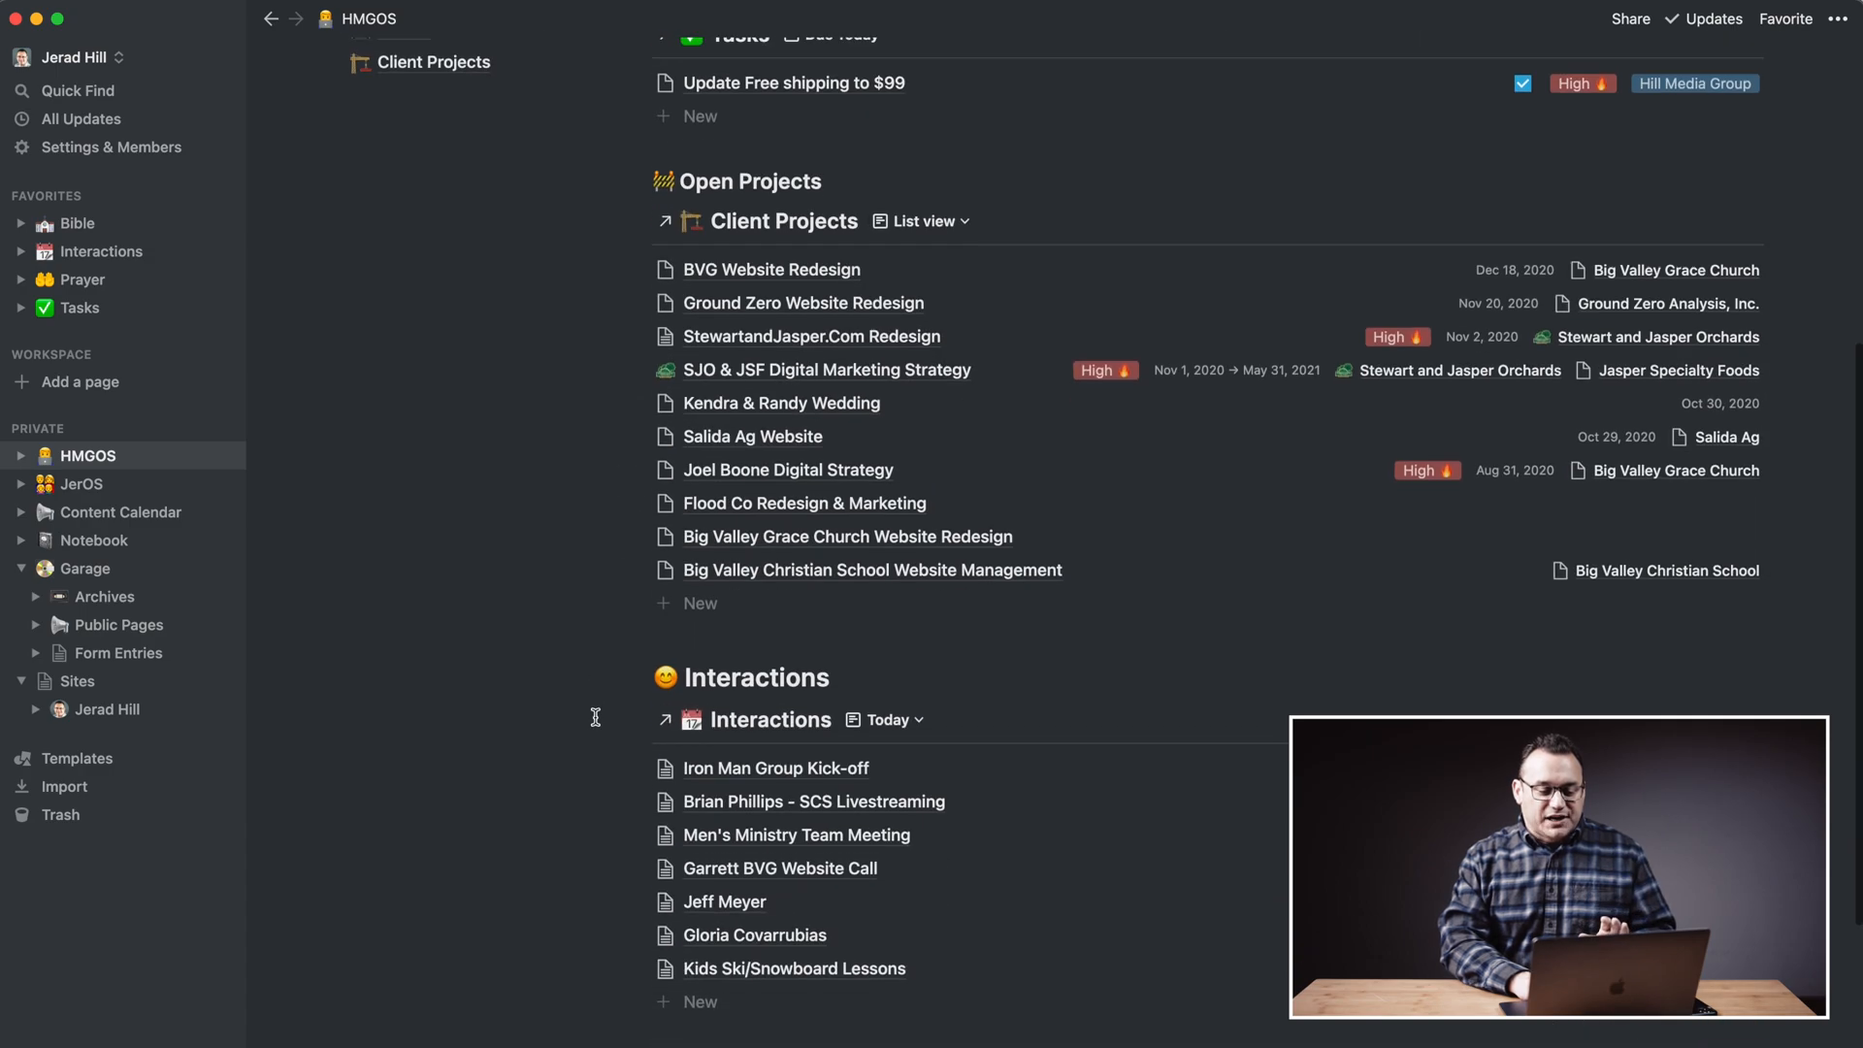
pyautogui.scroll(-3, 596, 718)
pyautogui.scroll(-1, 596, 718)
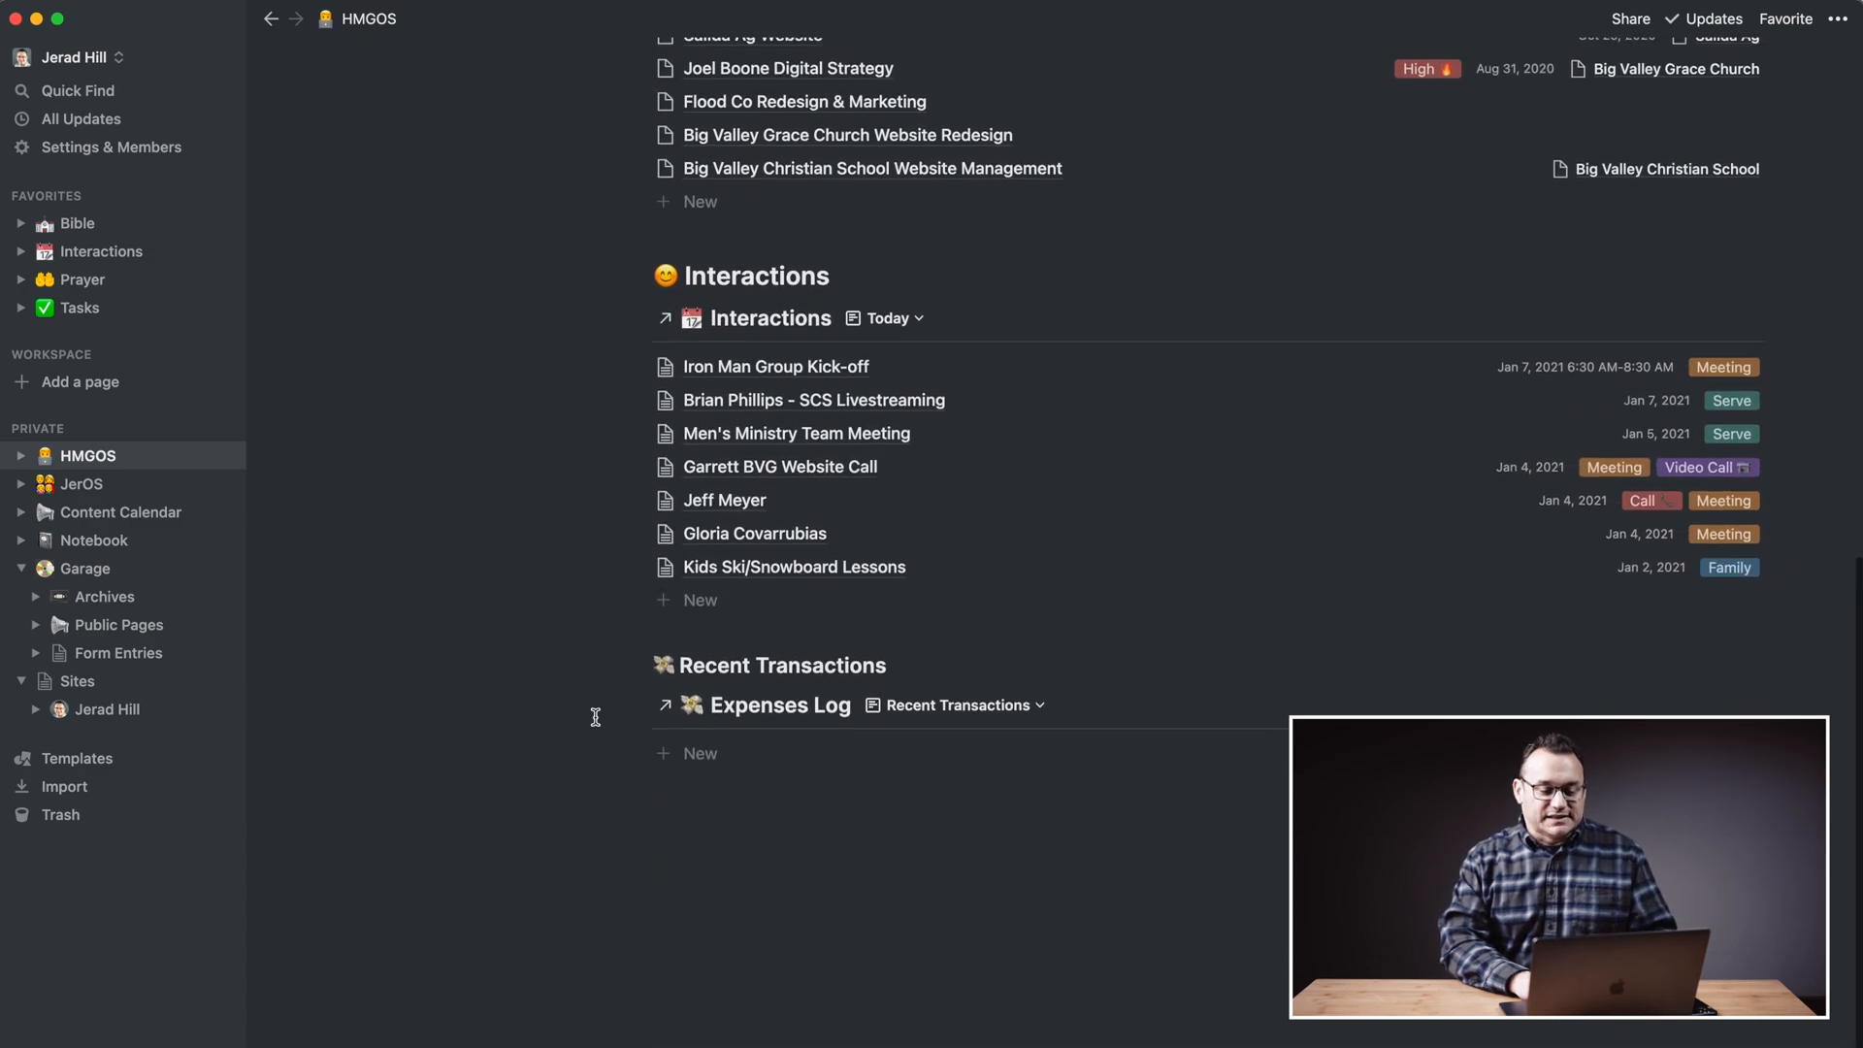
pyautogui.scroll(4, 596, 718)
pyautogui.scroll(5, 595, 717)
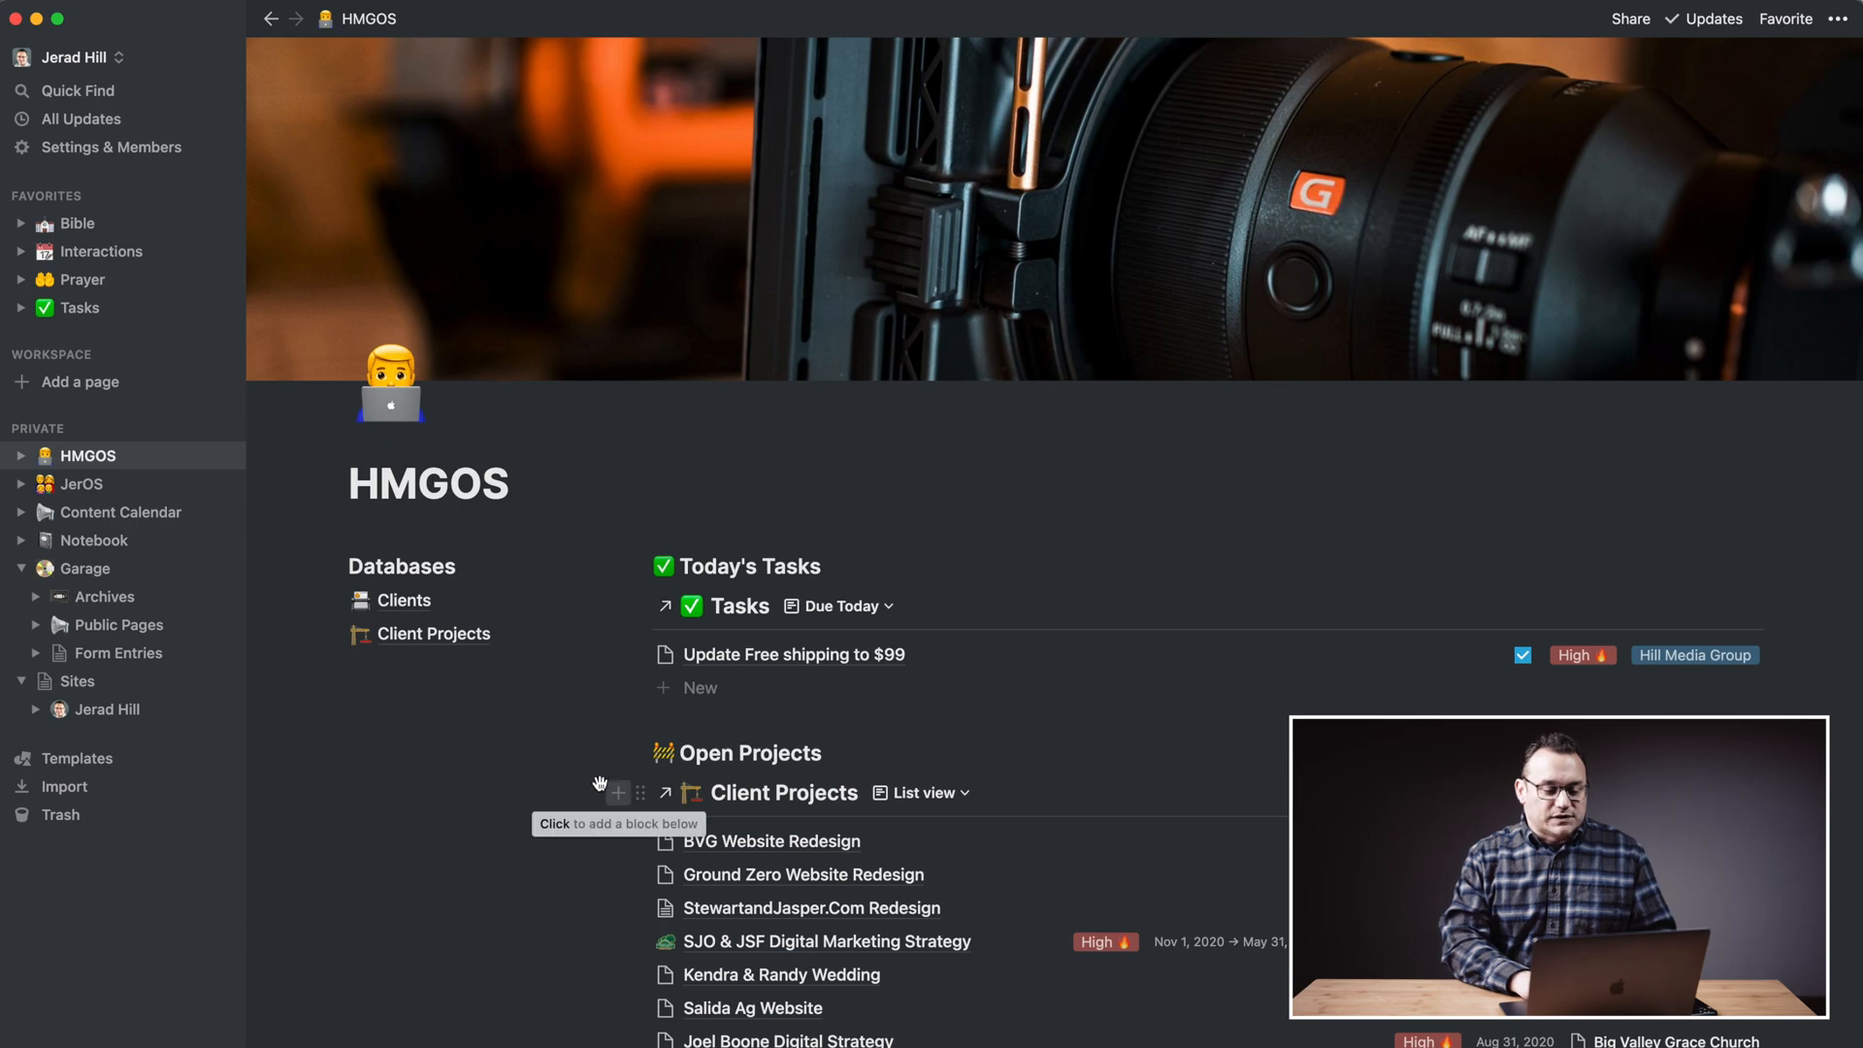
# Review the Client Projects database, then the Clients database from the HMGOS dashboard.
pyautogui.click(433, 634)
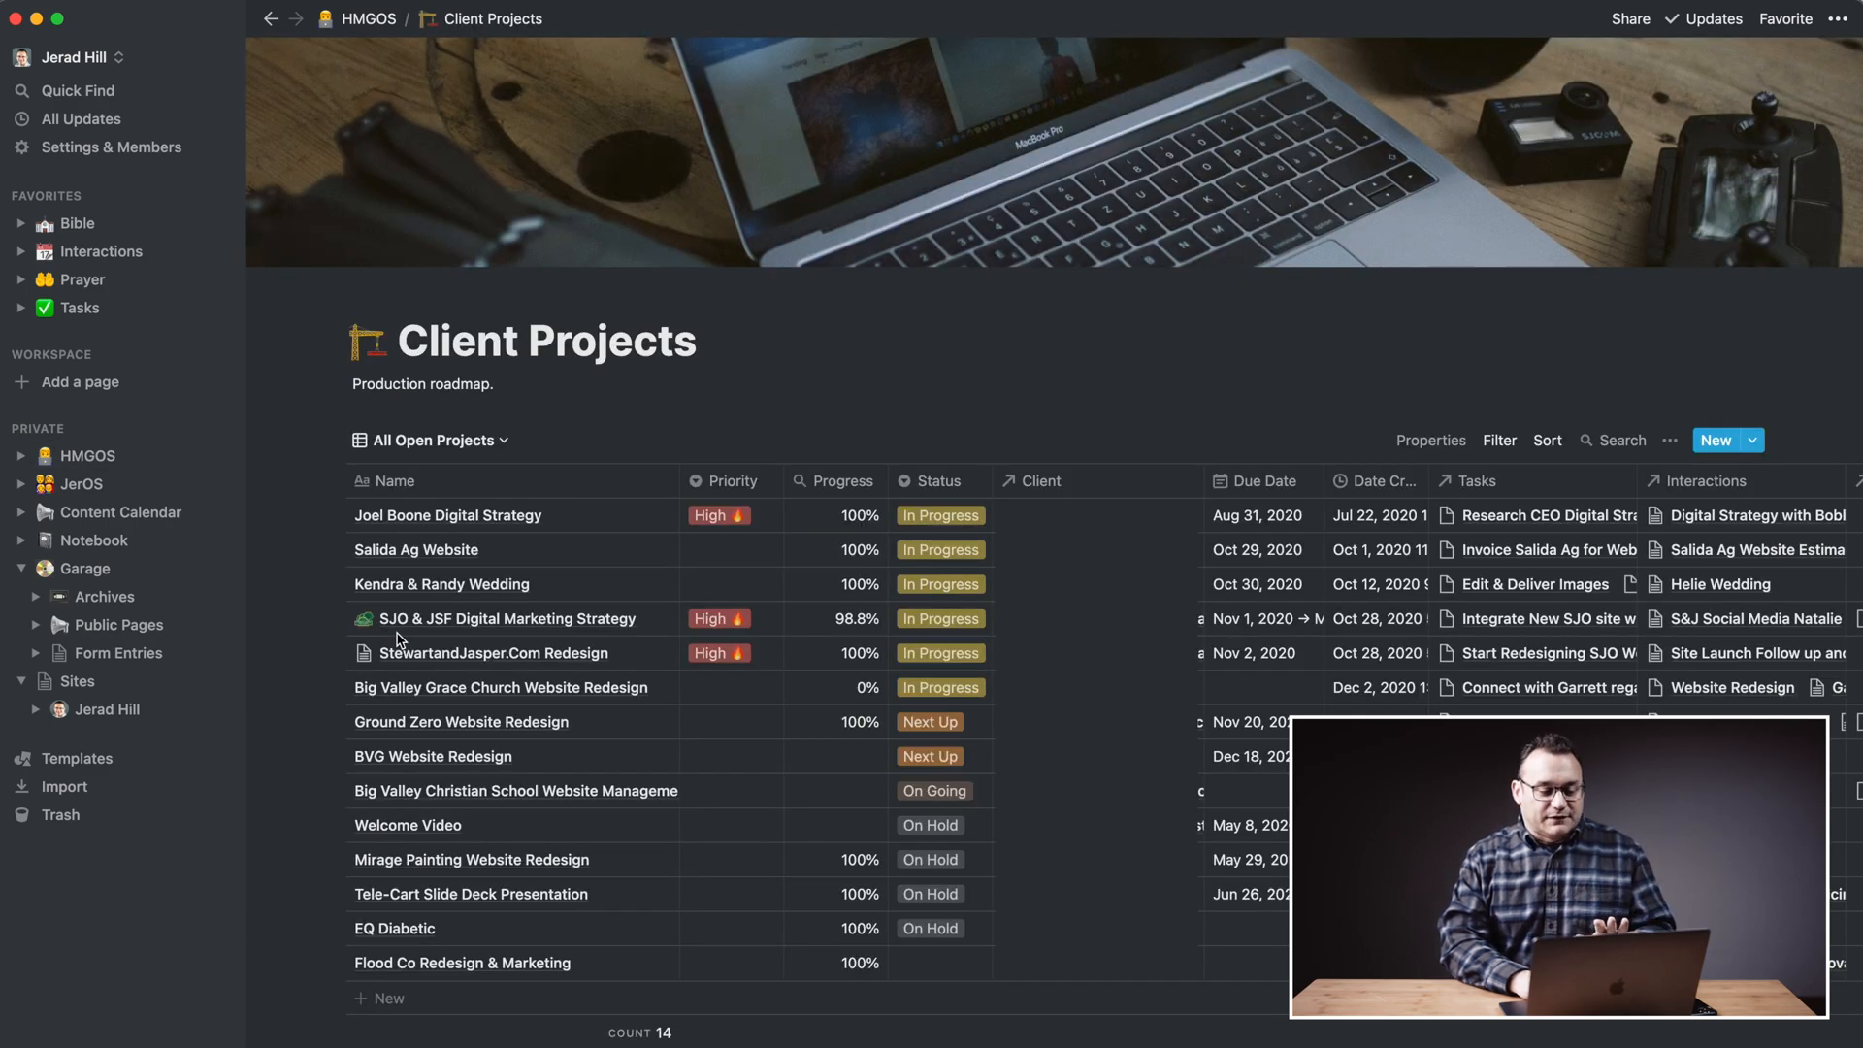
pyautogui.click(88, 456)
pyautogui.moveTo(88, 456)
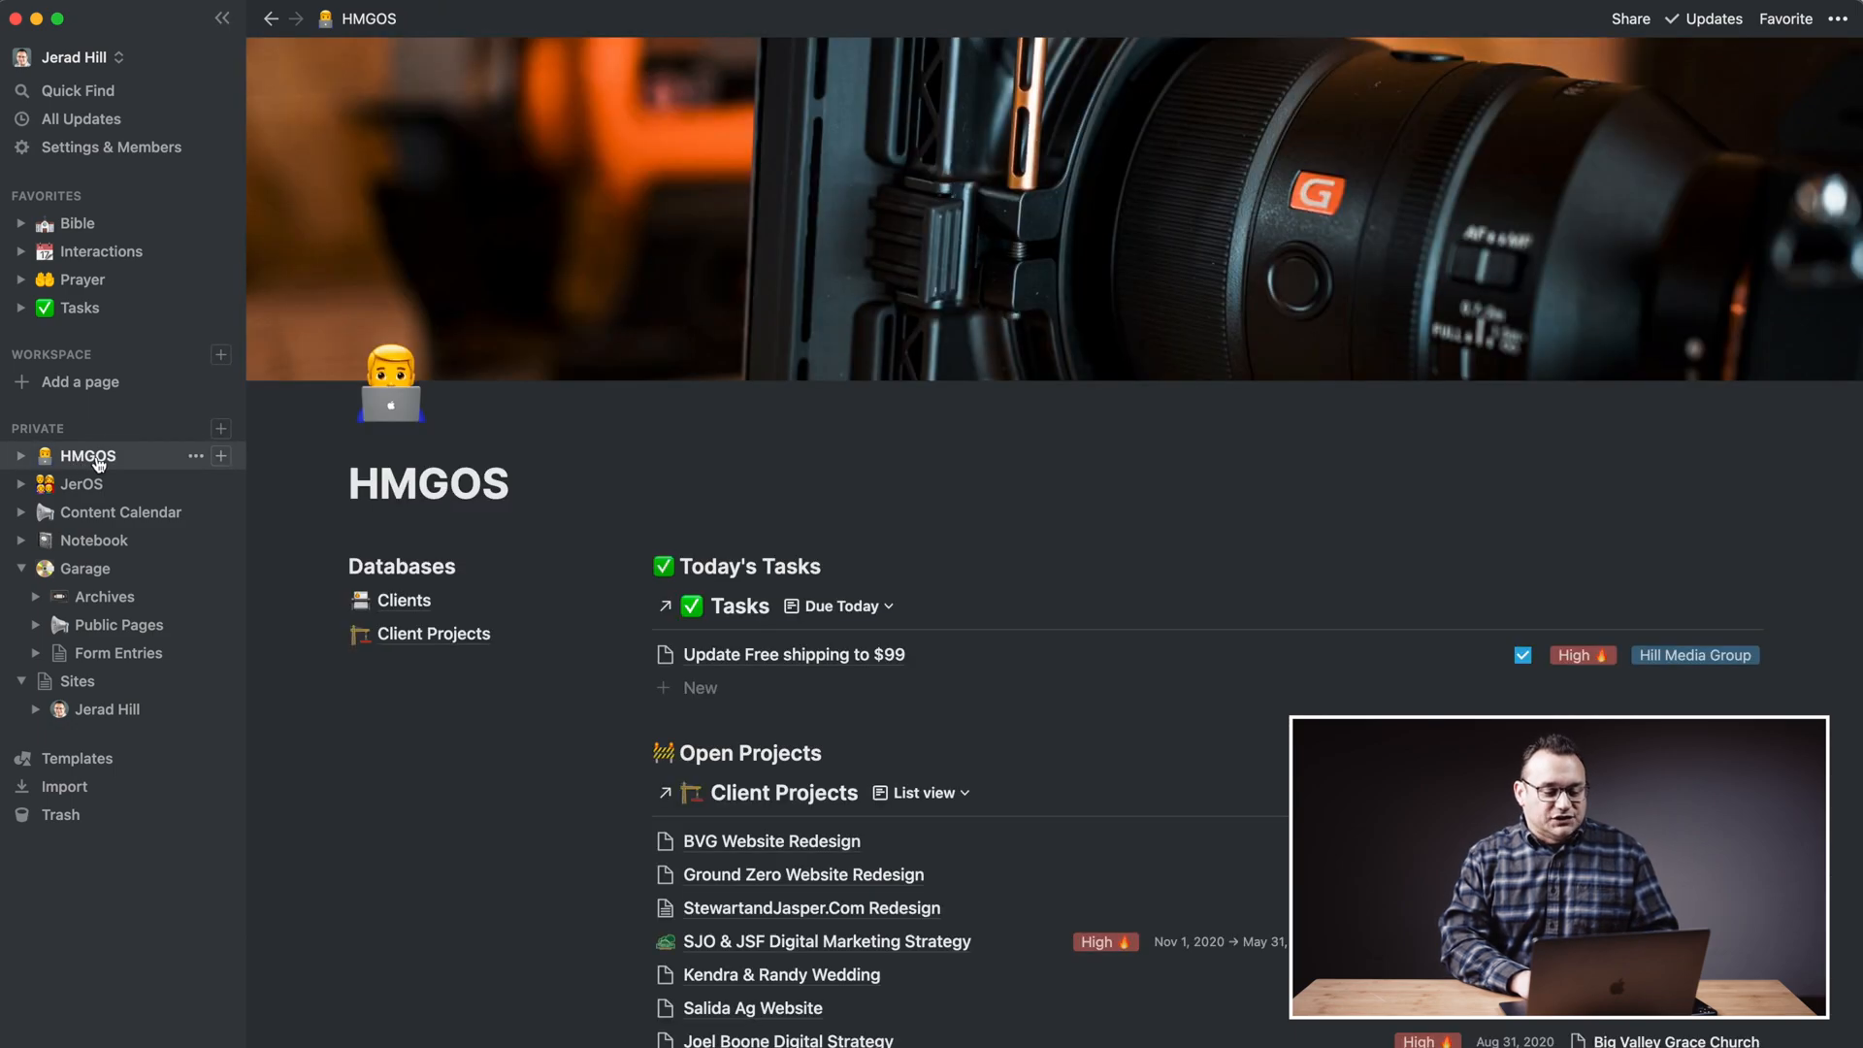
pyautogui.click(391, 606)
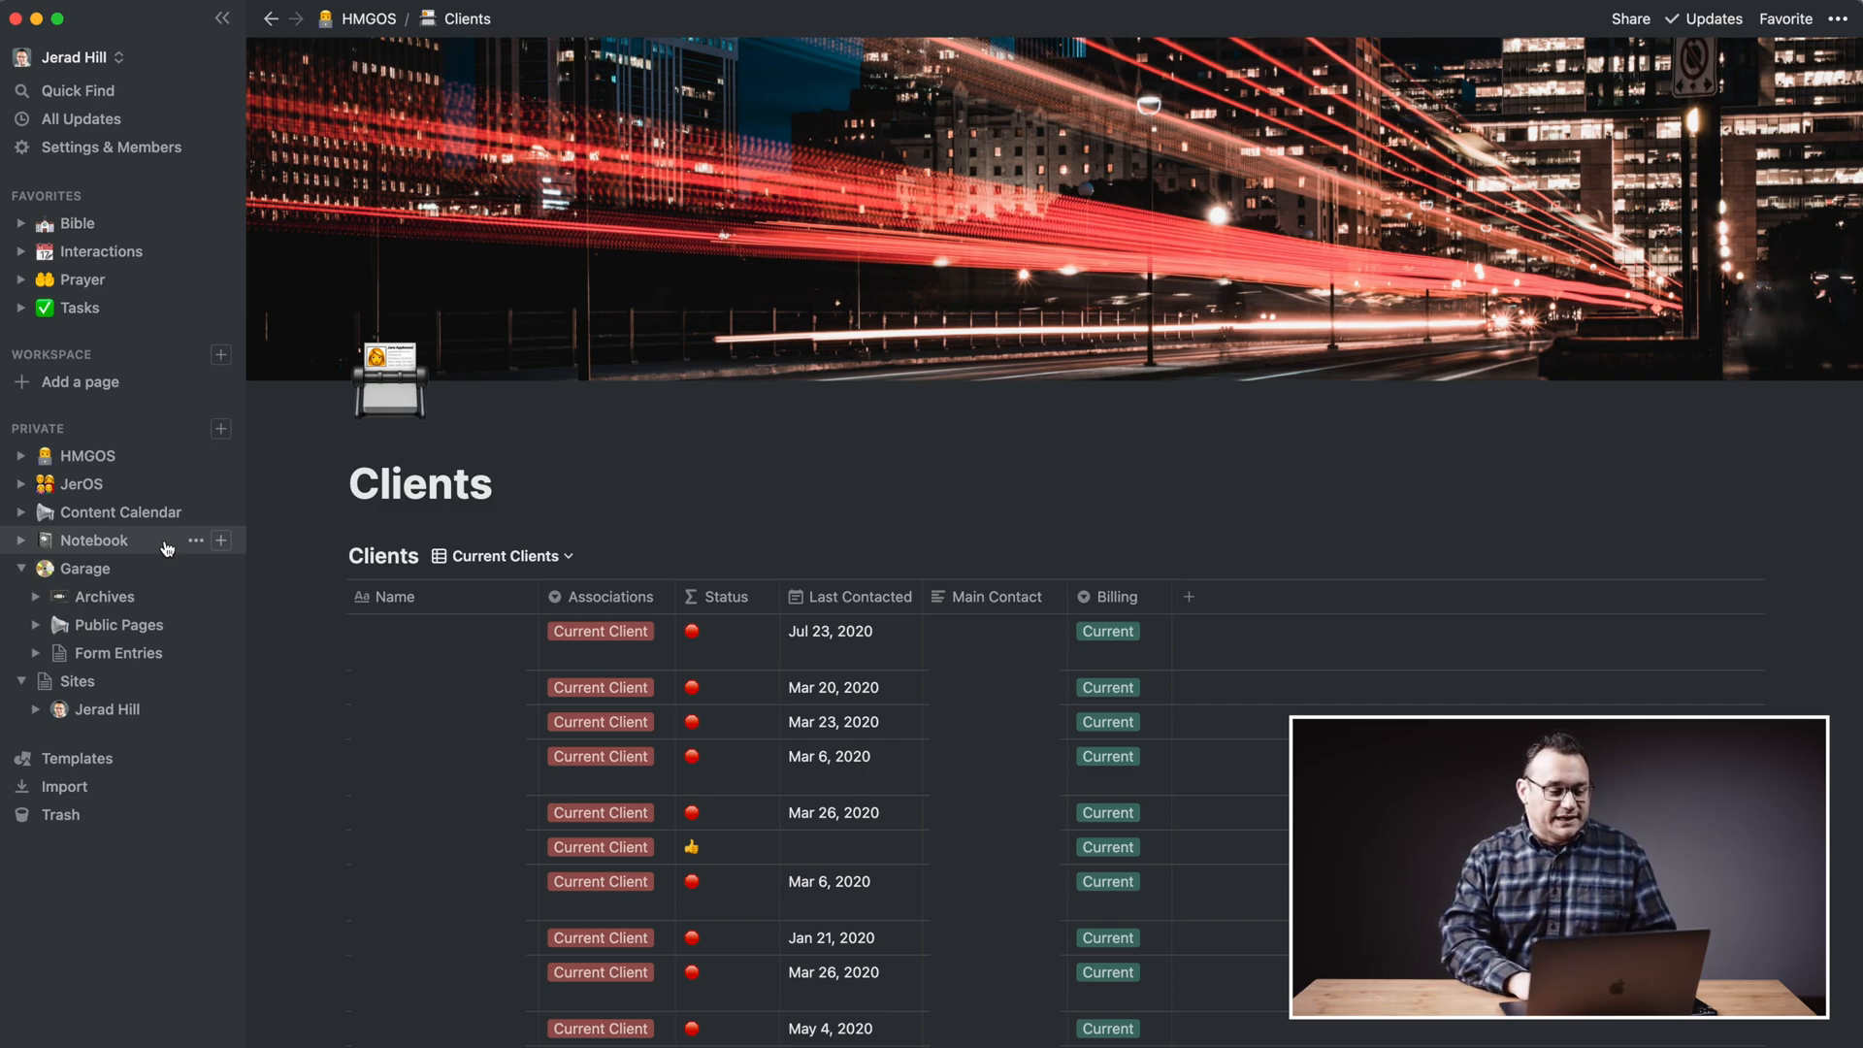
# Return to the HMGOS dashboard and switch to the JerOS personal dashboard.
pyautogui.click(88, 455)
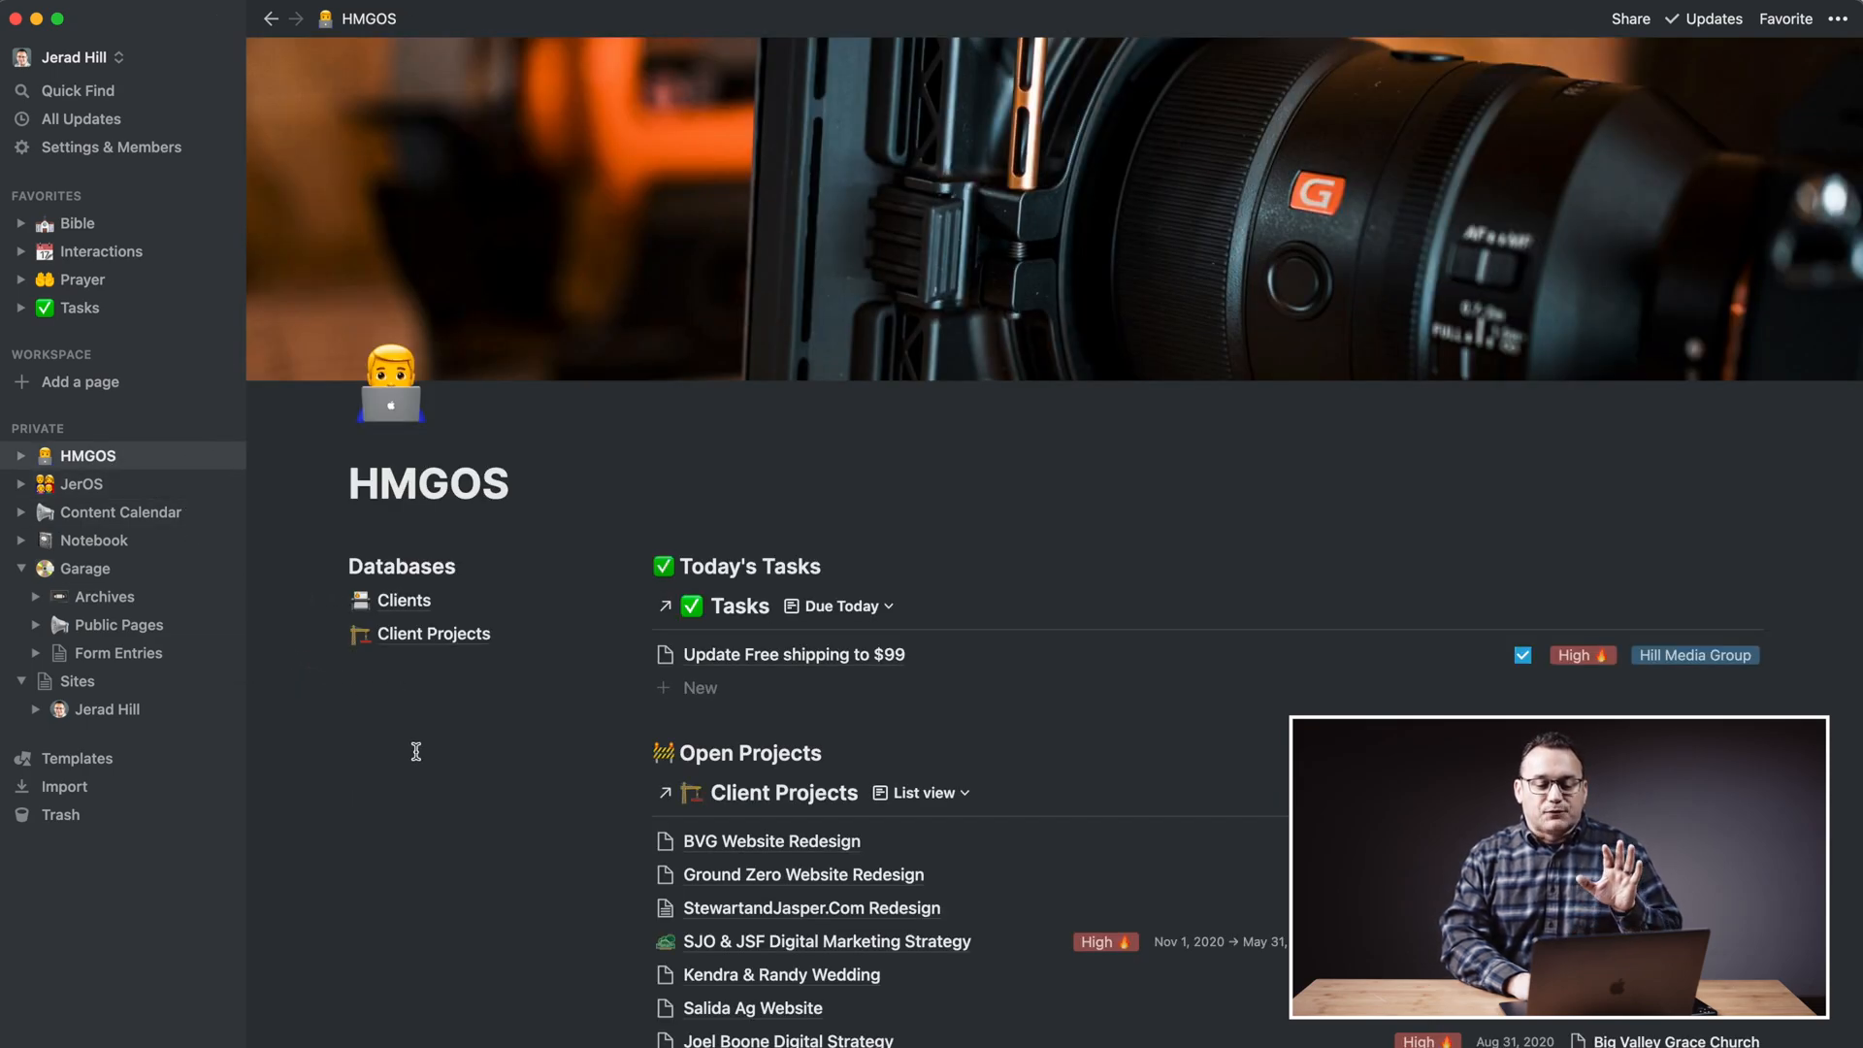
pyautogui.click(82, 484)
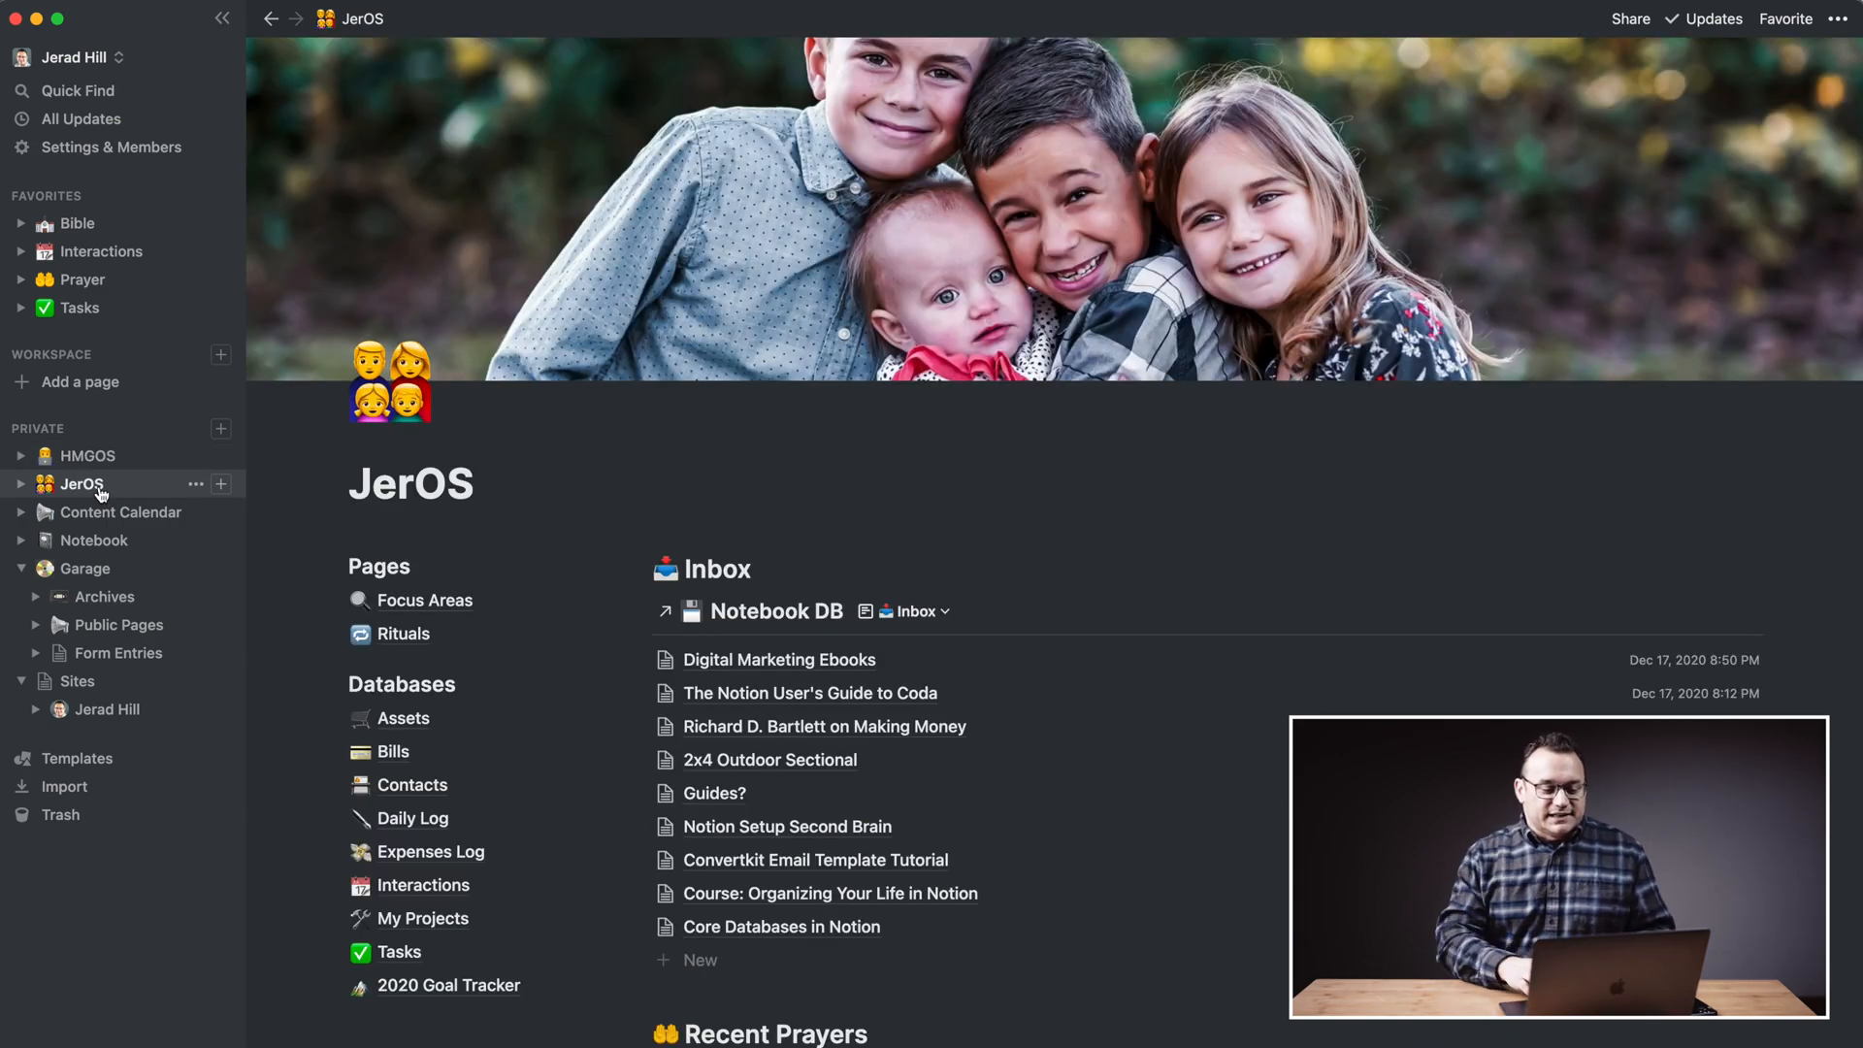
pyautogui.moveTo(432, 851)
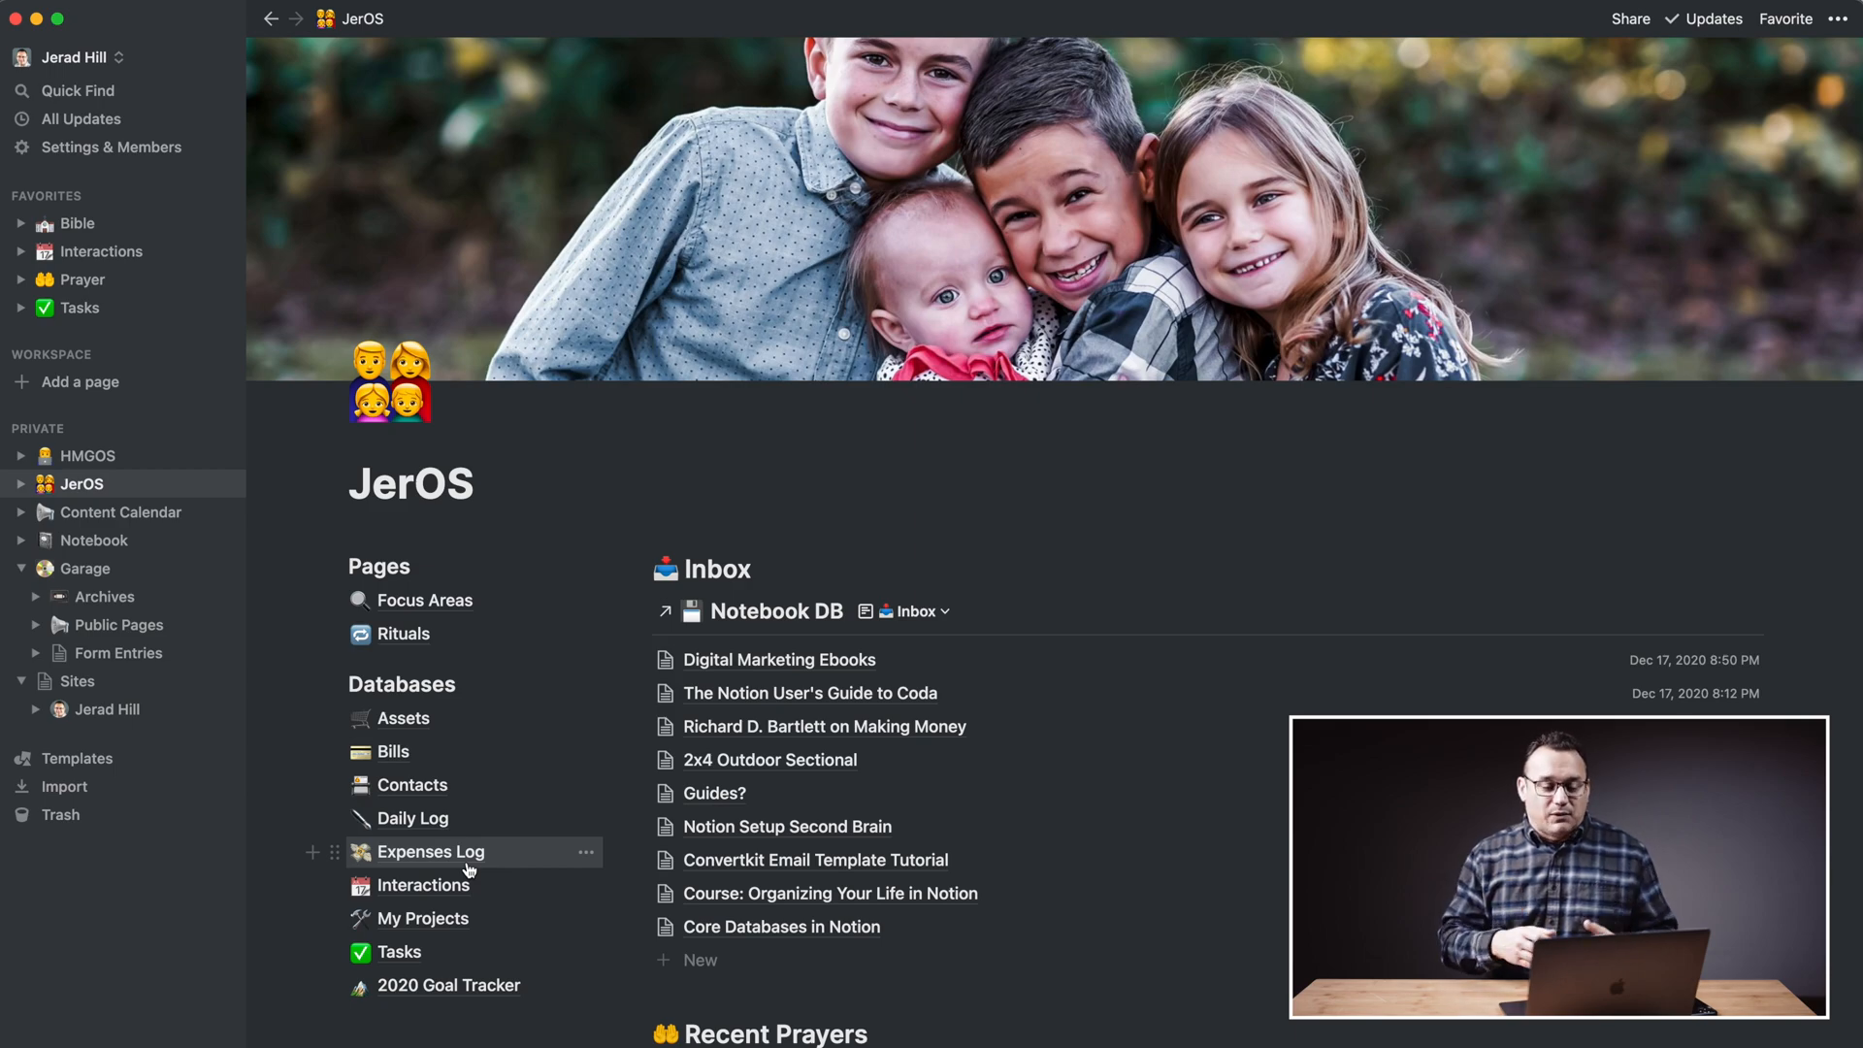
pyautogui.scroll(-5, 1020, 757)
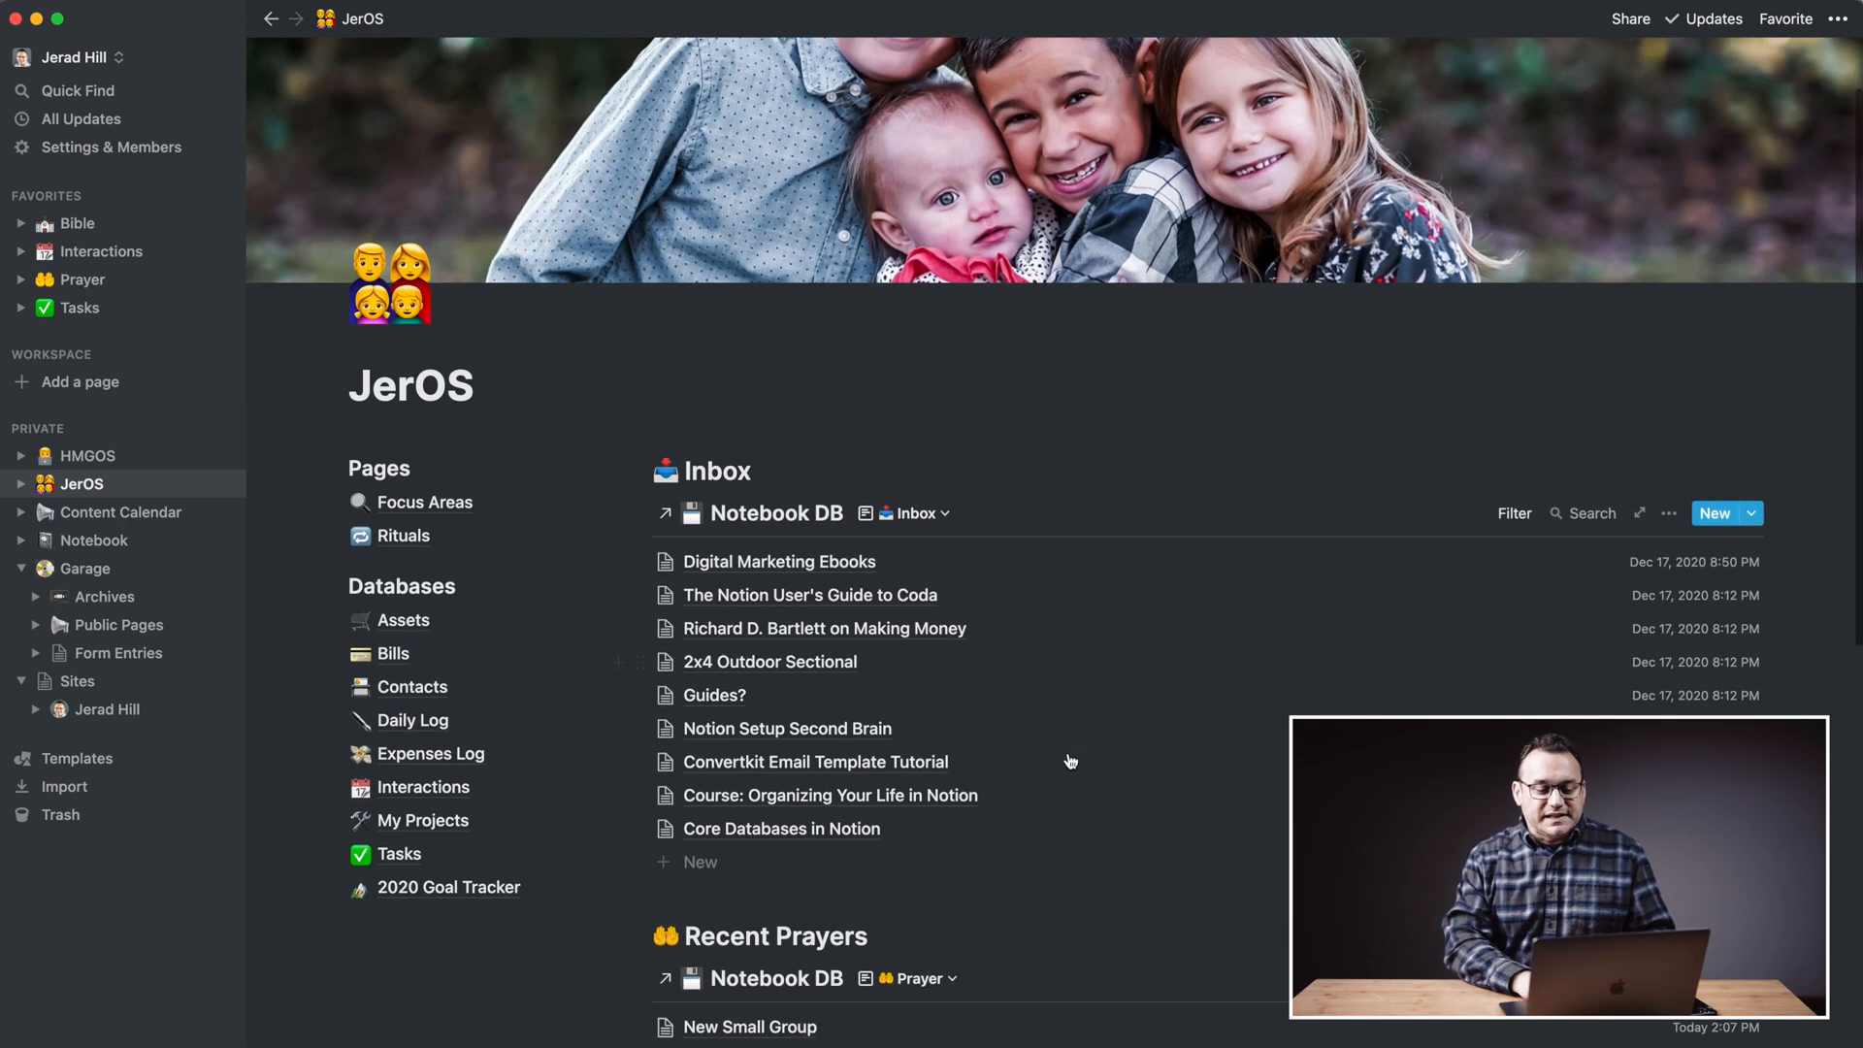
pyautogui.scroll(-5, 1068, 760)
pyautogui.scroll(-4, 1070, 761)
pyautogui.scroll(-3, 1069, 761)
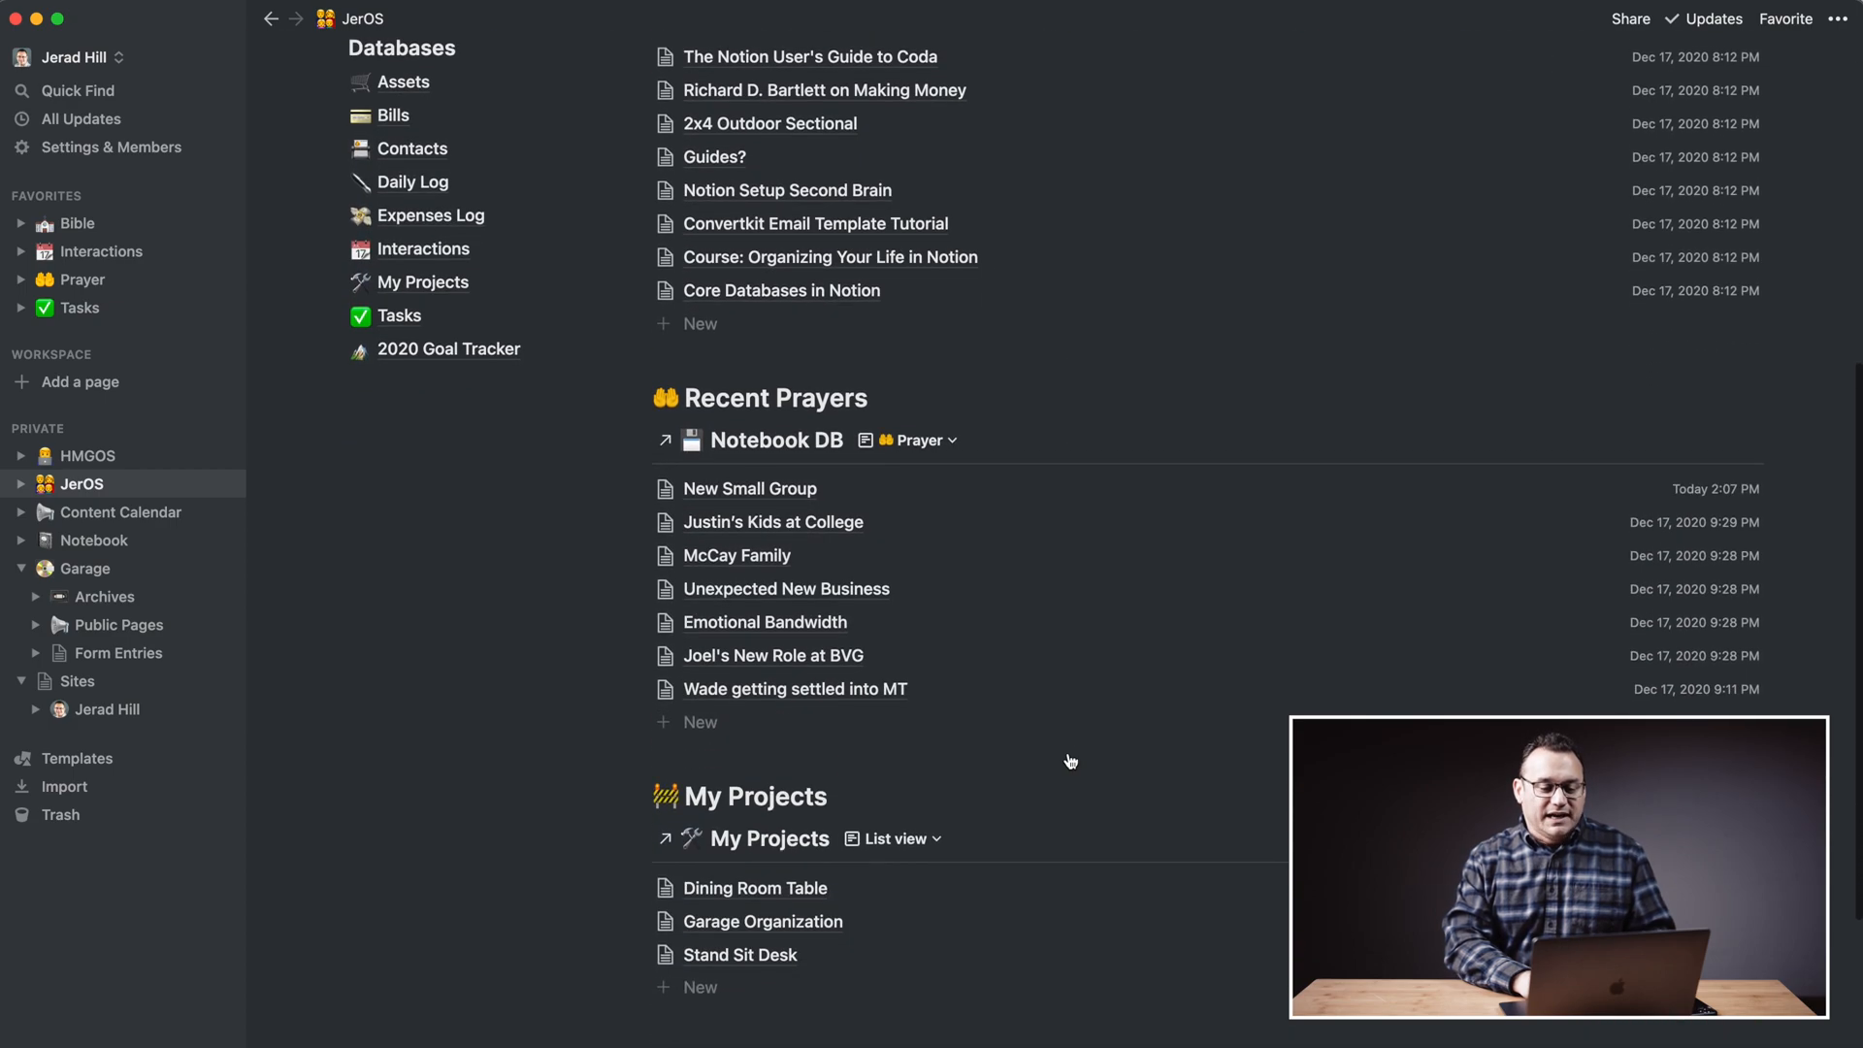
pyautogui.scroll(-2, 1068, 760)
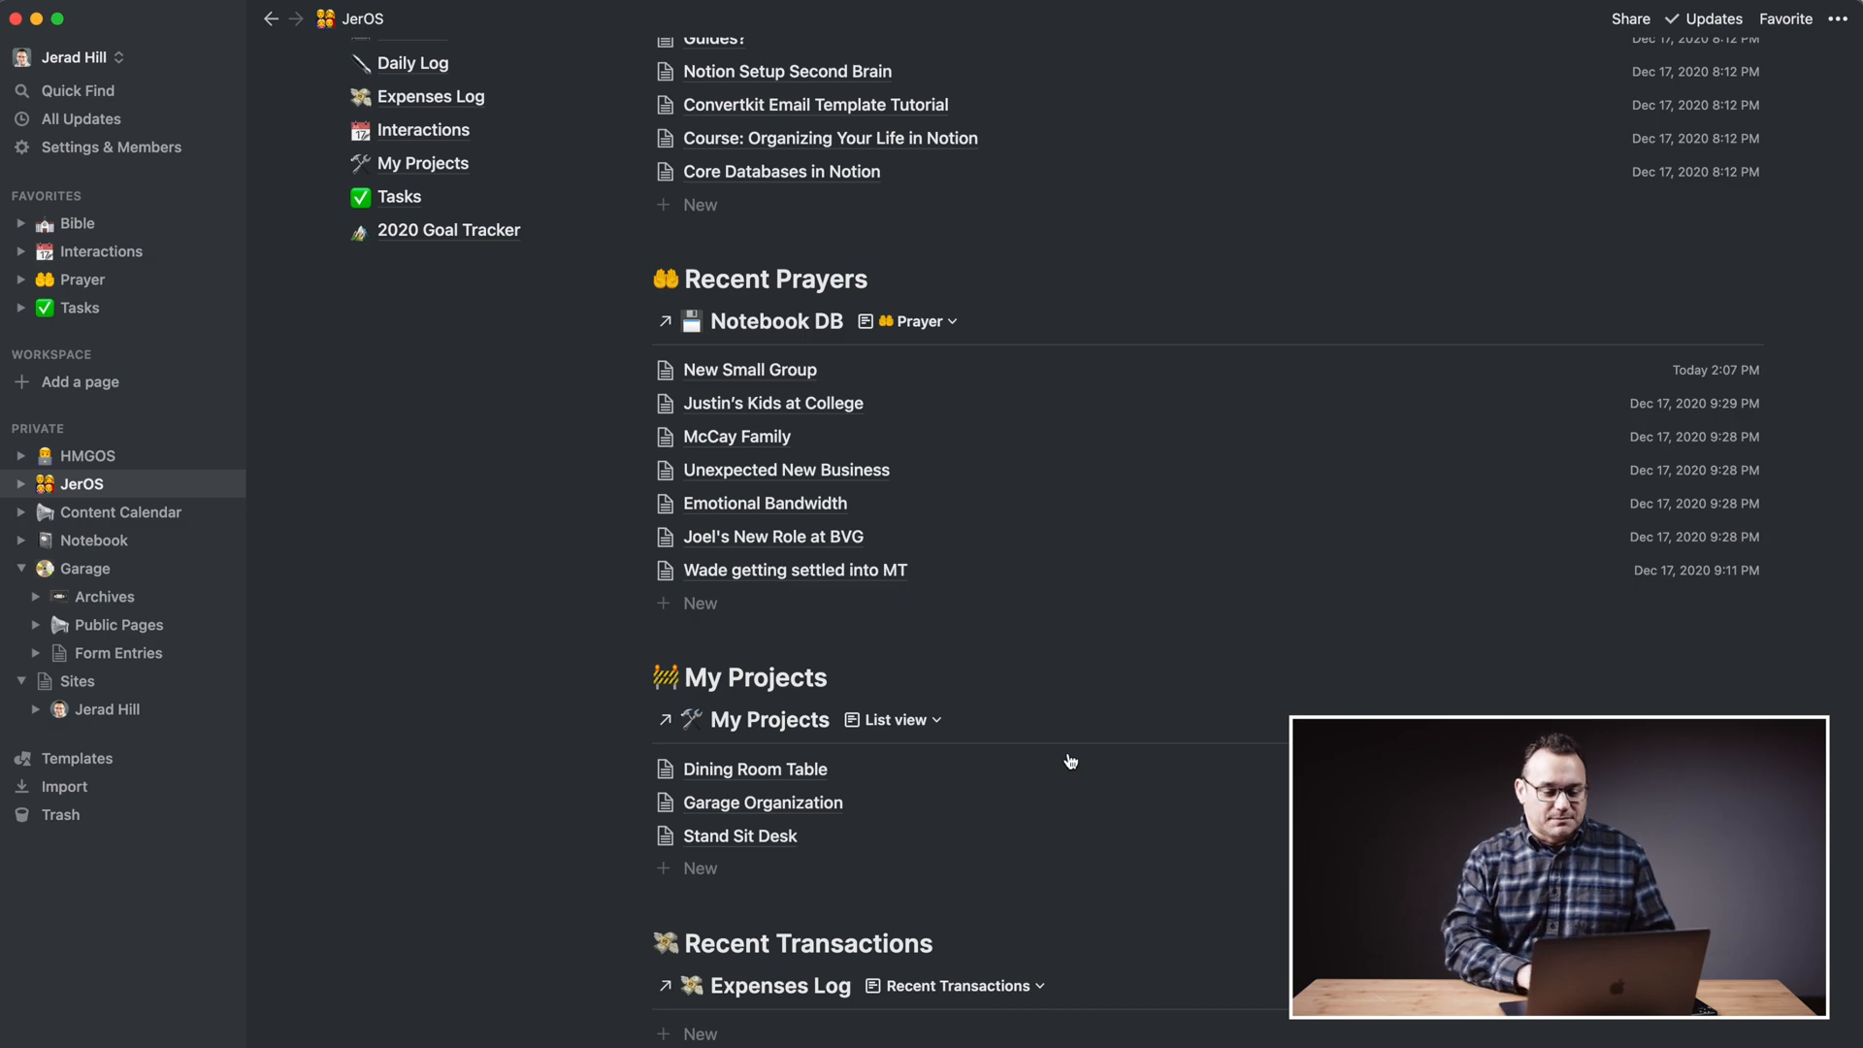
pyautogui.scroll(-2, 1070, 760)
pyautogui.scroll(-3, 1070, 760)
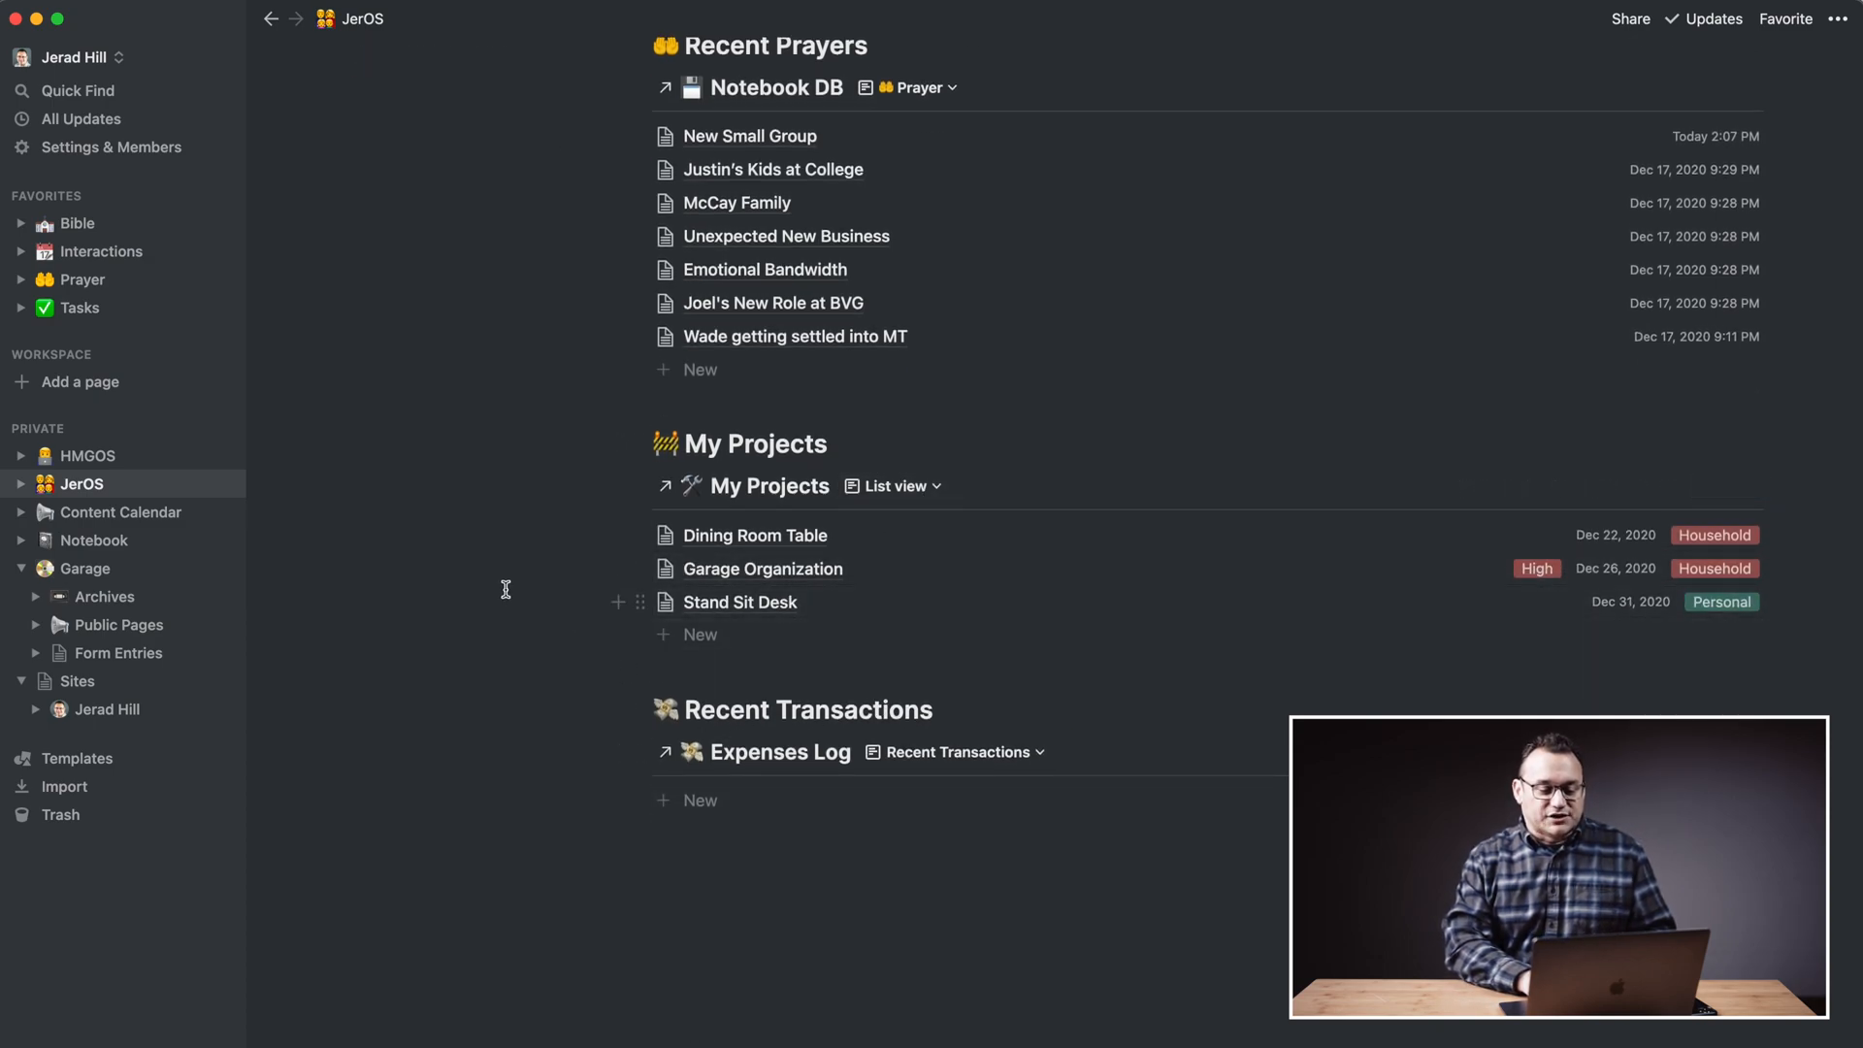
pyautogui.scroll(10, 506, 597)
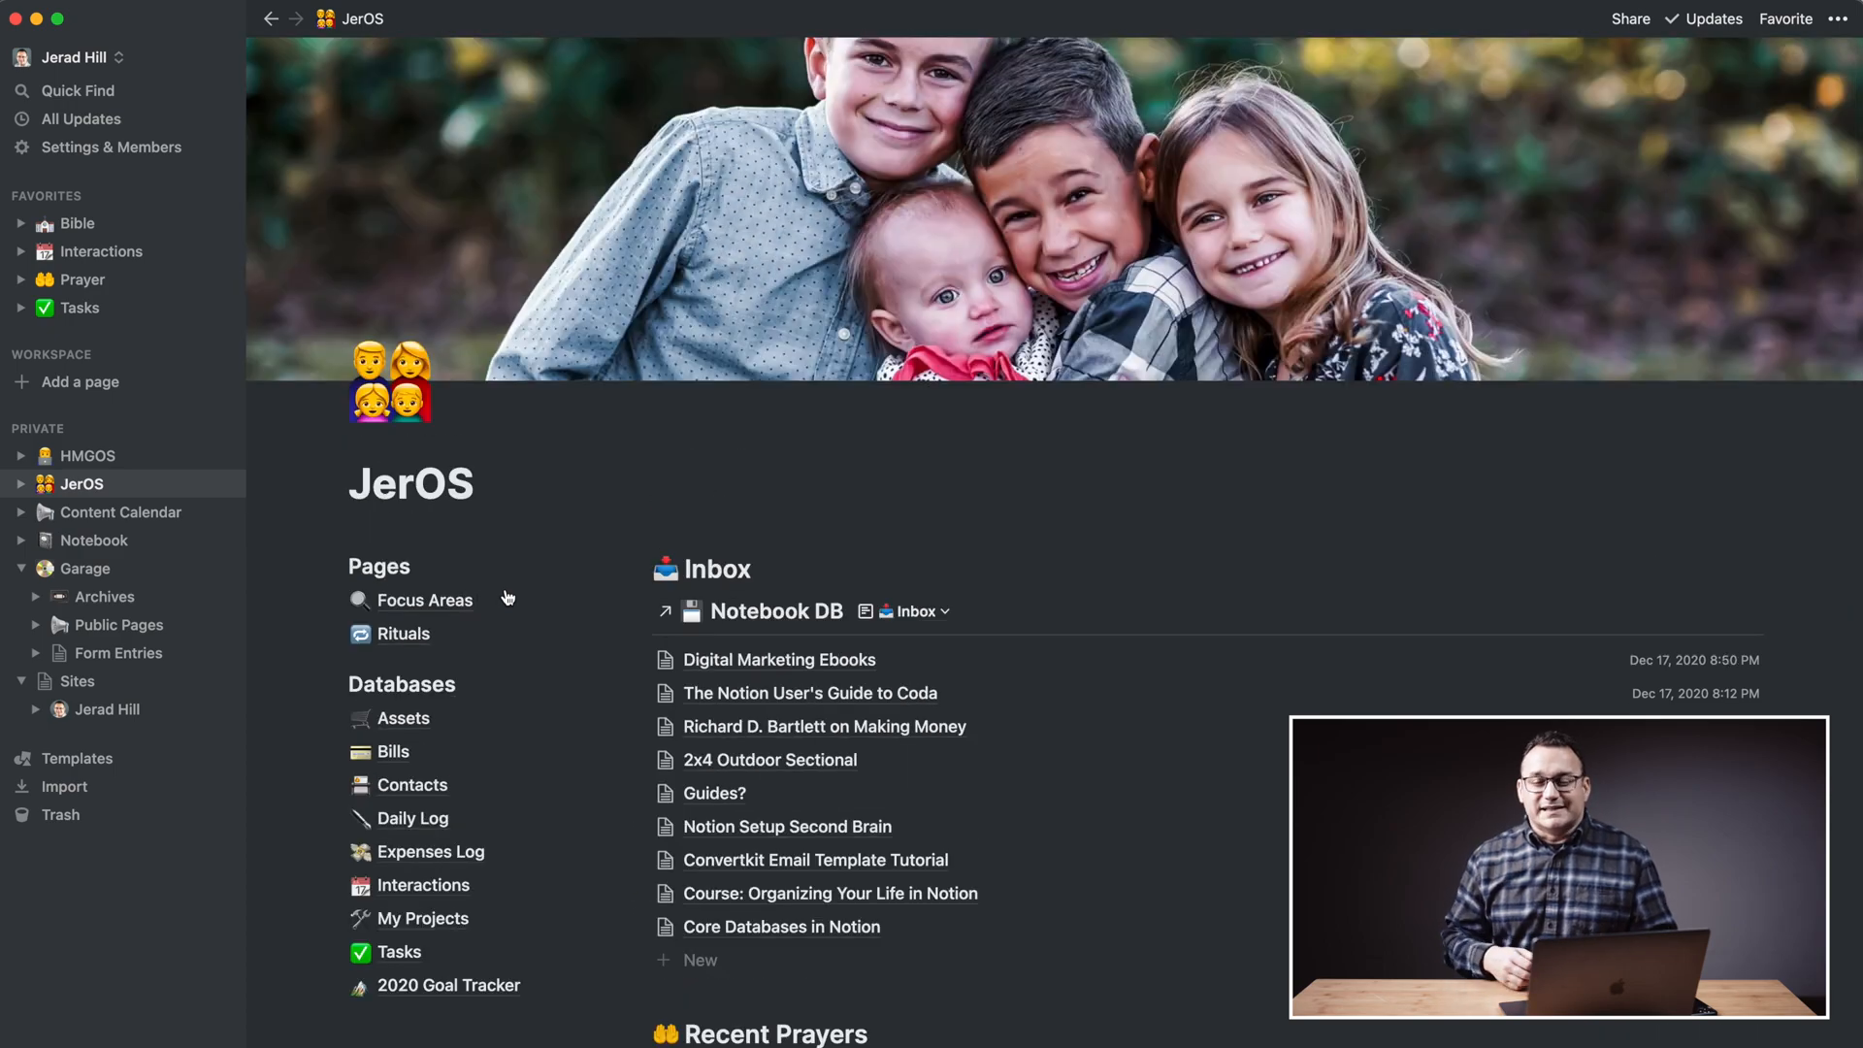
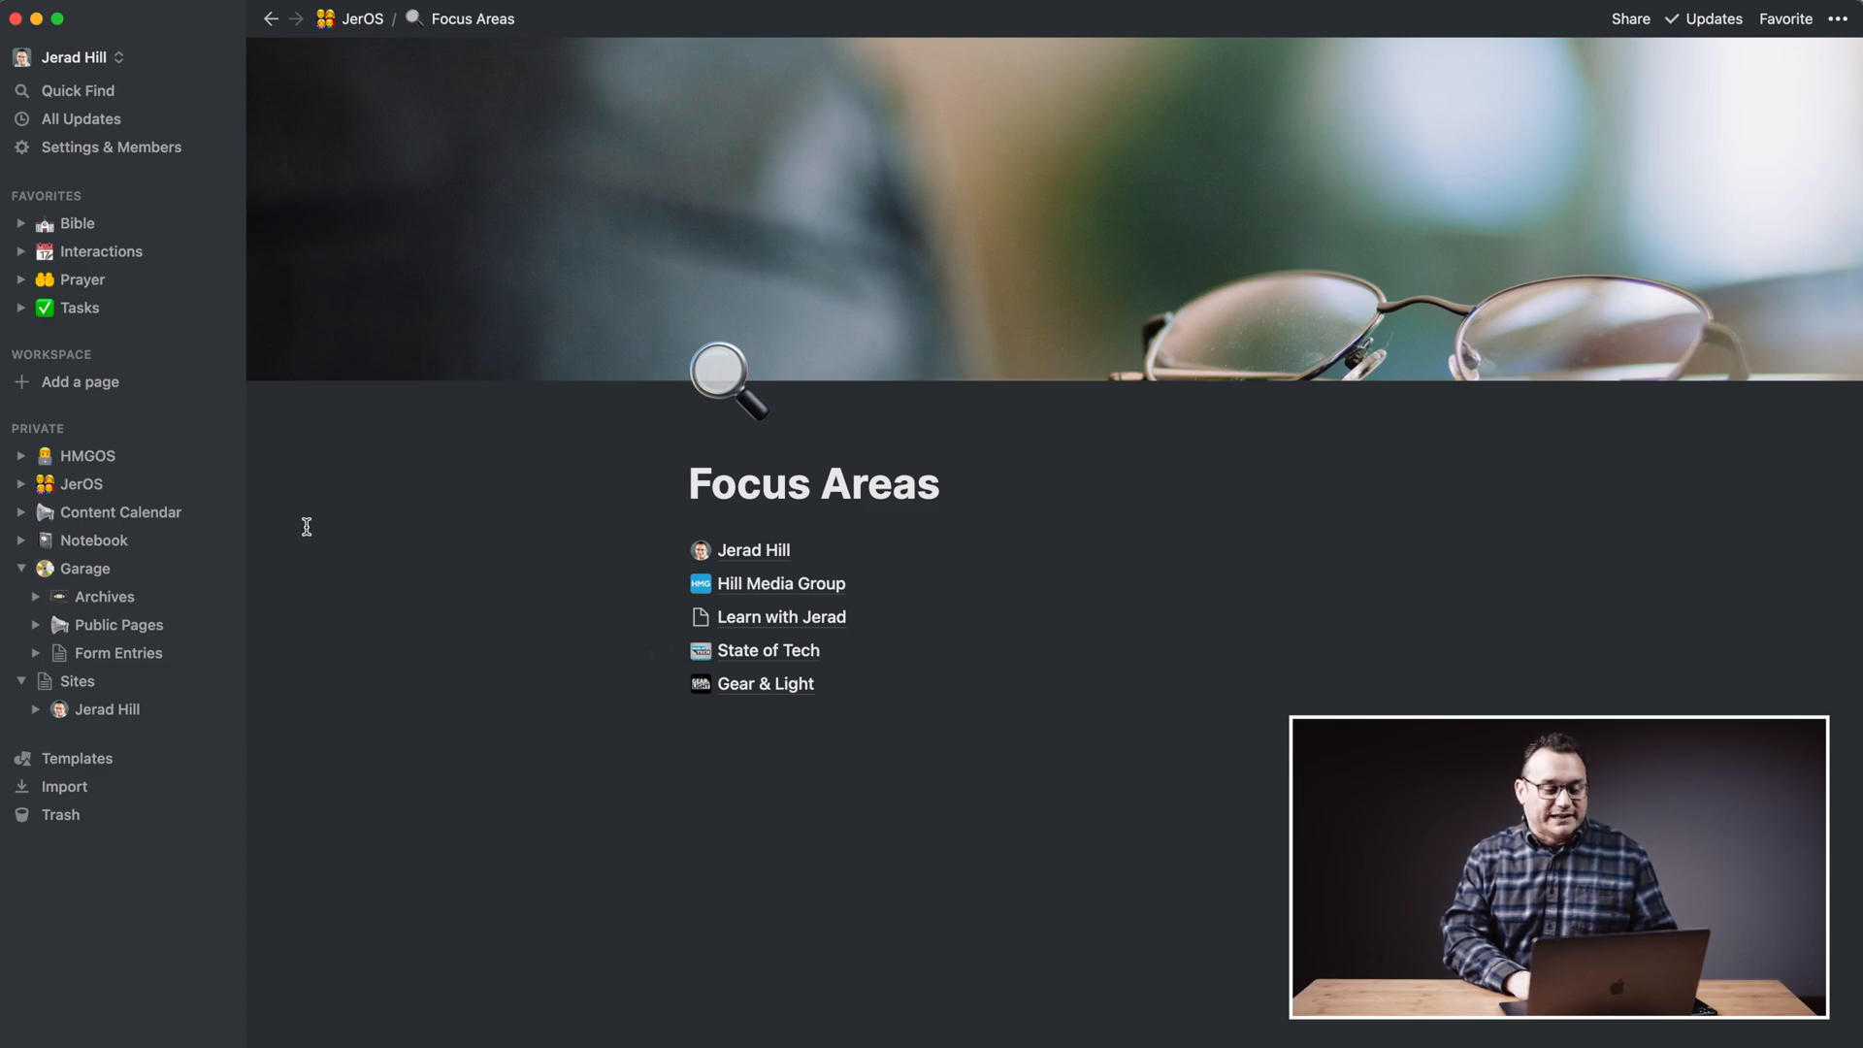
# Go back to the JerOS home page from the sidebar.
pyautogui.click(82, 484)
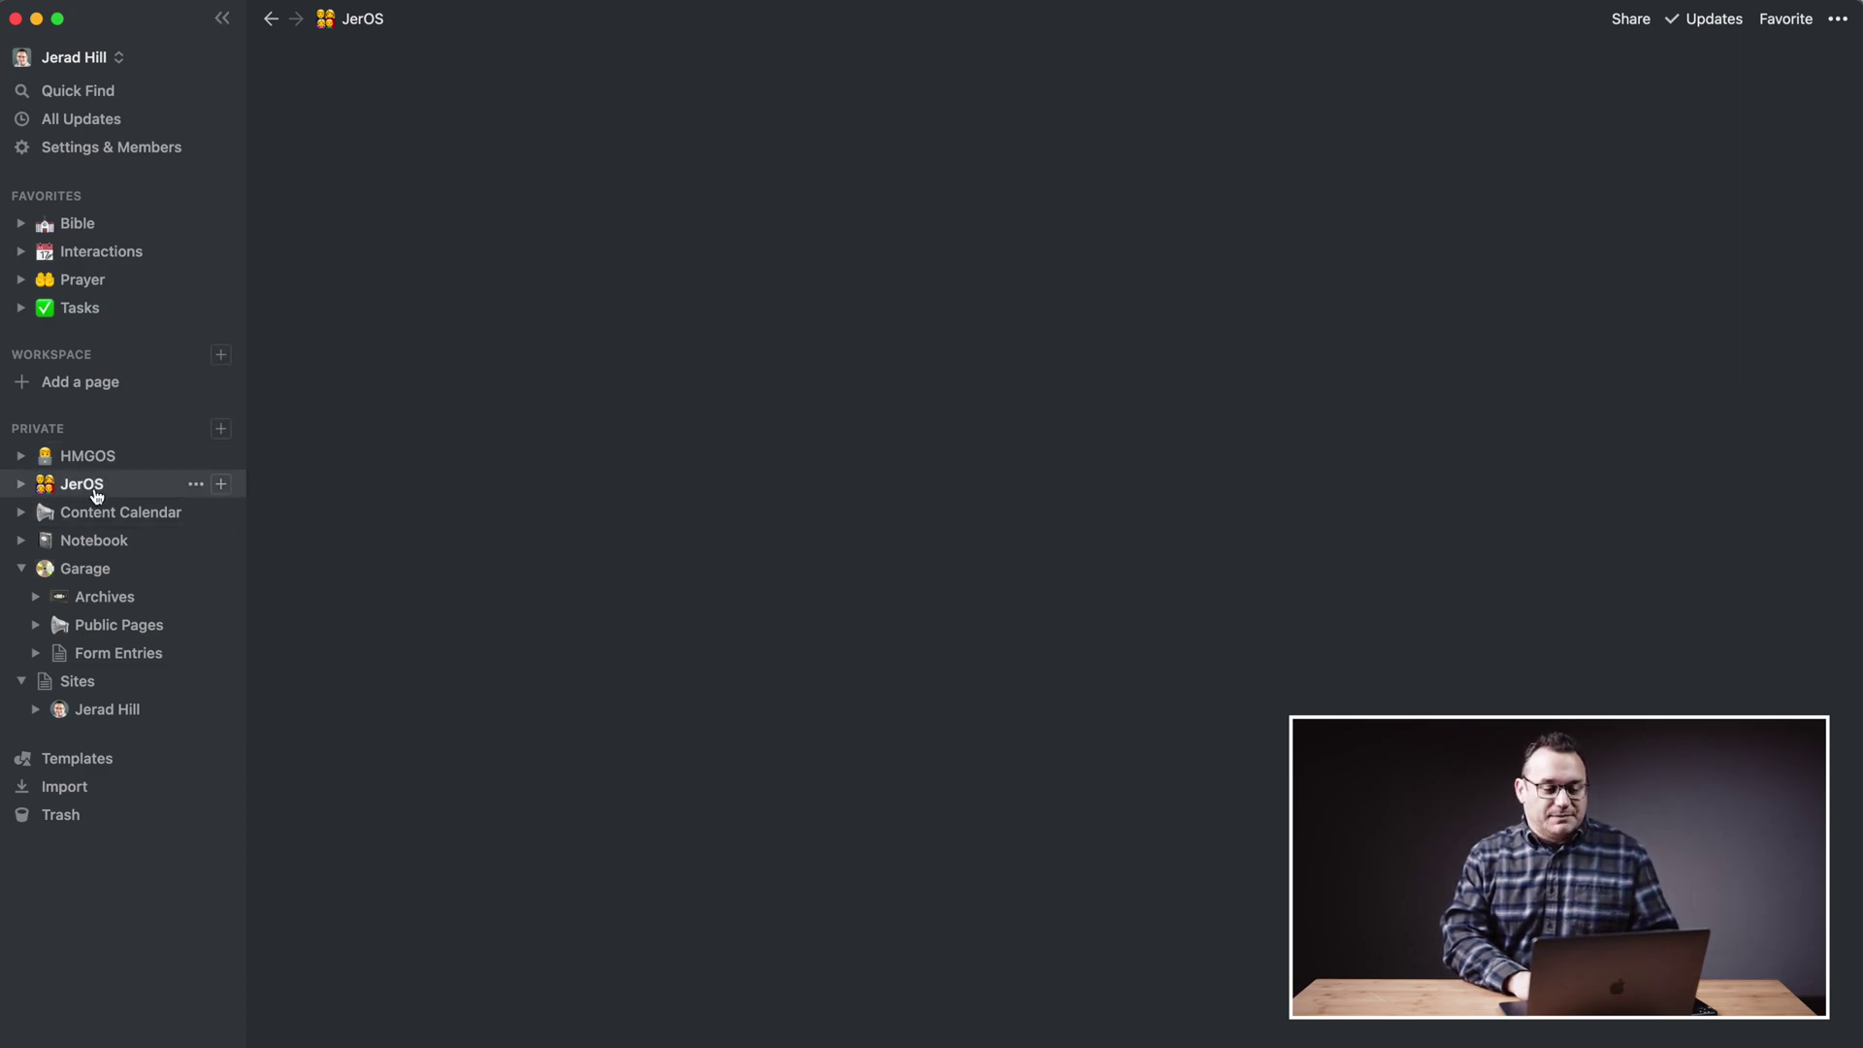
# Open the Rituals page with its Morning Ritual table of eight timed steps.
pyautogui.click(412, 641)
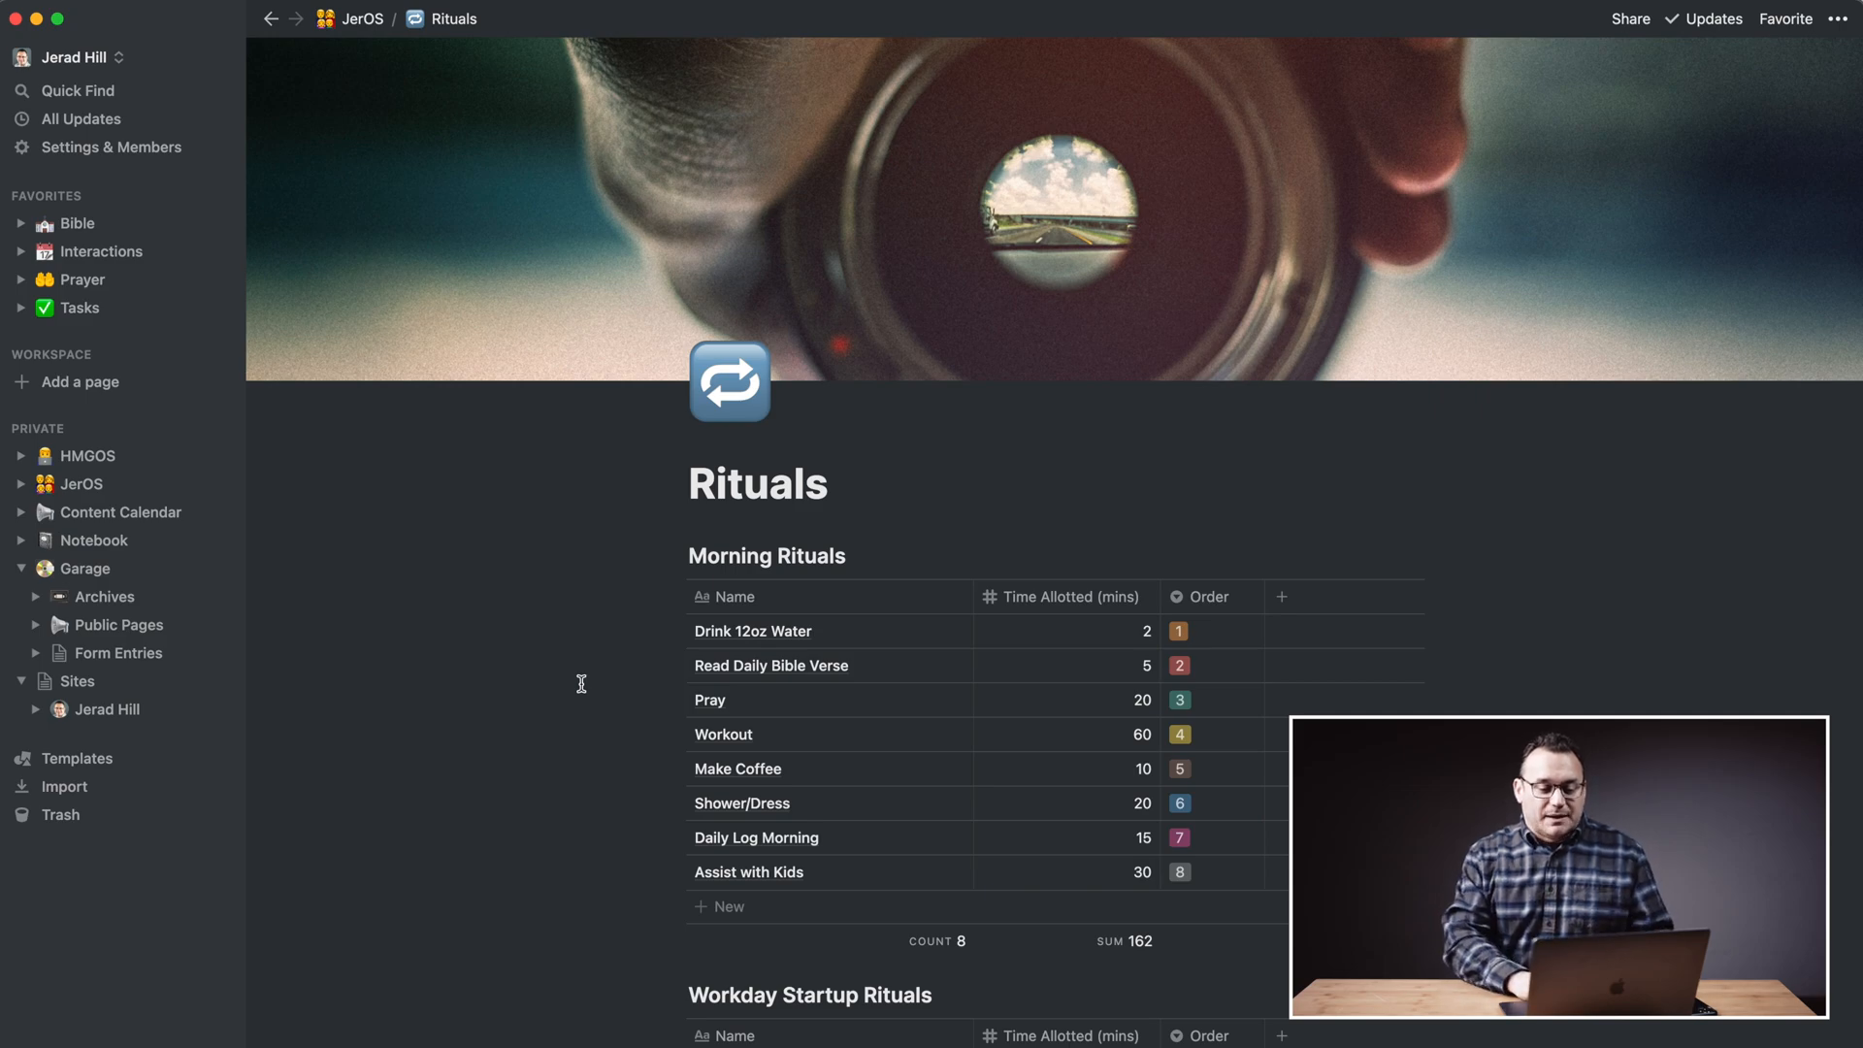
pyautogui.scroll(-5, 581, 684)
pyautogui.scroll(-3, 581, 684)
pyautogui.scroll(-2, 582, 684)
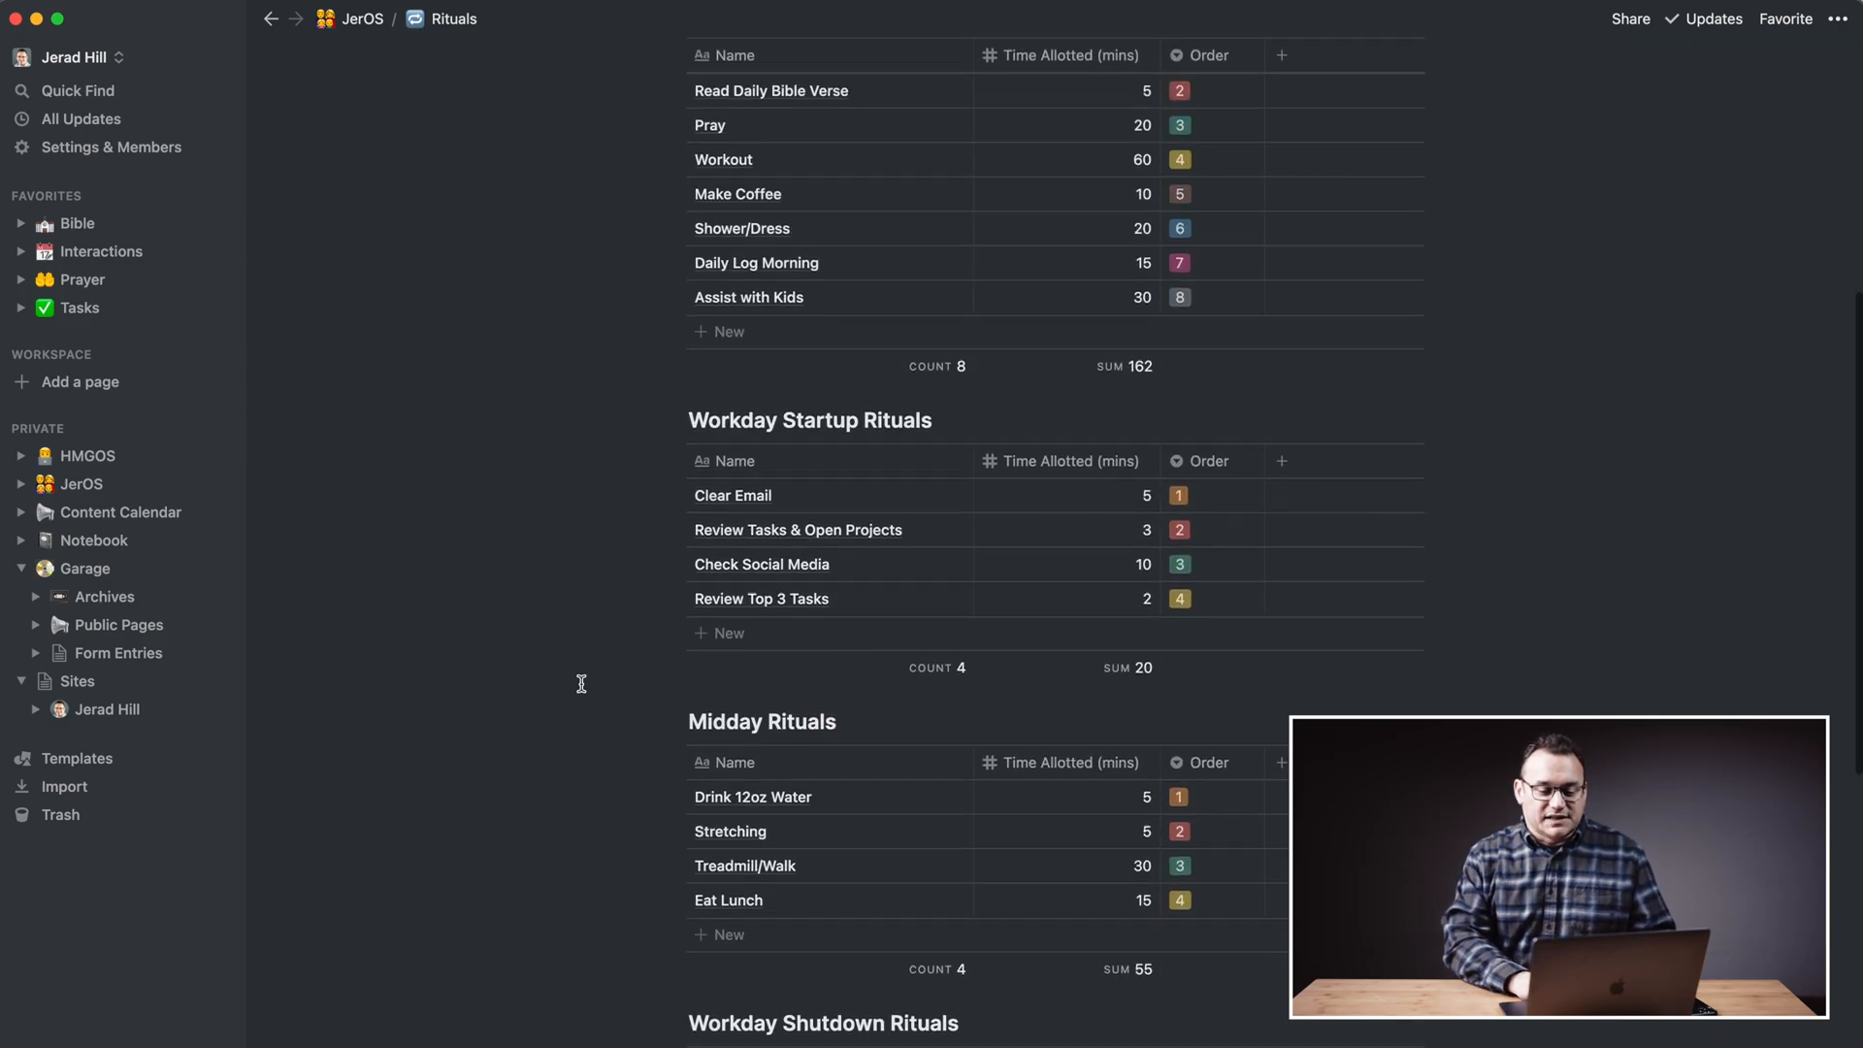
pyautogui.scroll(8, 582, 685)
pyautogui.scroll(2, 581, 684)
pyautogui.scroll(-1, 581, 685)
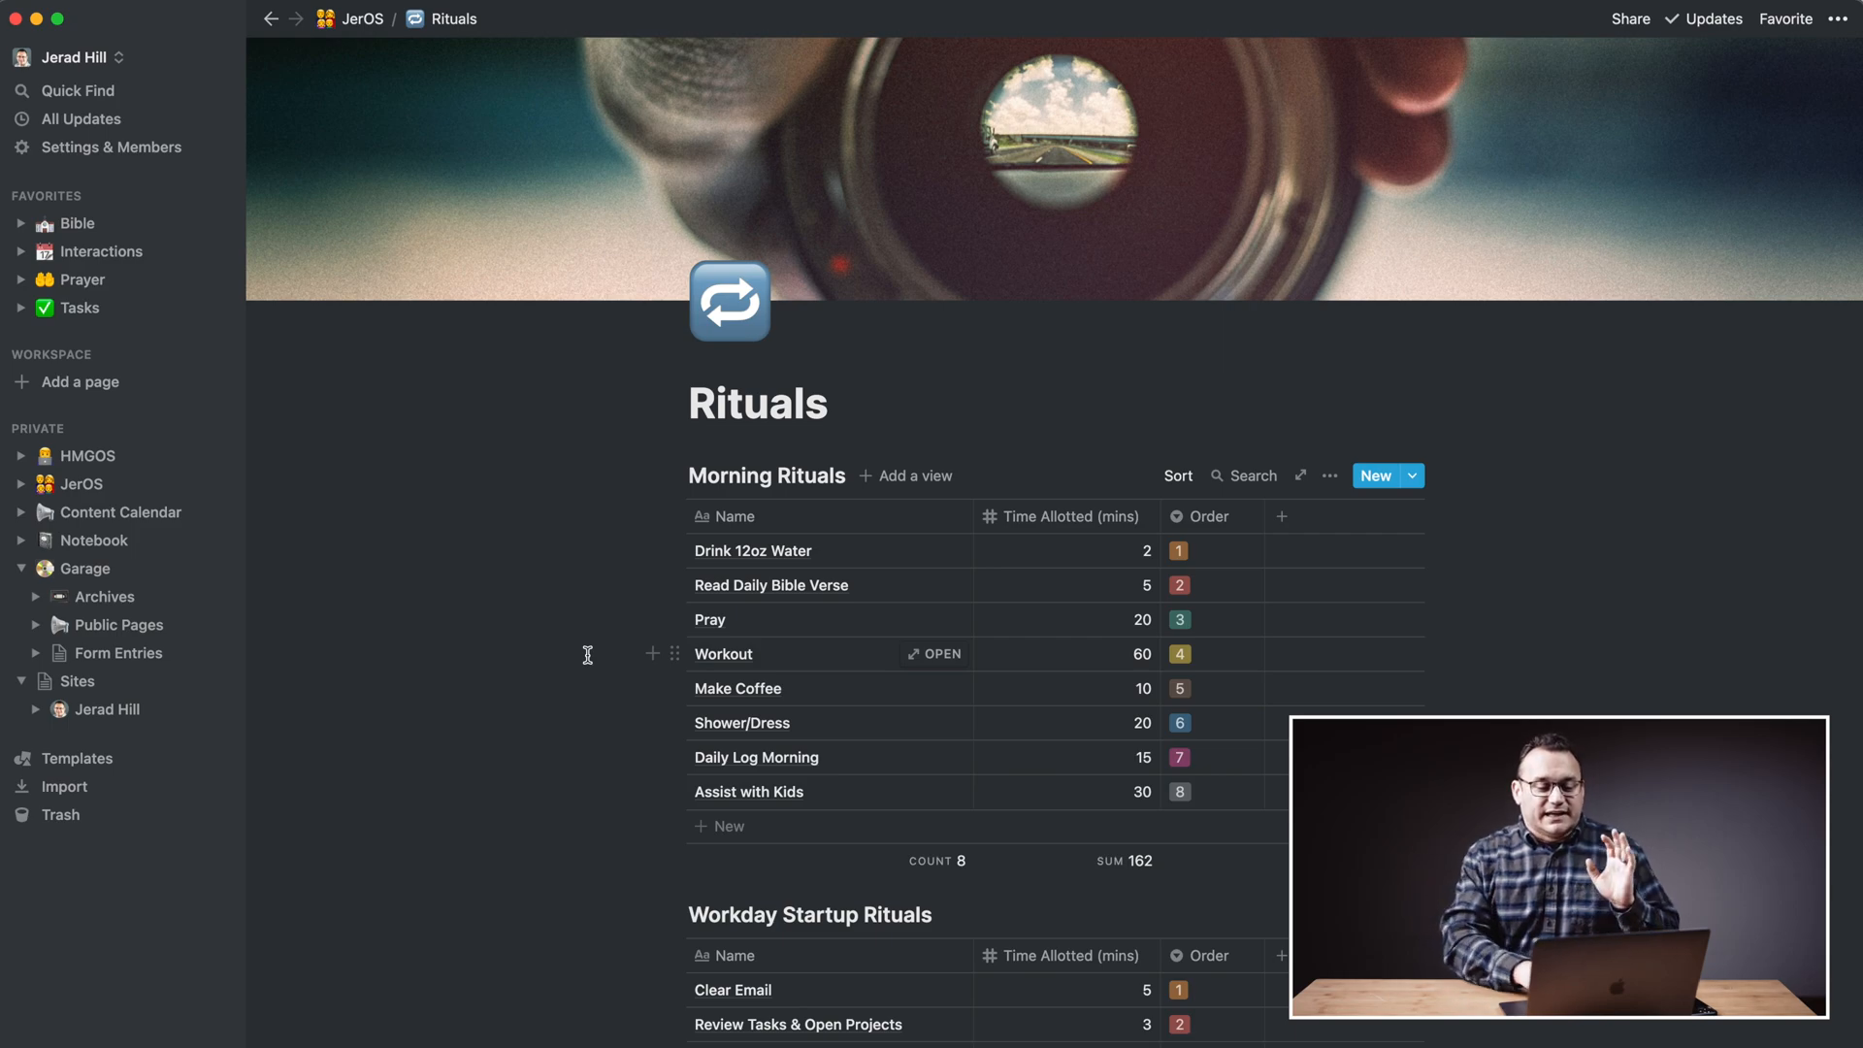
pyautogui.scroll(-5, 588, 656)
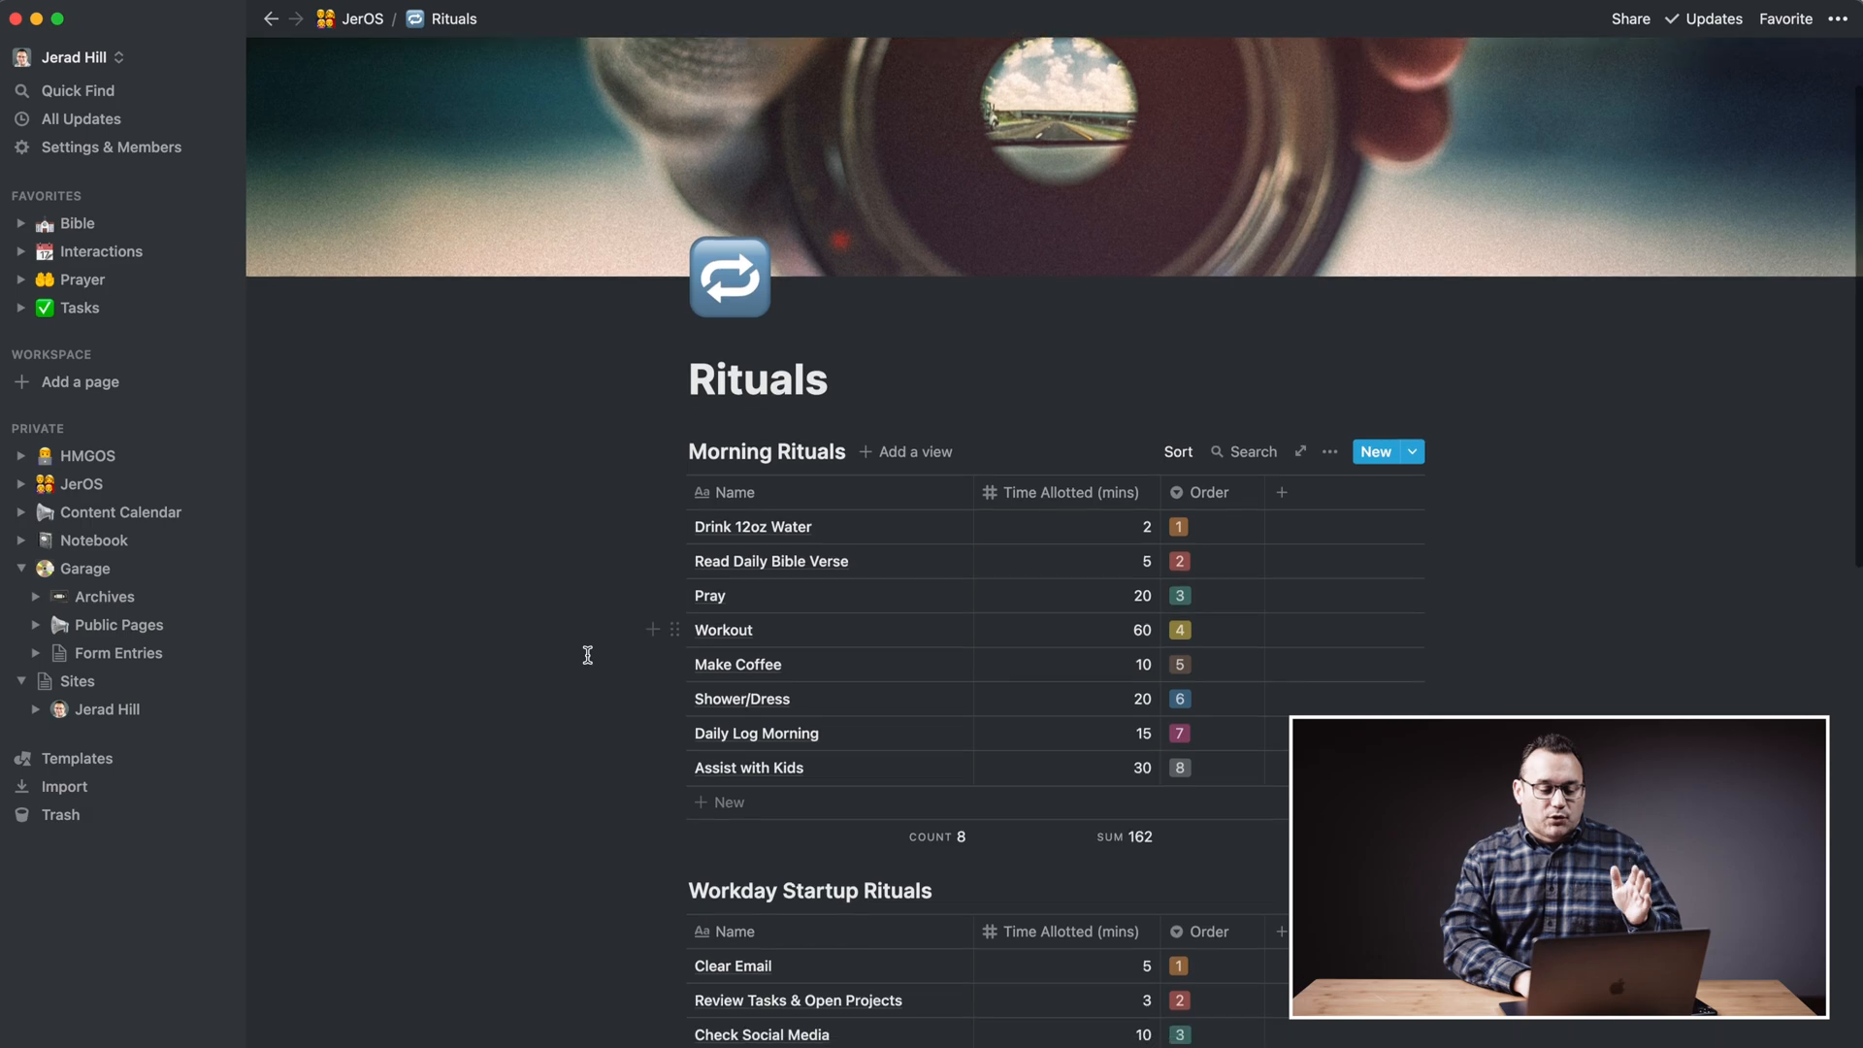
pyautogui.scroll(-5, 588, 659)
pyautogui.scroll(-3, 588, 662)
pyautogui.scroll(-3, 589, 663)
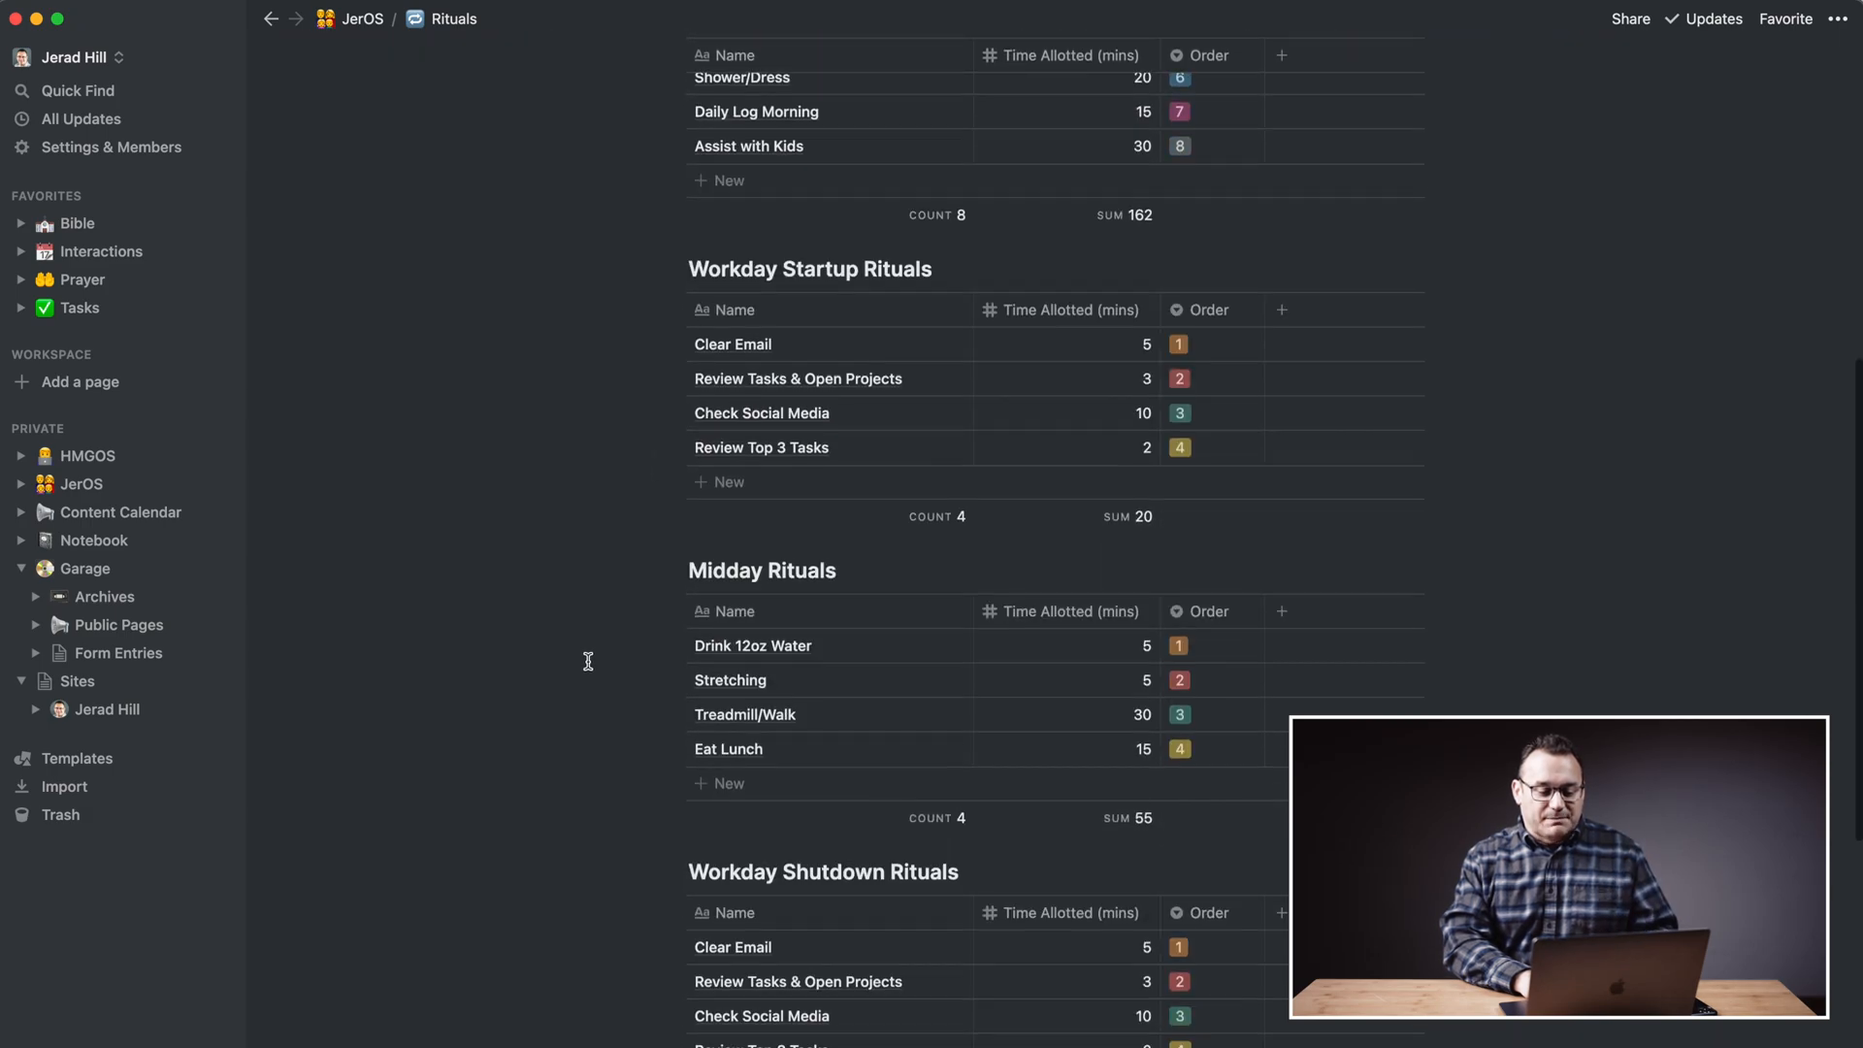
pyautogui.scroll(-2, 588, 663)
pyautogui.scroll(-2, 588, 663)
pyautogui.scroll(-3, 589, 663)
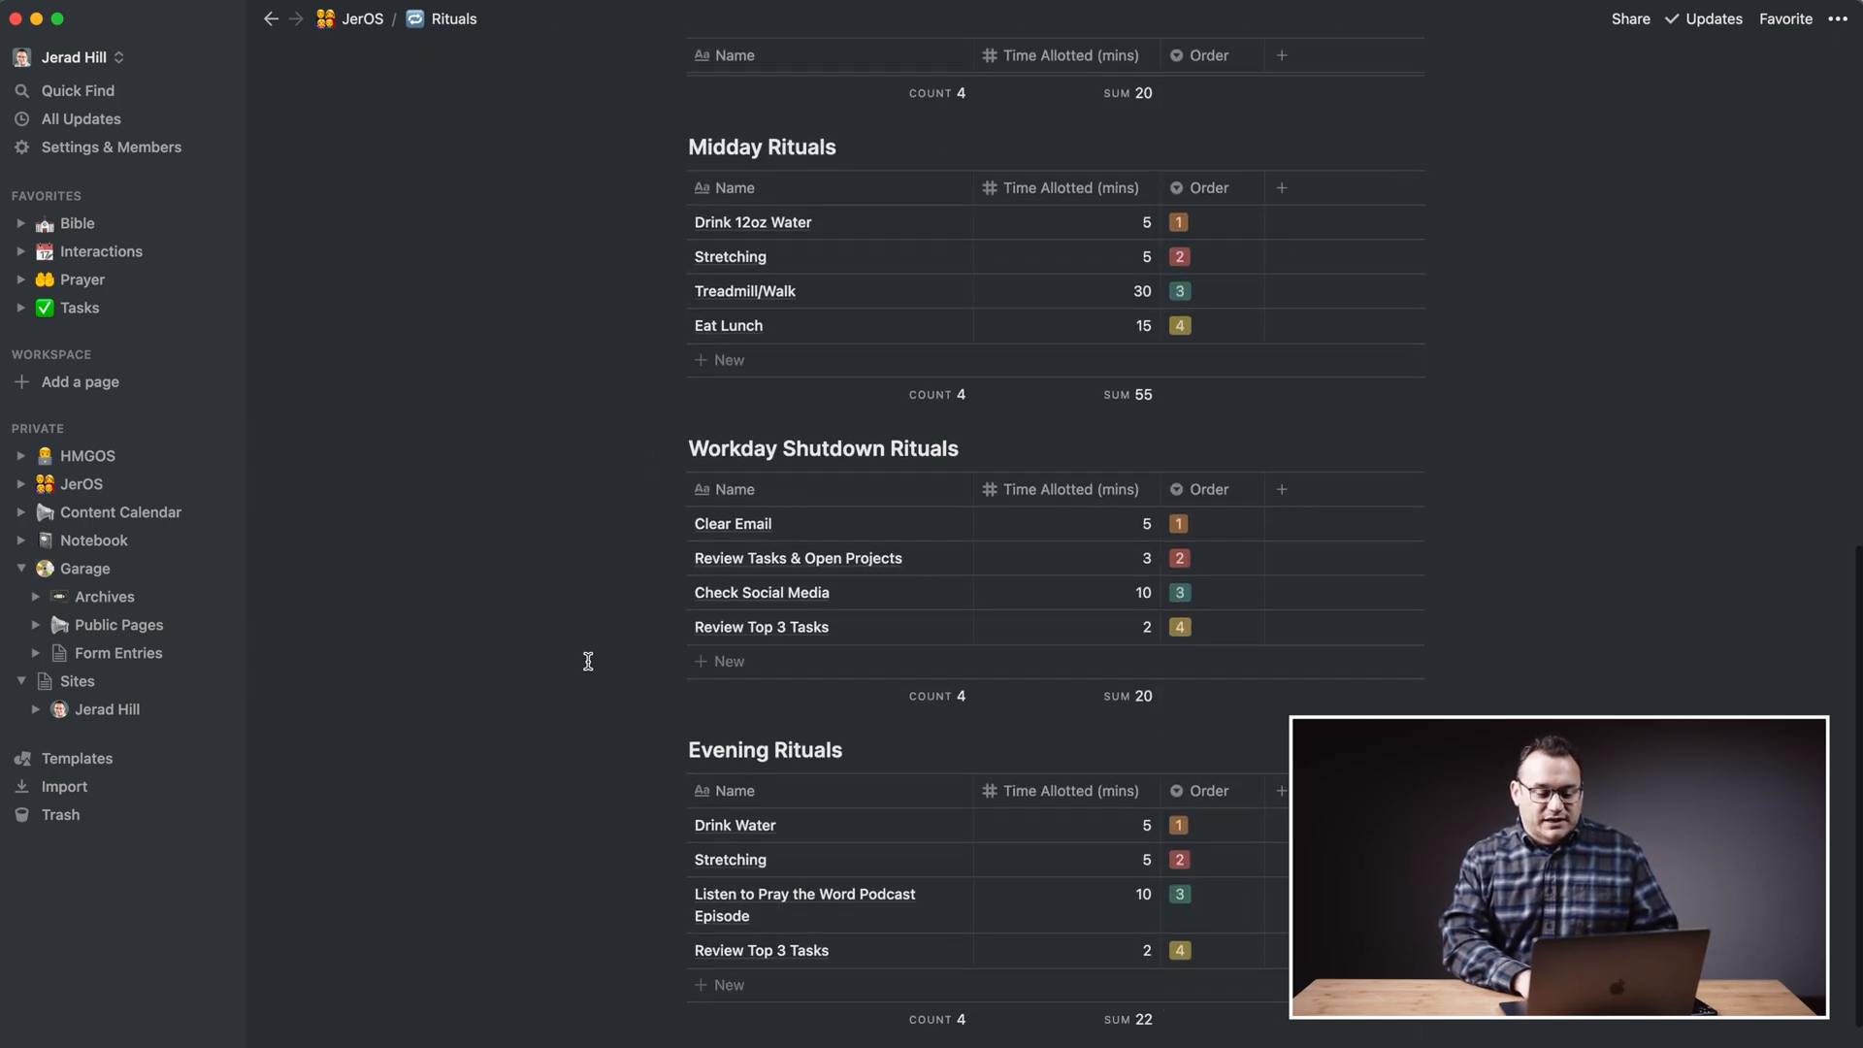
pyautogui.scroll(15, 589, 662)
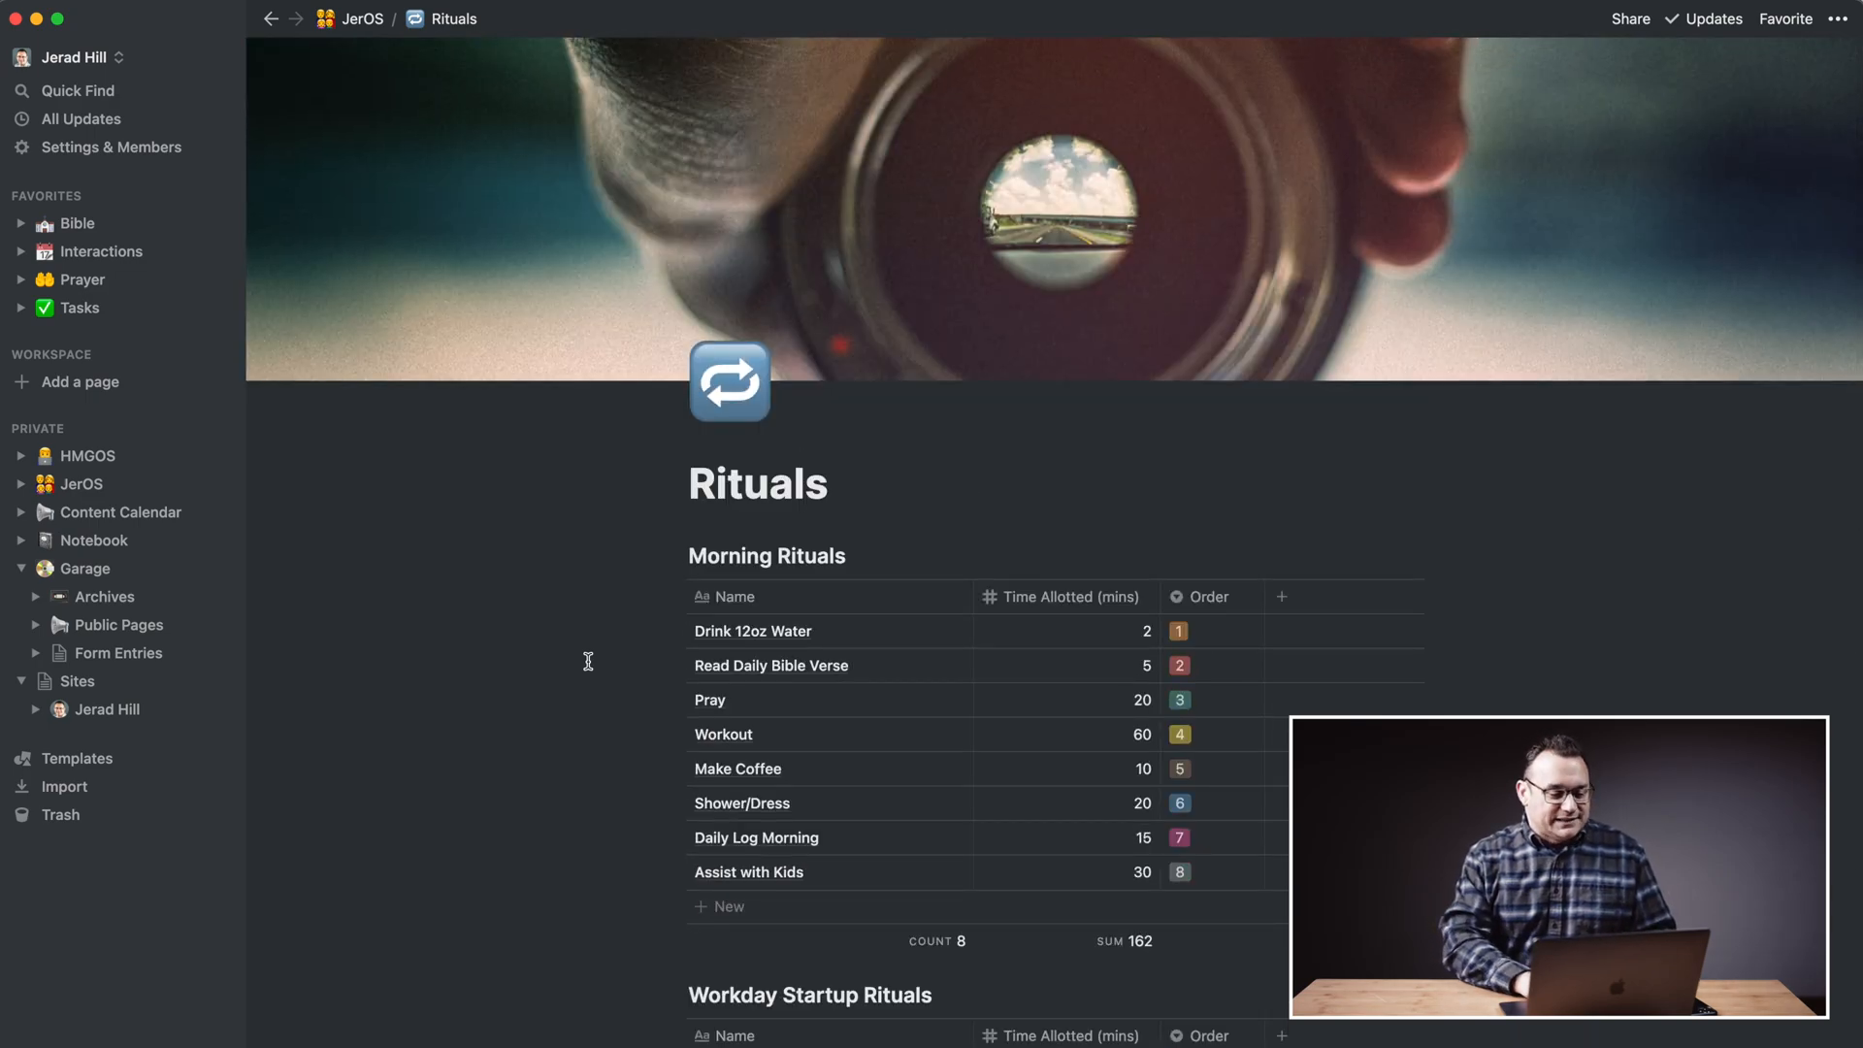
# Return to the JerOS dashboard listing Focus Areas, Rituals and the Assets database.
pyautogui.click(66, 484)
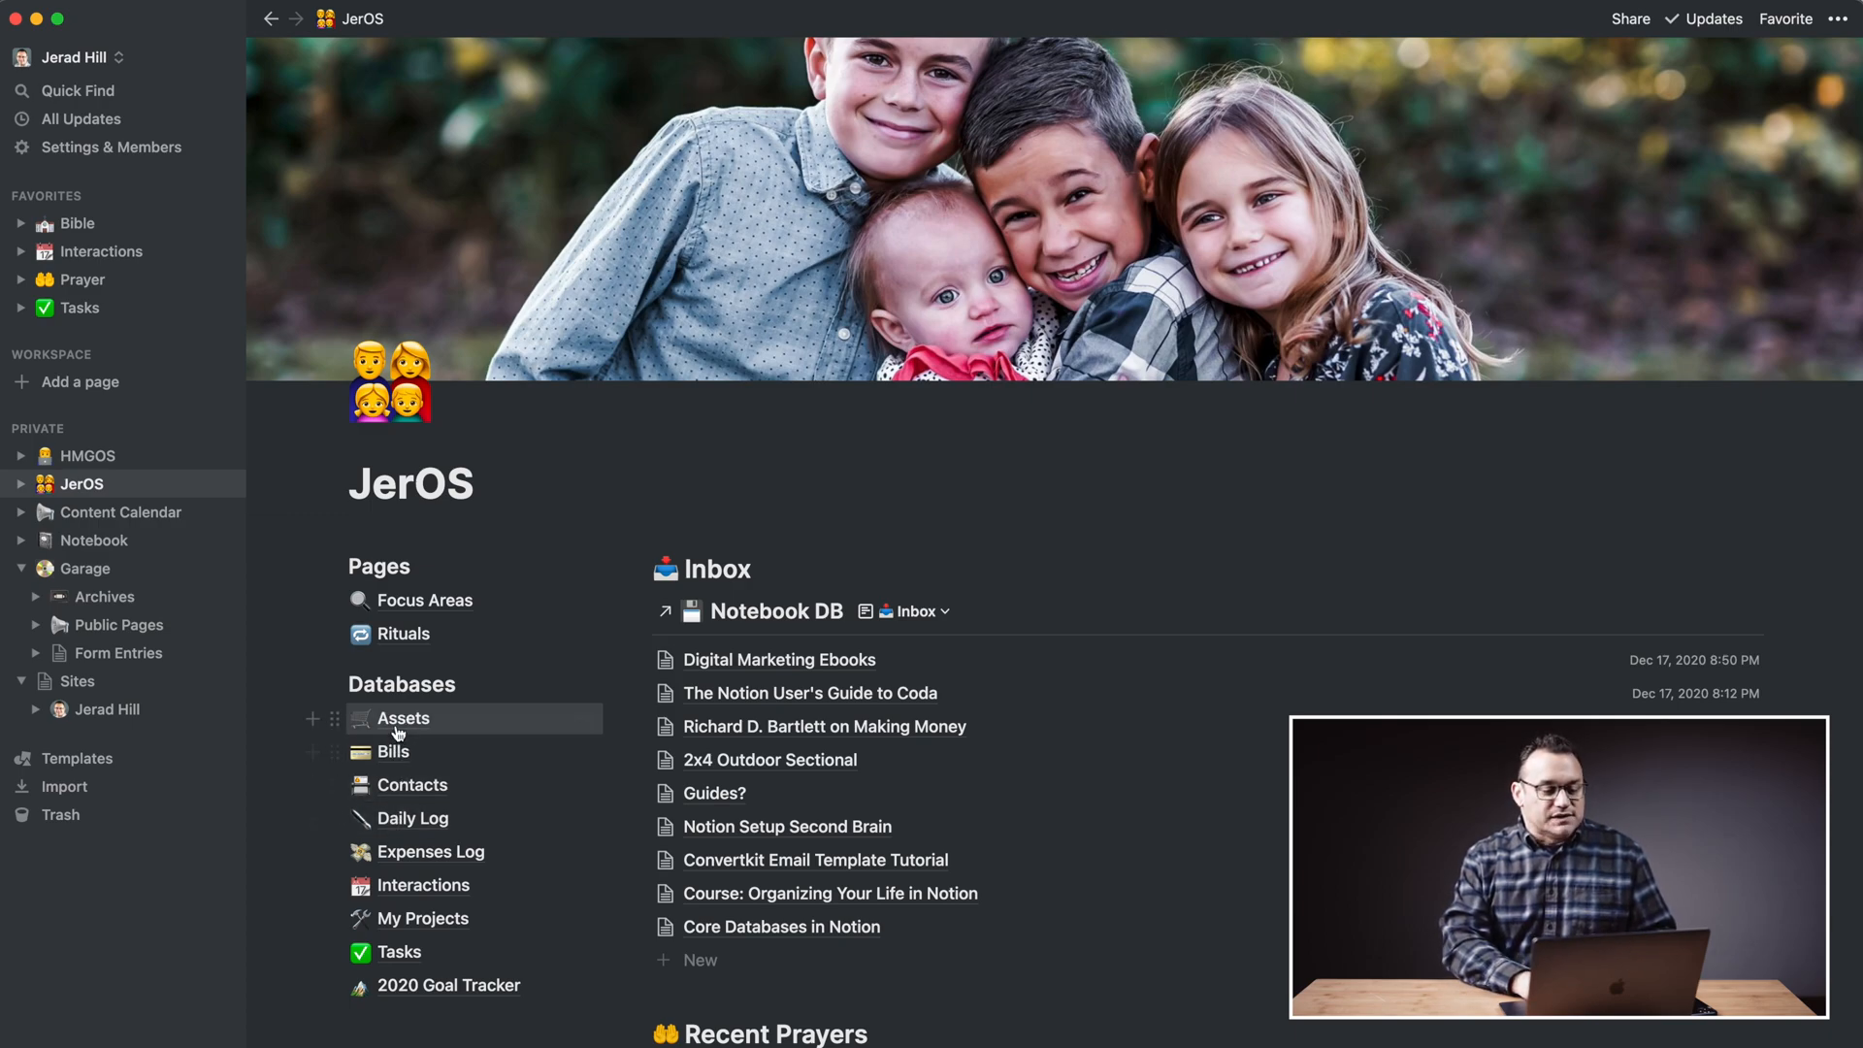
pyautogui.scroll(-2, 469, 704)
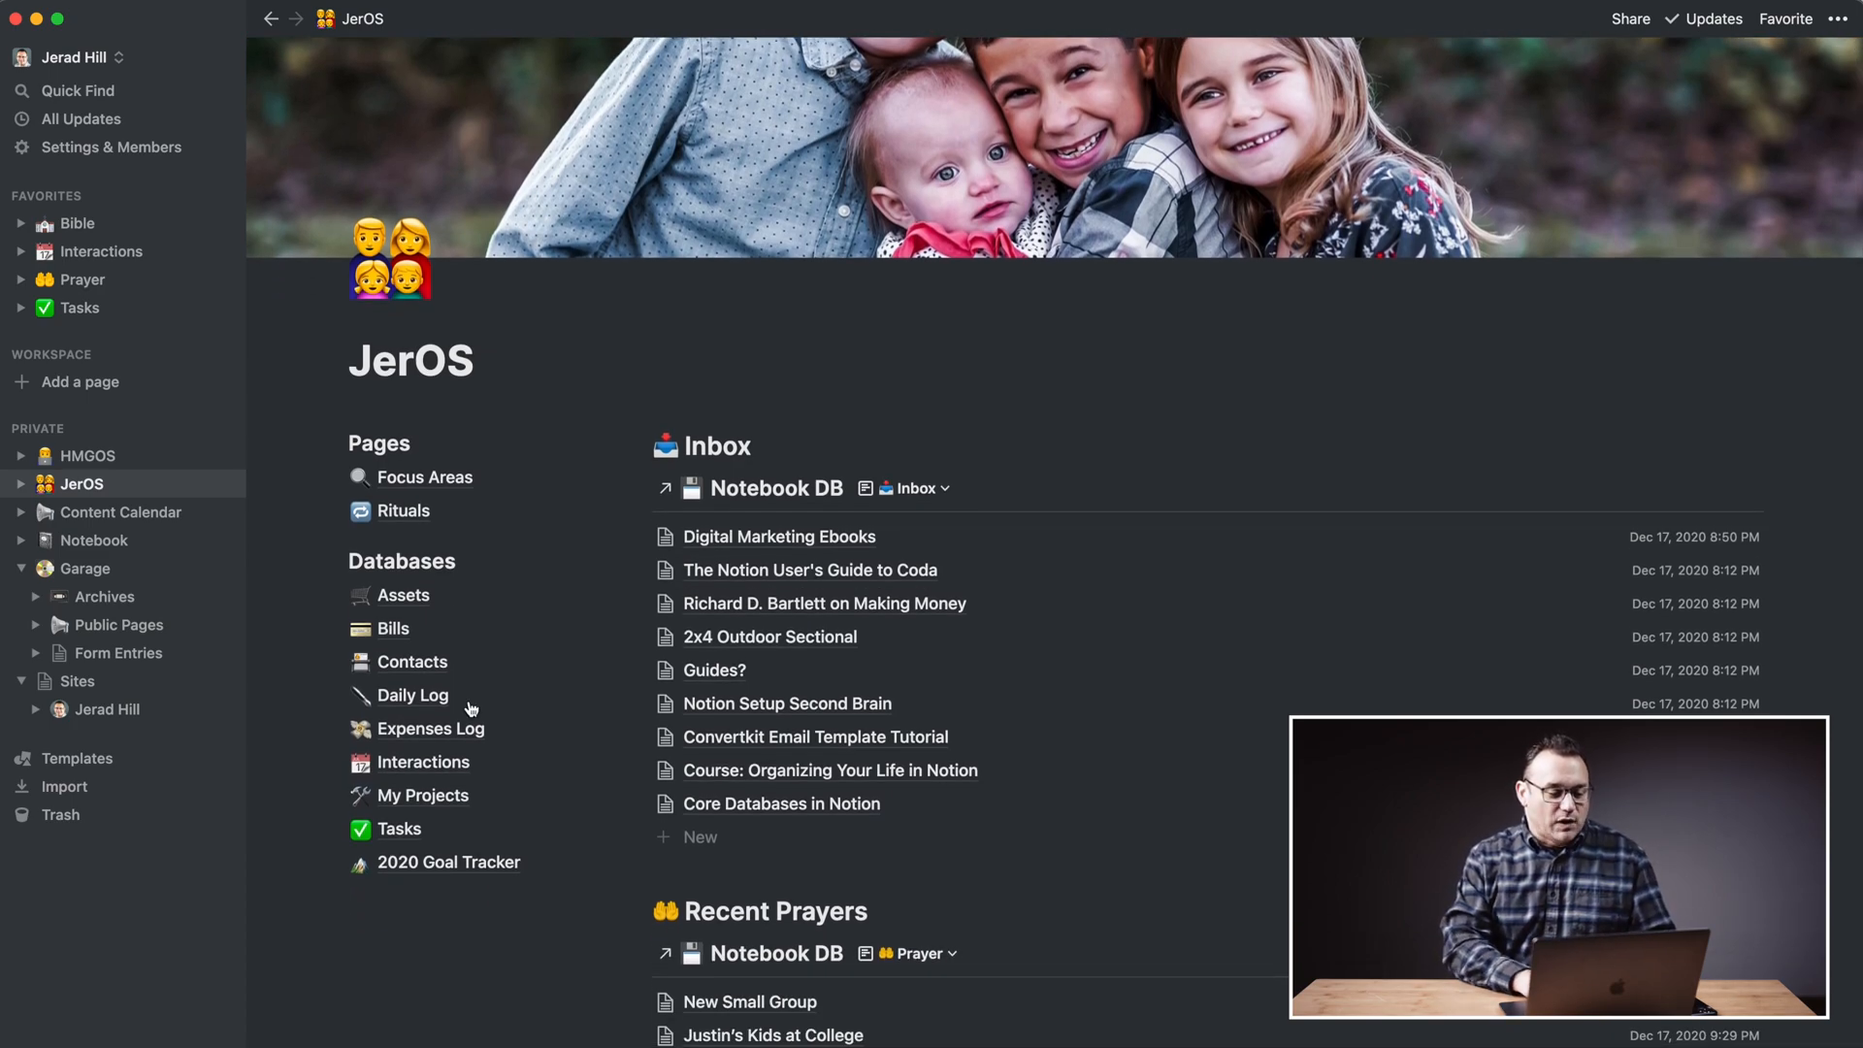
pyautogui.scroll(2, 469, 709)
pyautogui.scroll(2, 469, 708)
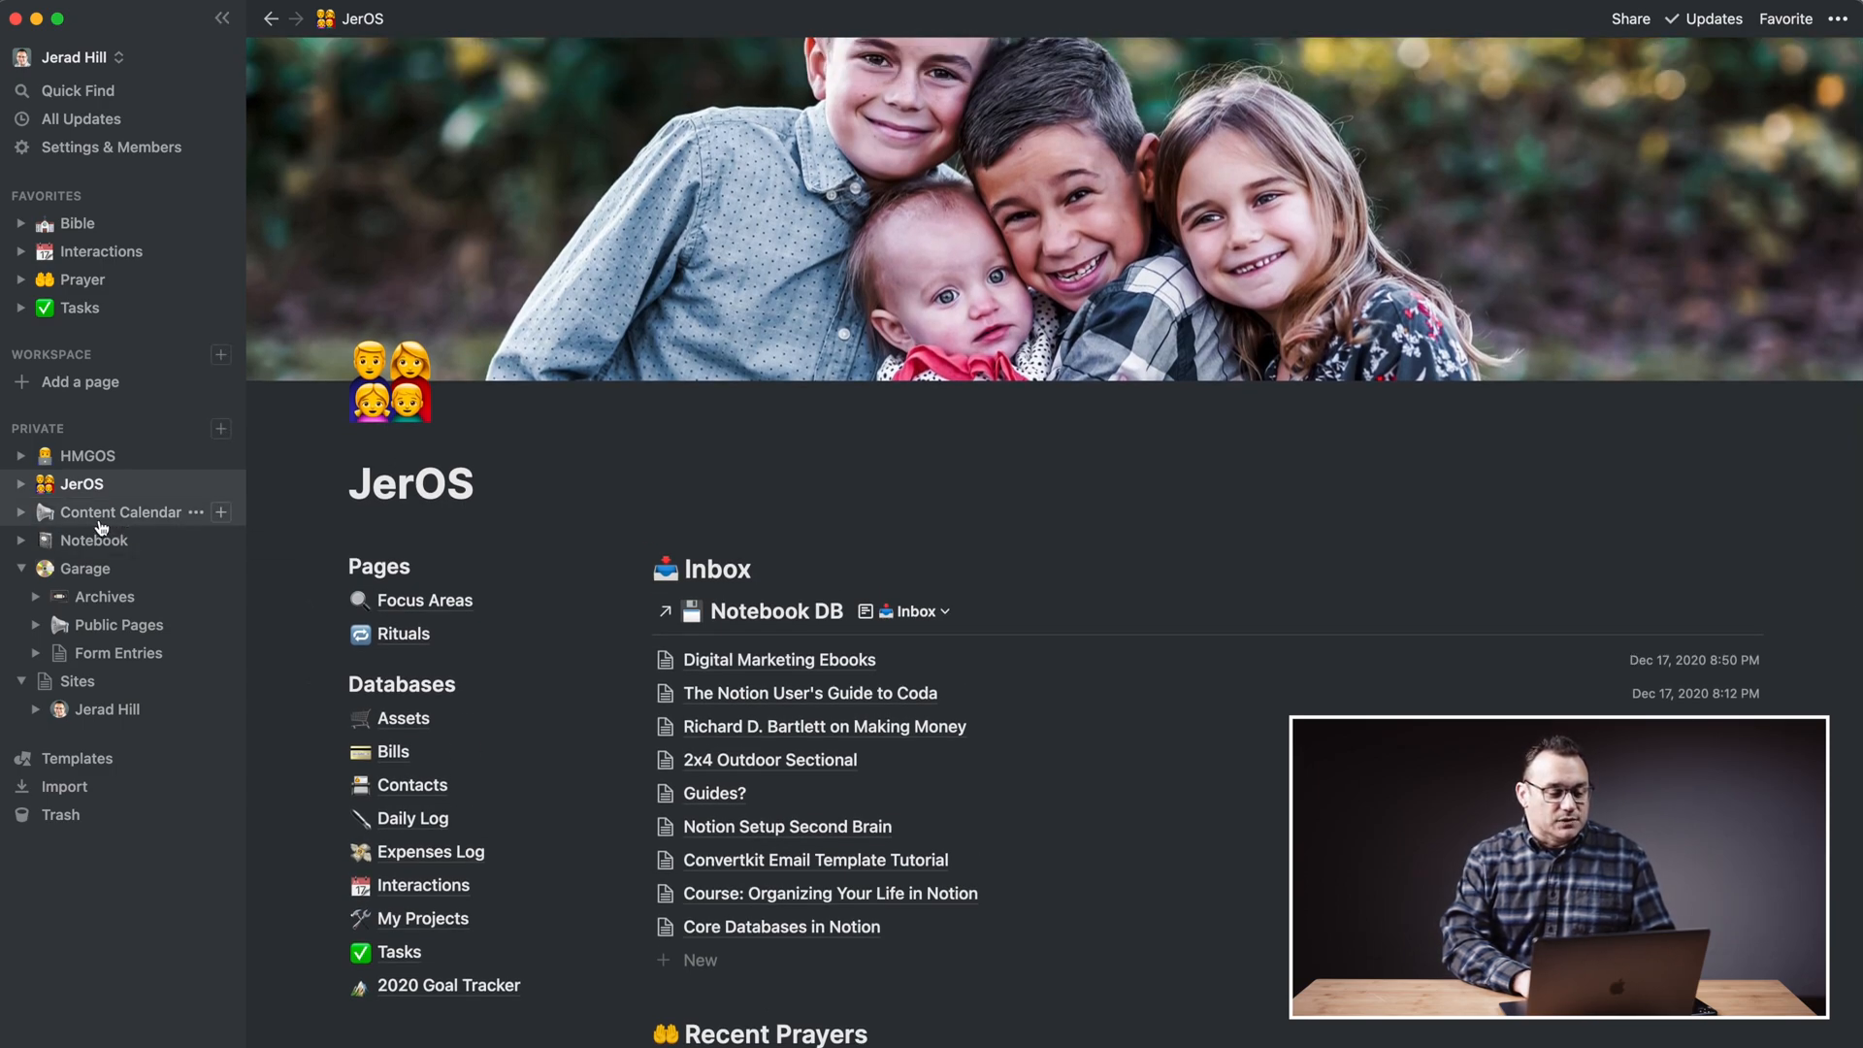
# Open the Content Calendar page with its database links and upcoming releases.
pyautogui.click(102, 522)
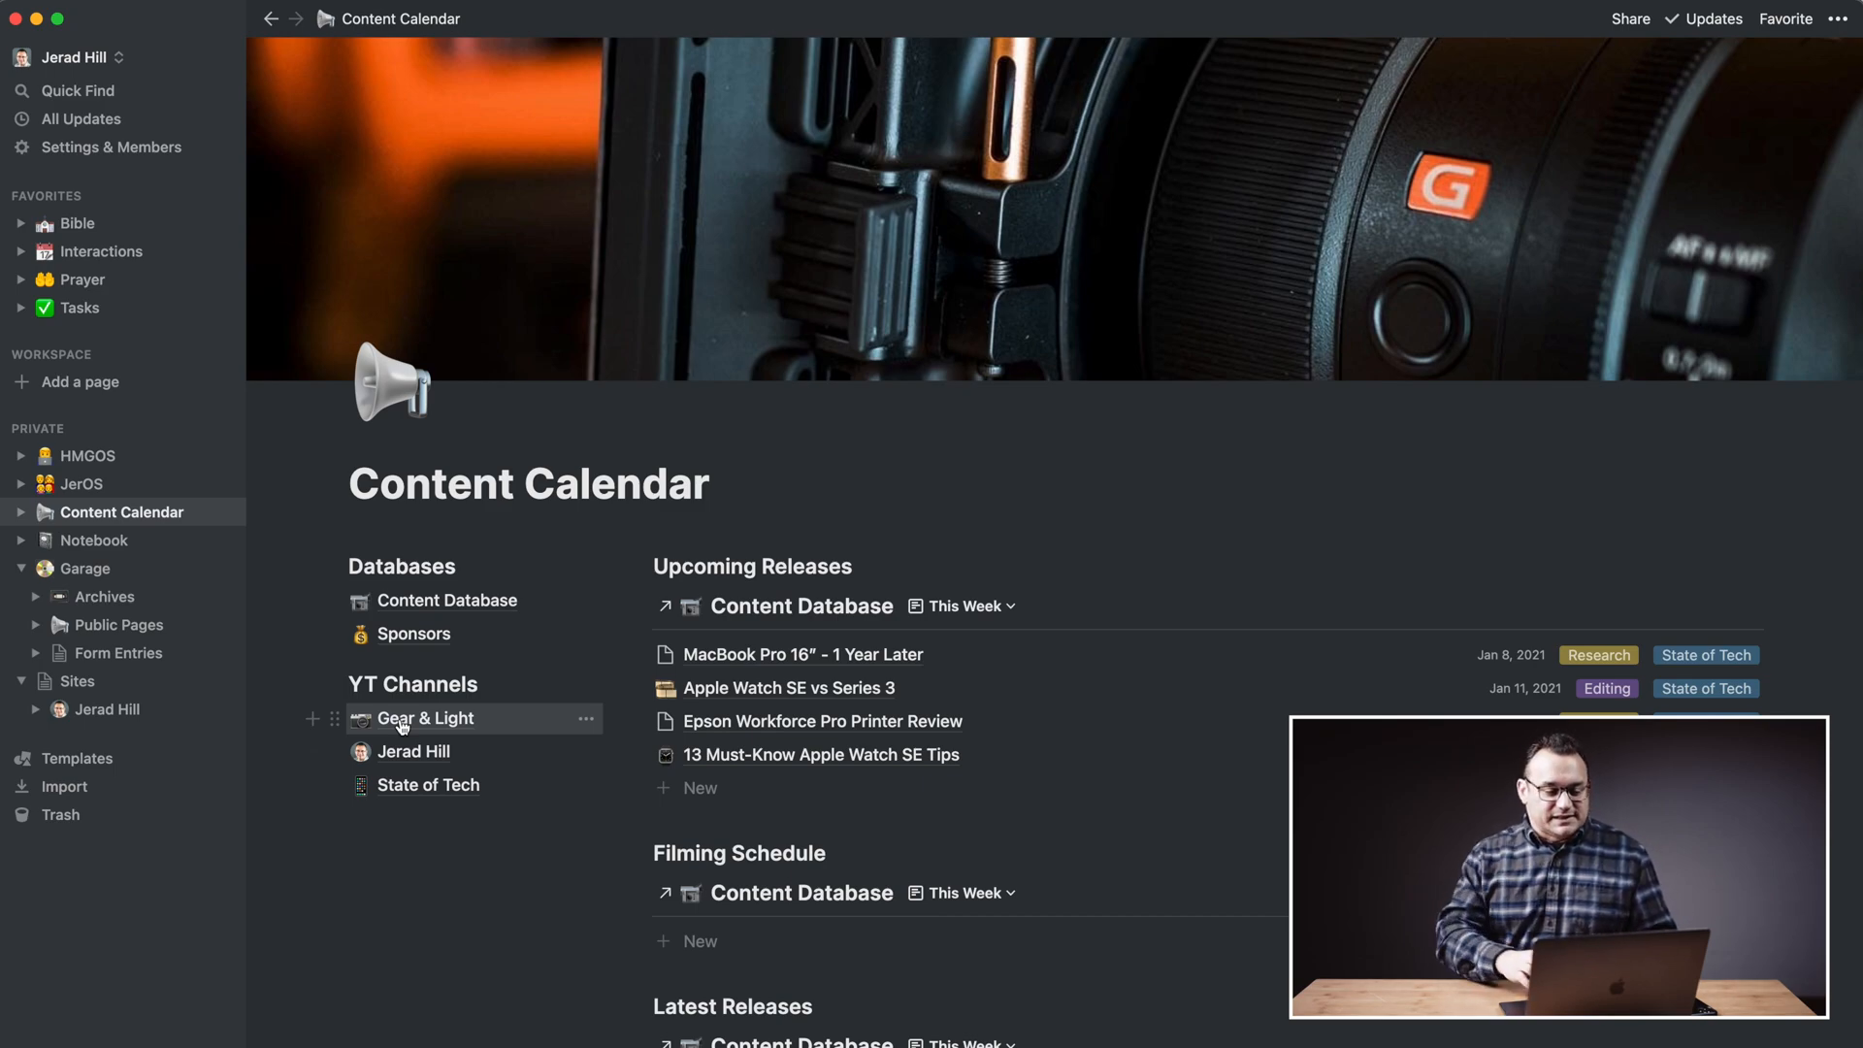
# View the Sponsors database of 11 sponsors, then move to the Notebook page.
pyautogui.click(414, 634)
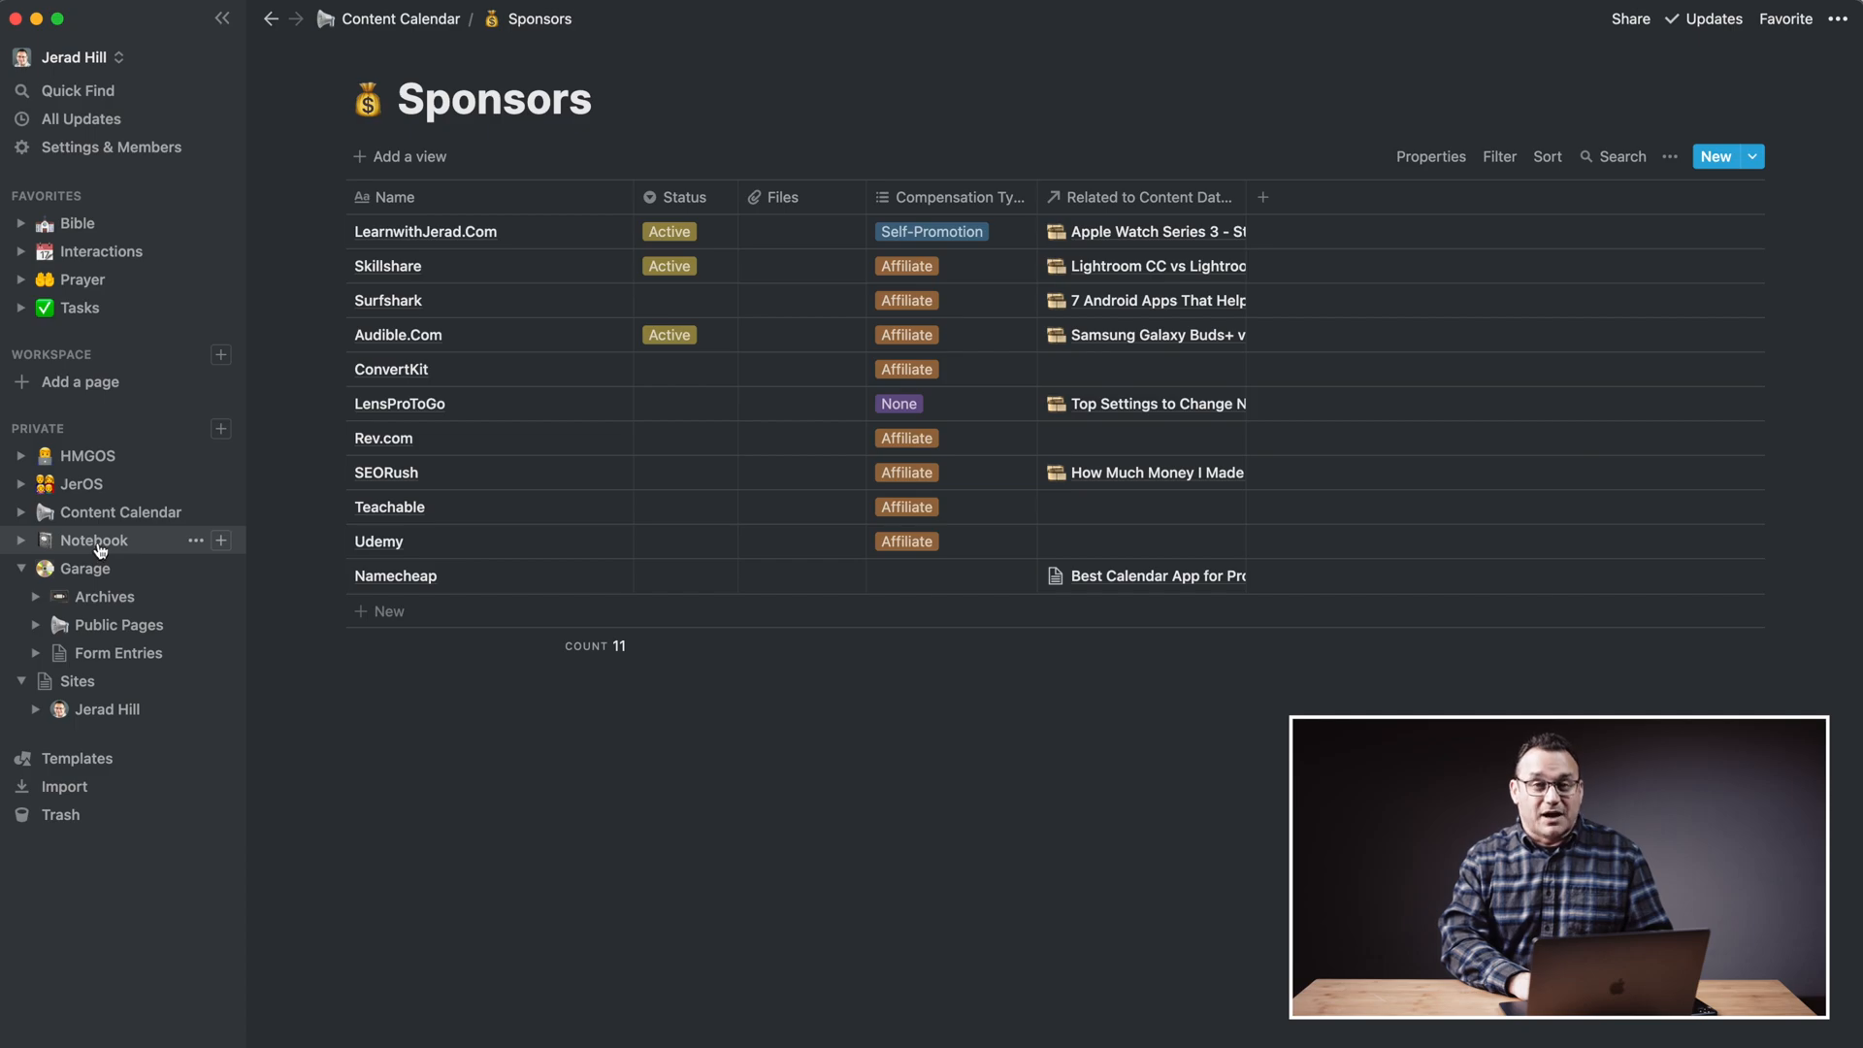
pyautogui.click(94, 541)
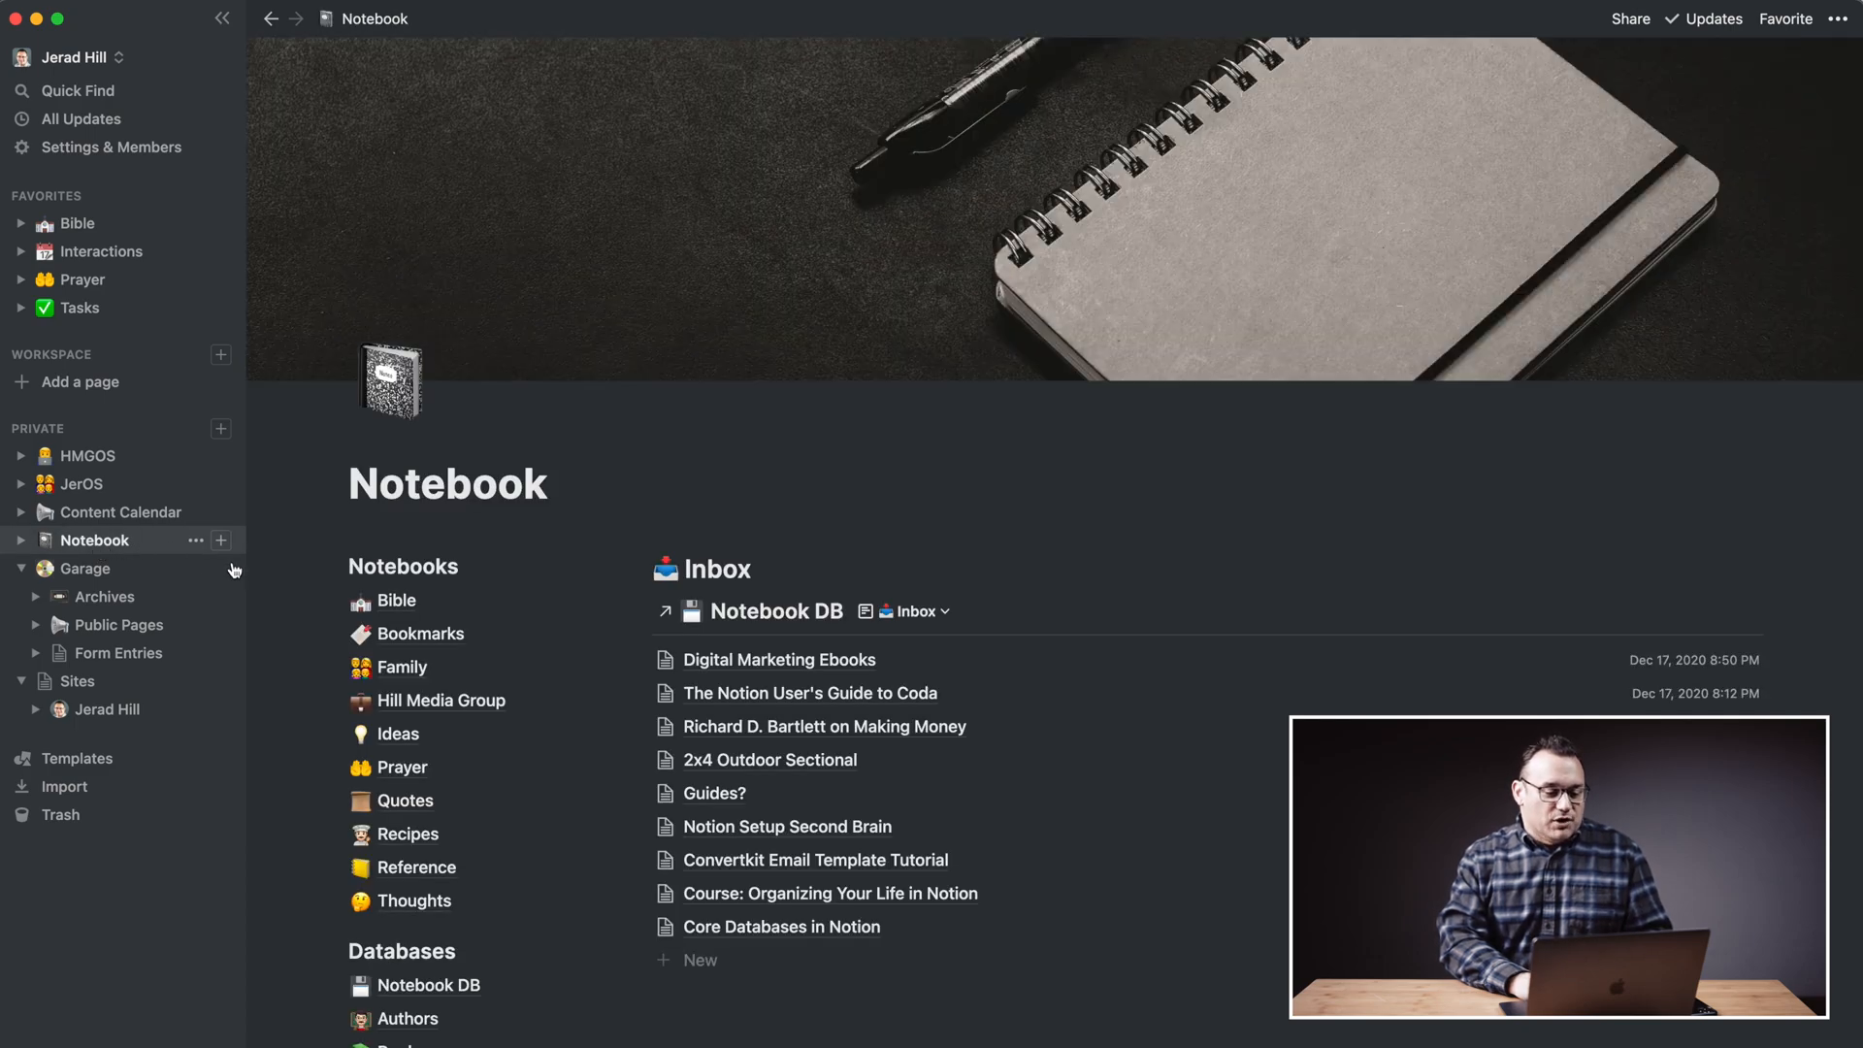
pyautogui.scroll(-2, 296, 647)
pyautogui.scroll(-2, 295, 646)
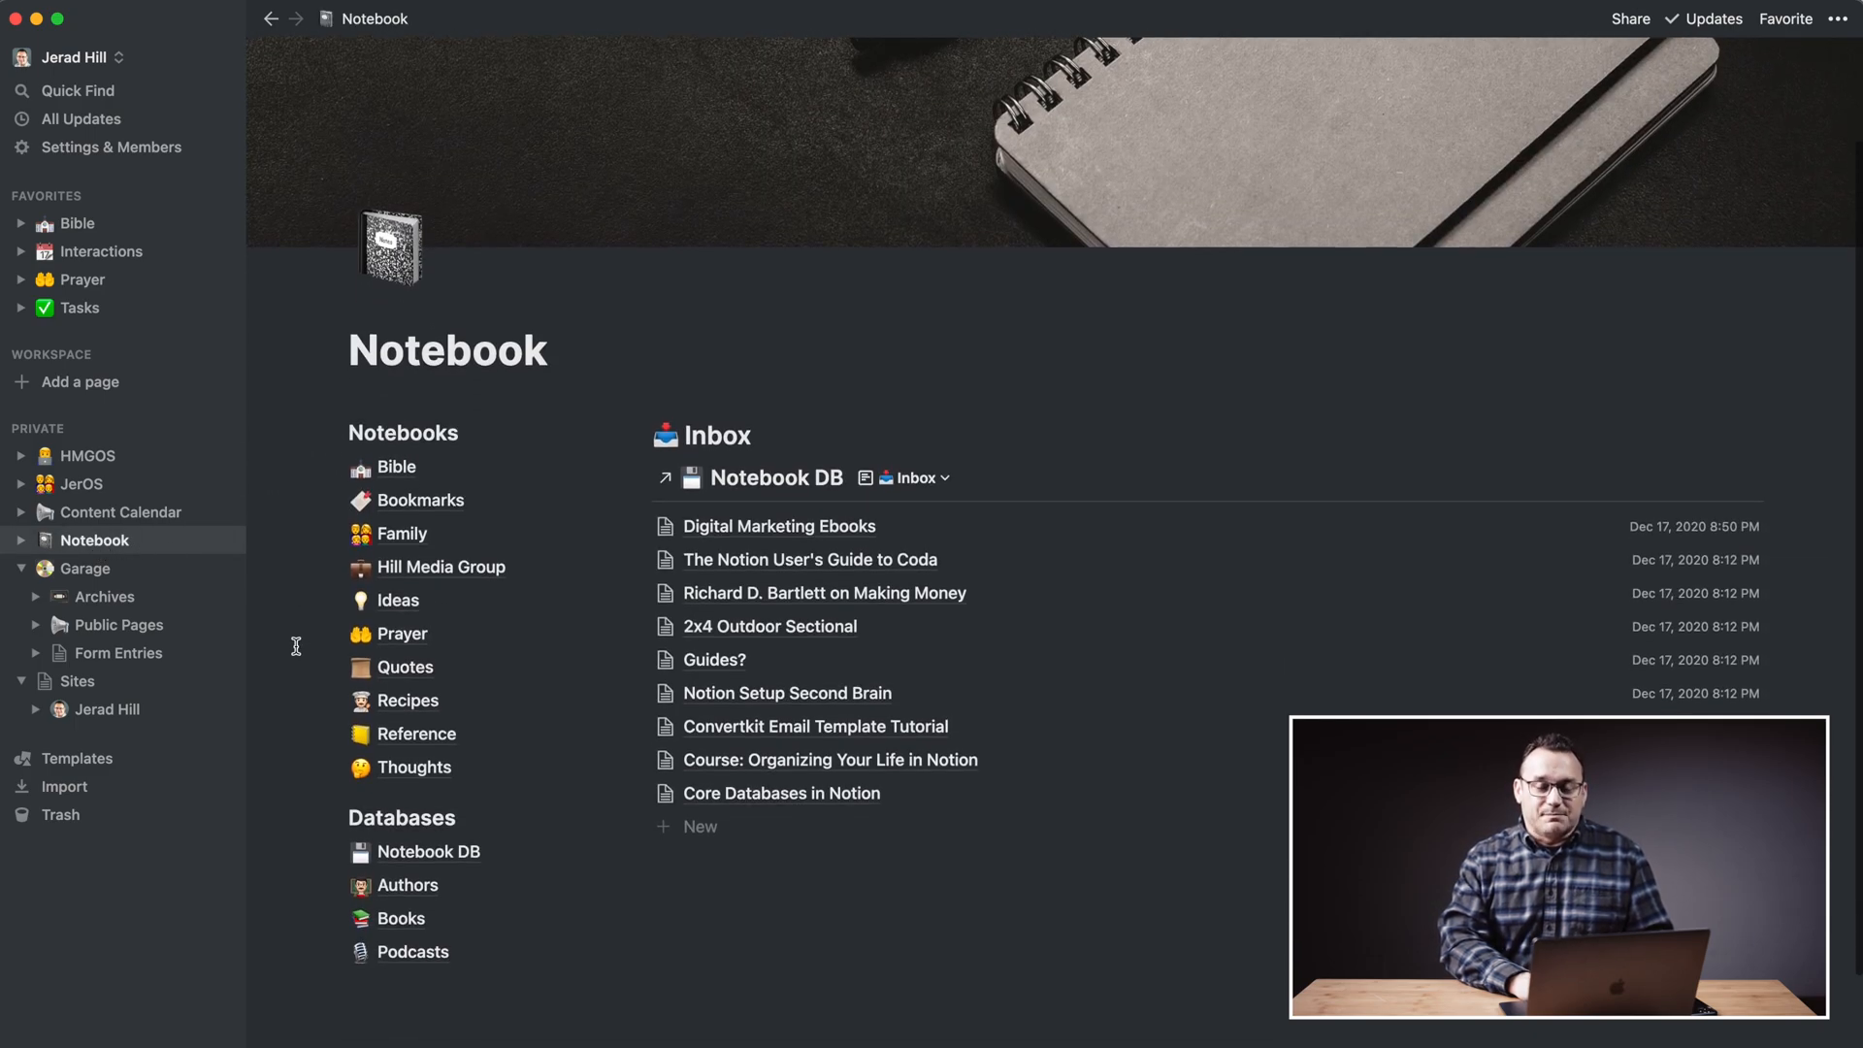
pyautogui.scroll(3, 296, 647)
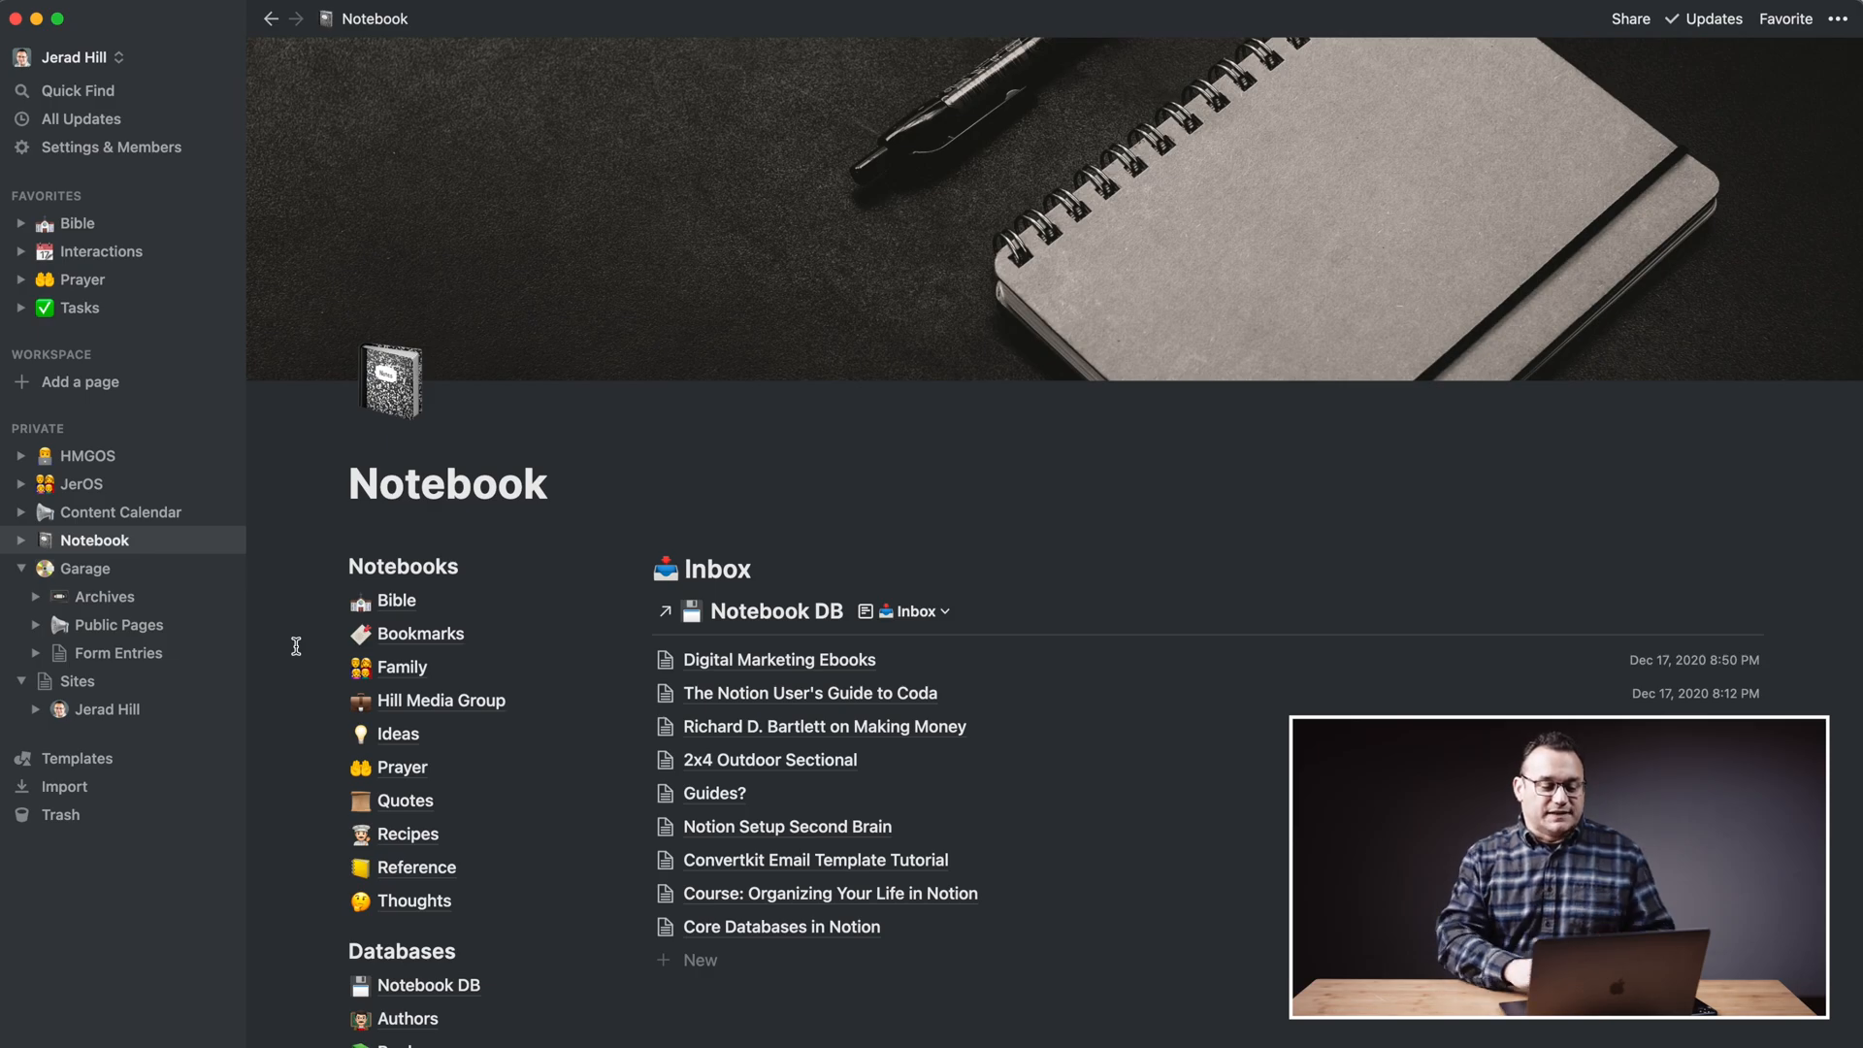
pyautogui.moveTo(437, 668)
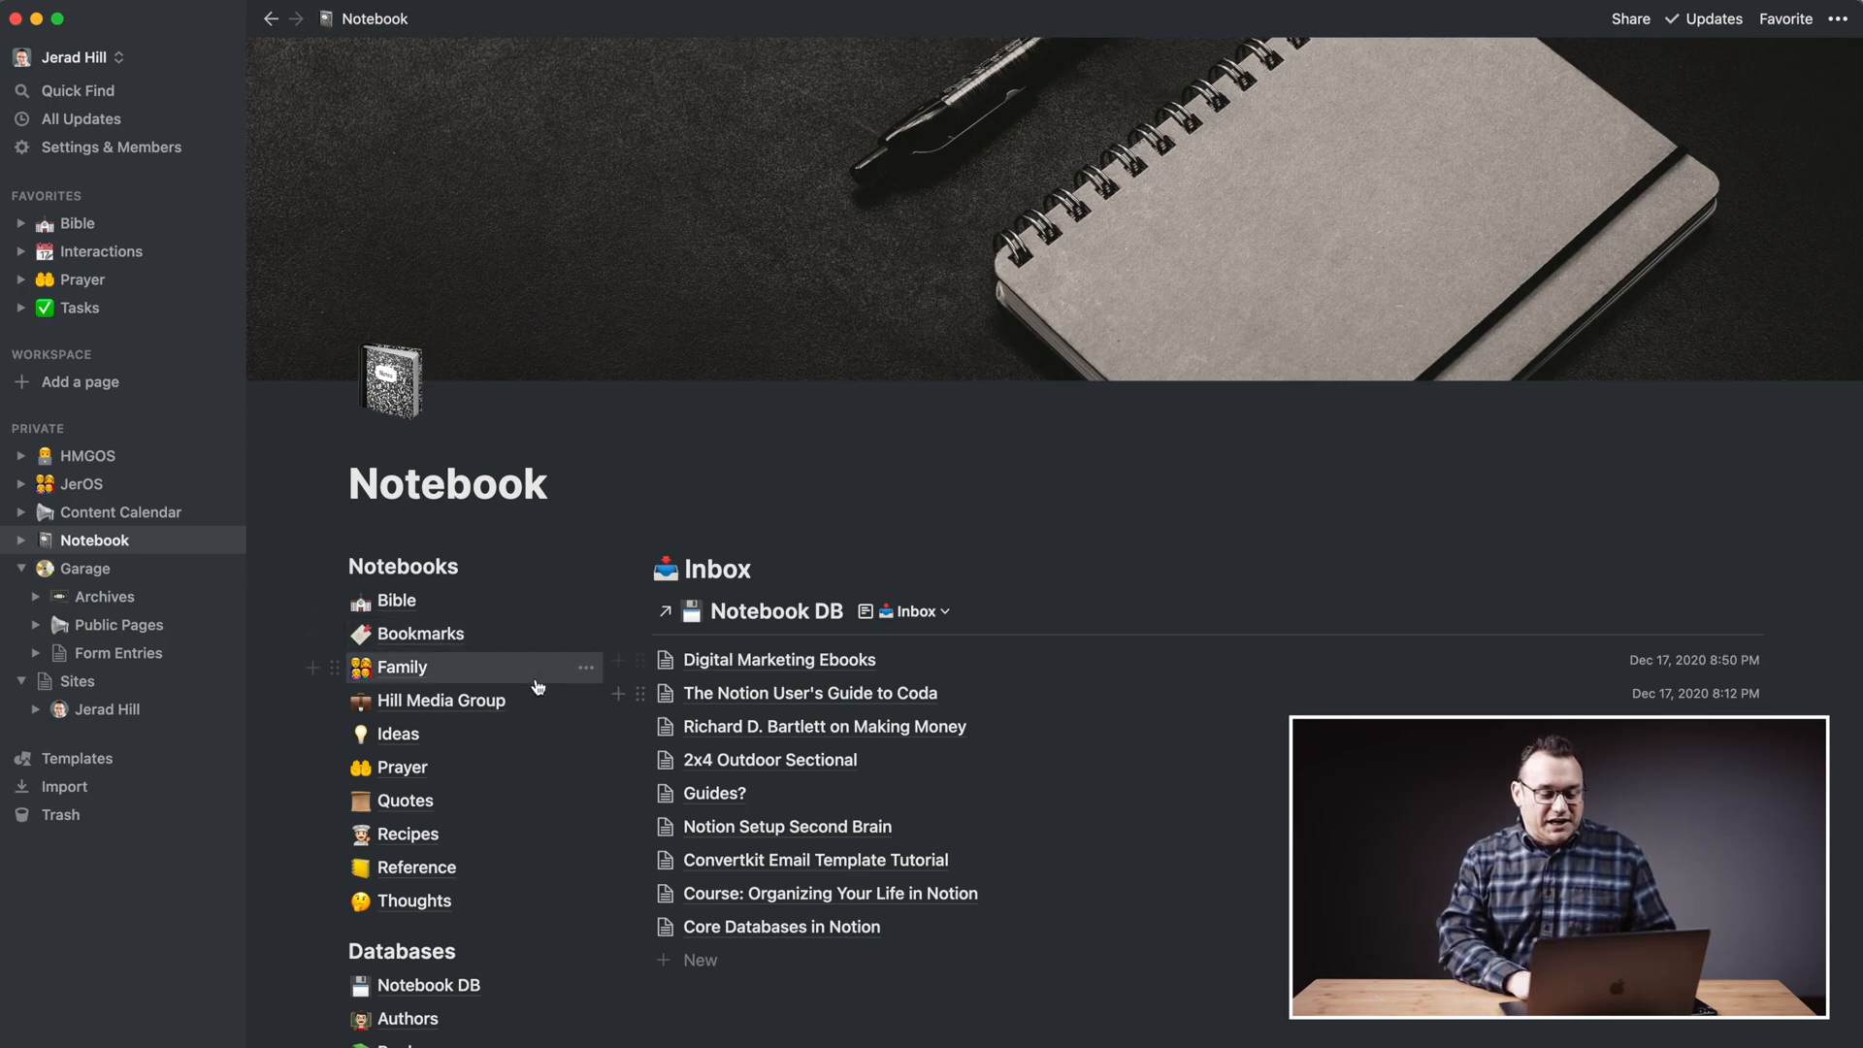
pyautogui.scroll(-3, 537, 685)
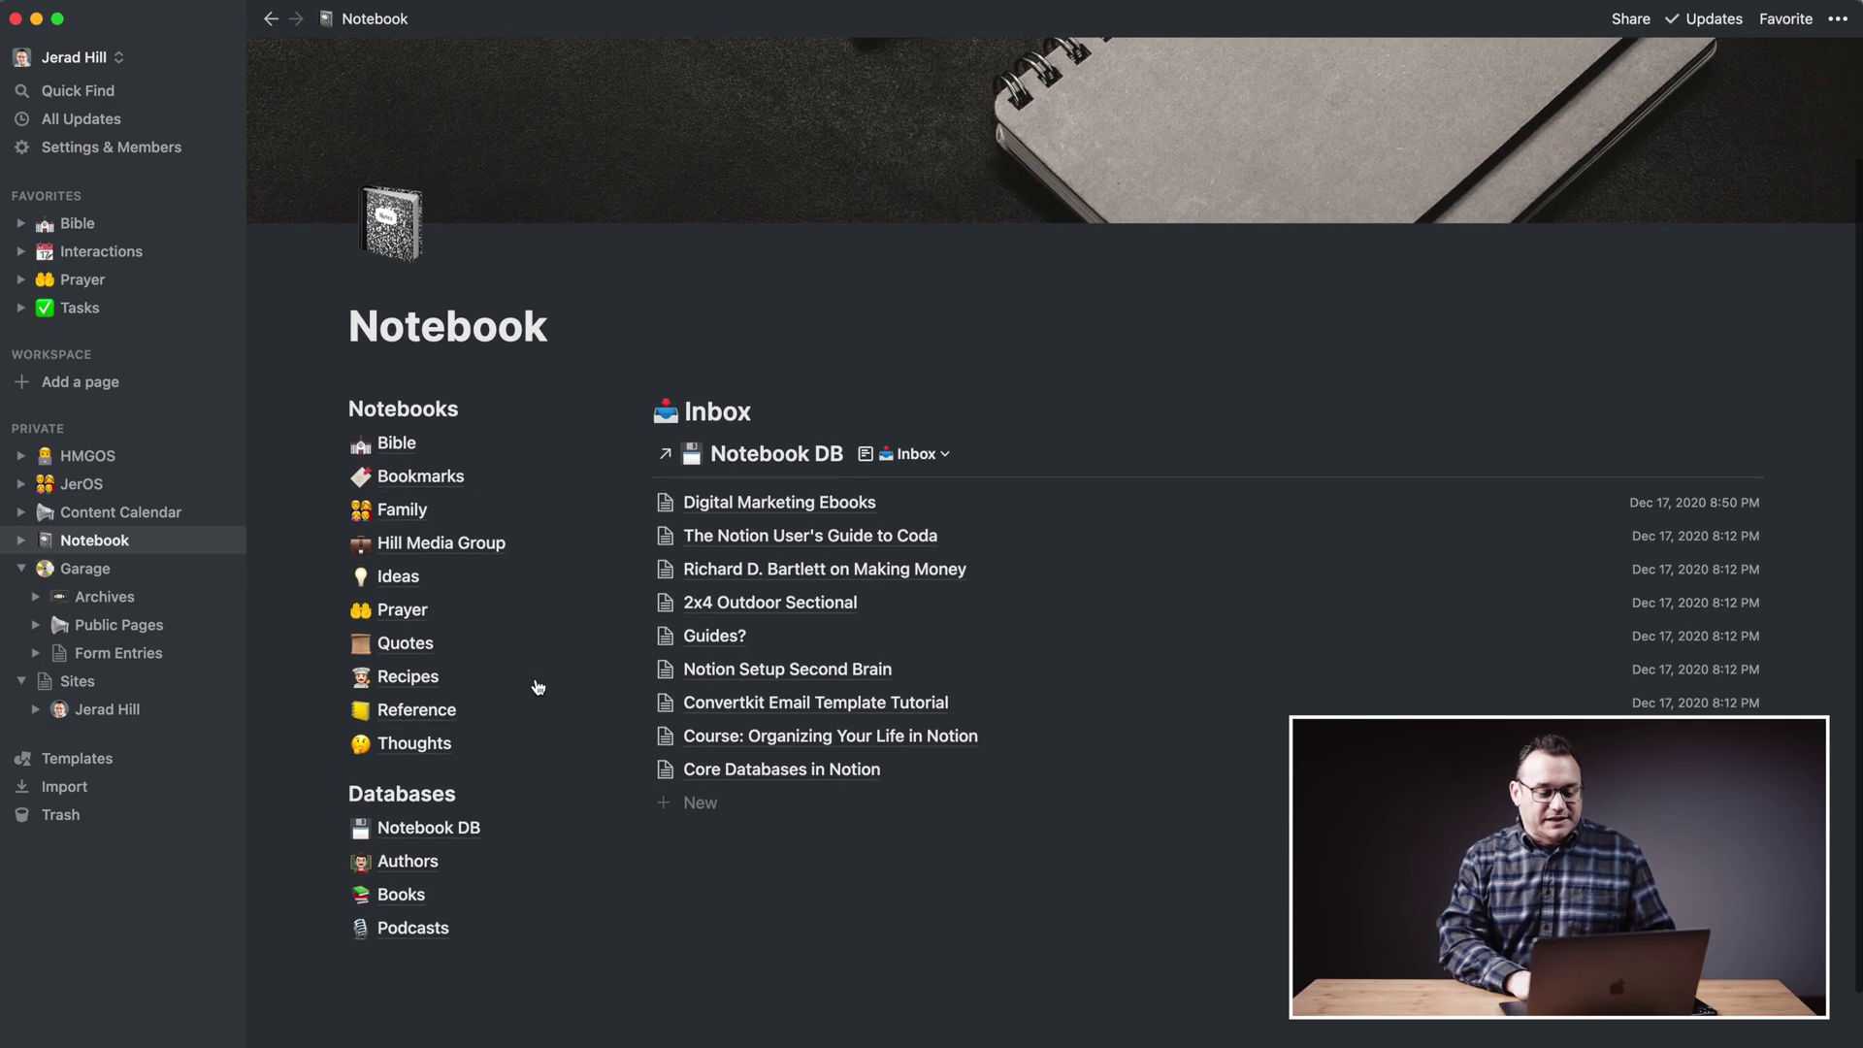
pyautogui.click(421, 827)
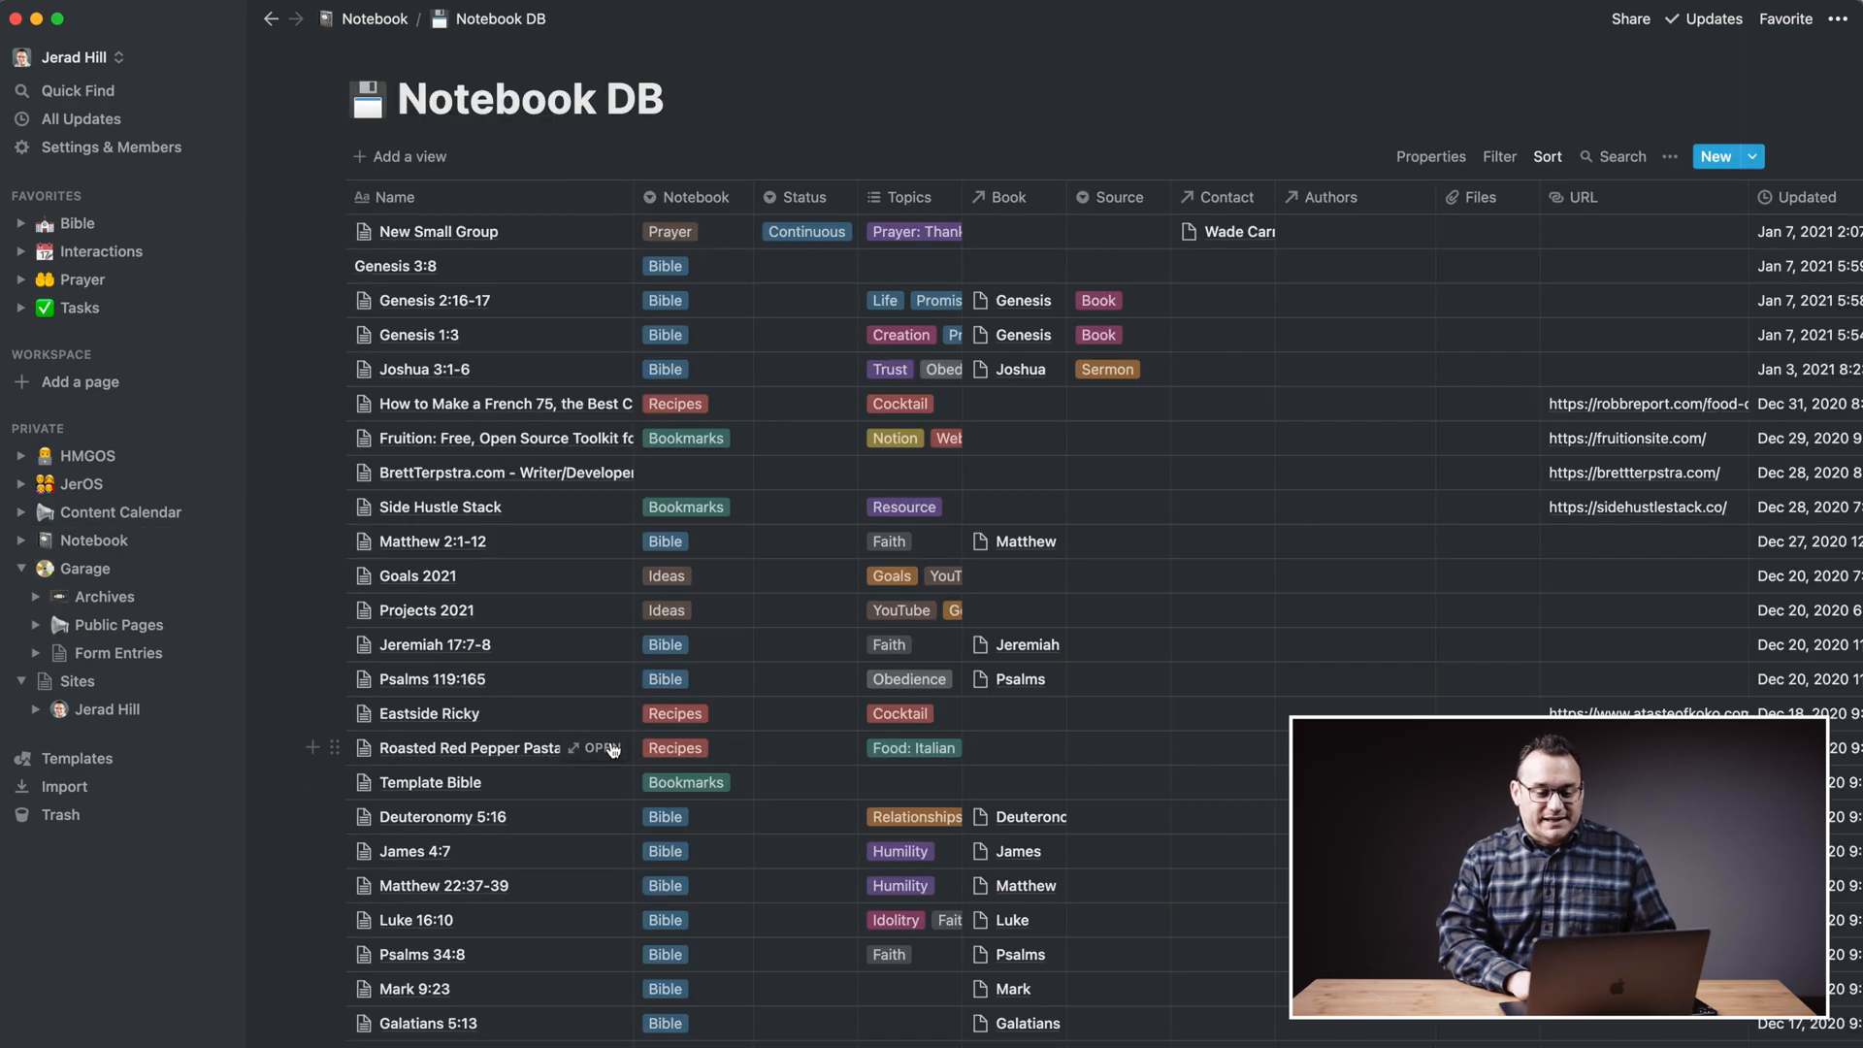
pyautogui.scroll(-1, 630, 745)
pyautogui.scroll(-10, 630, 743)
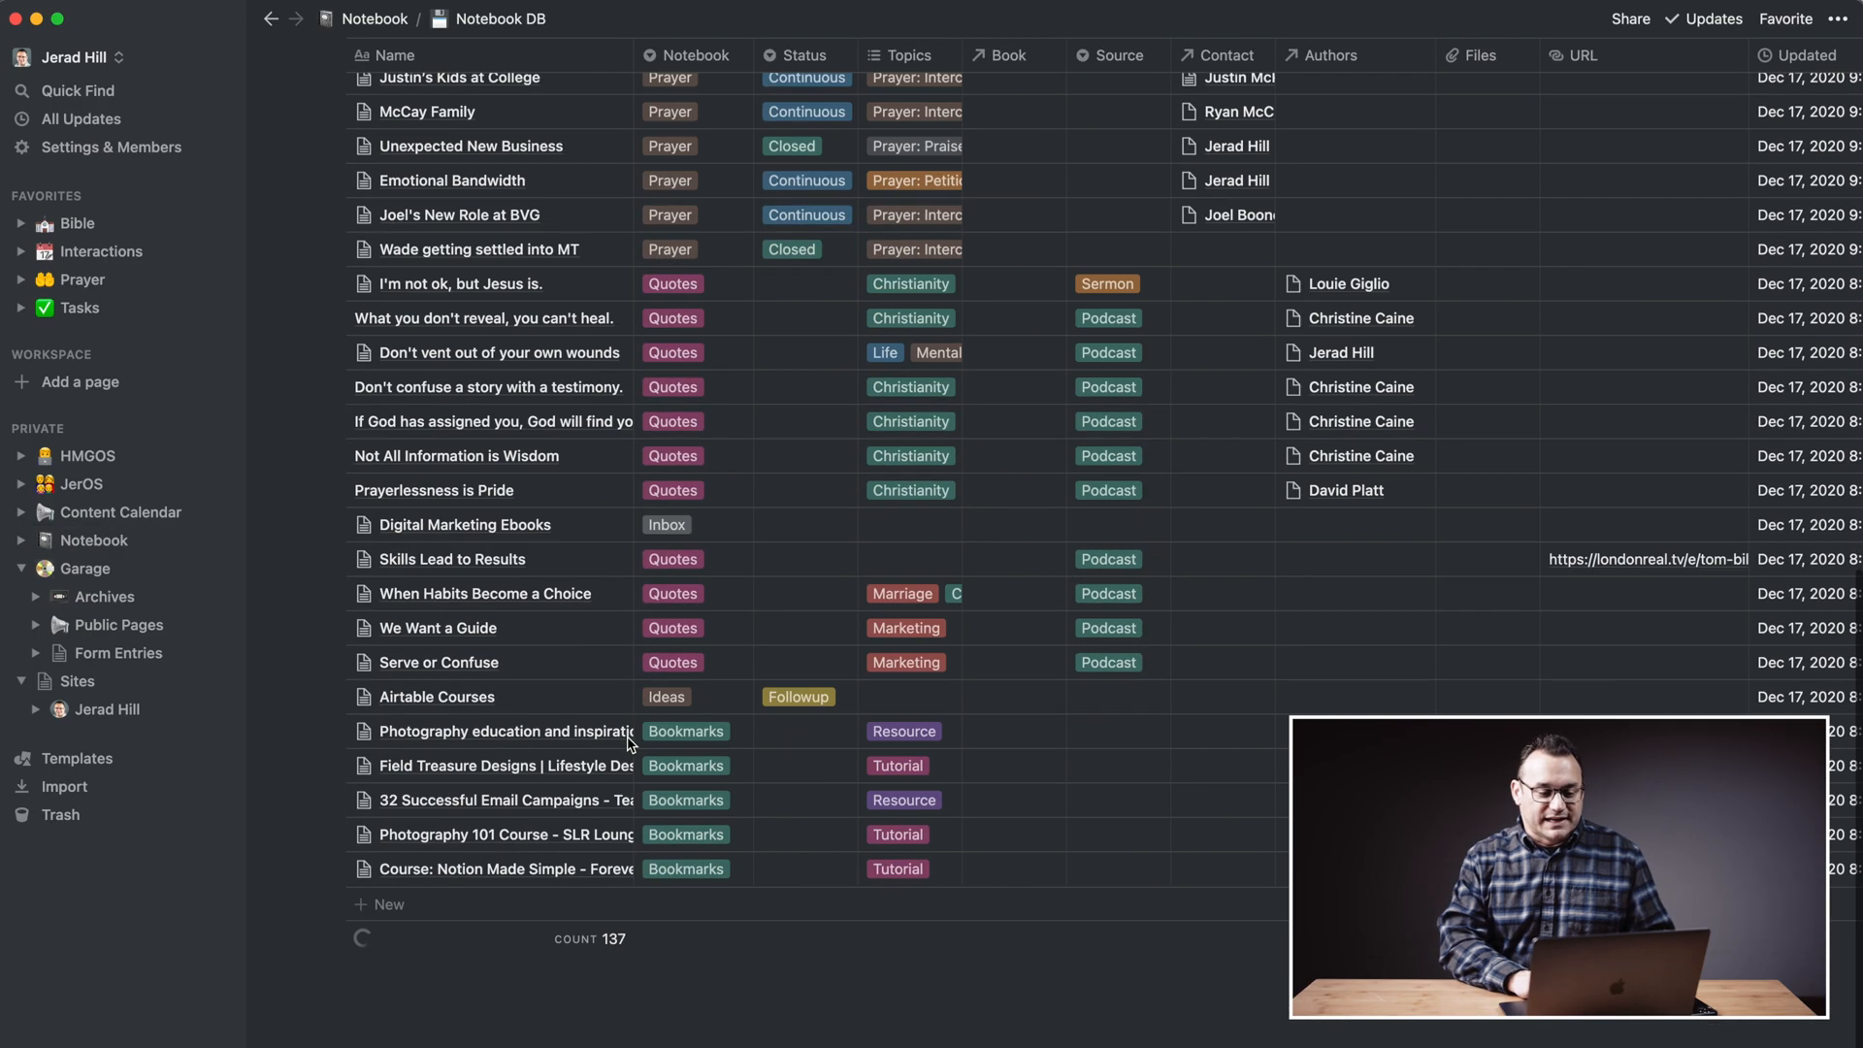
pyautogui.scroll(6, 629, 744)
pyautogui.scroll(10, 630, 745)
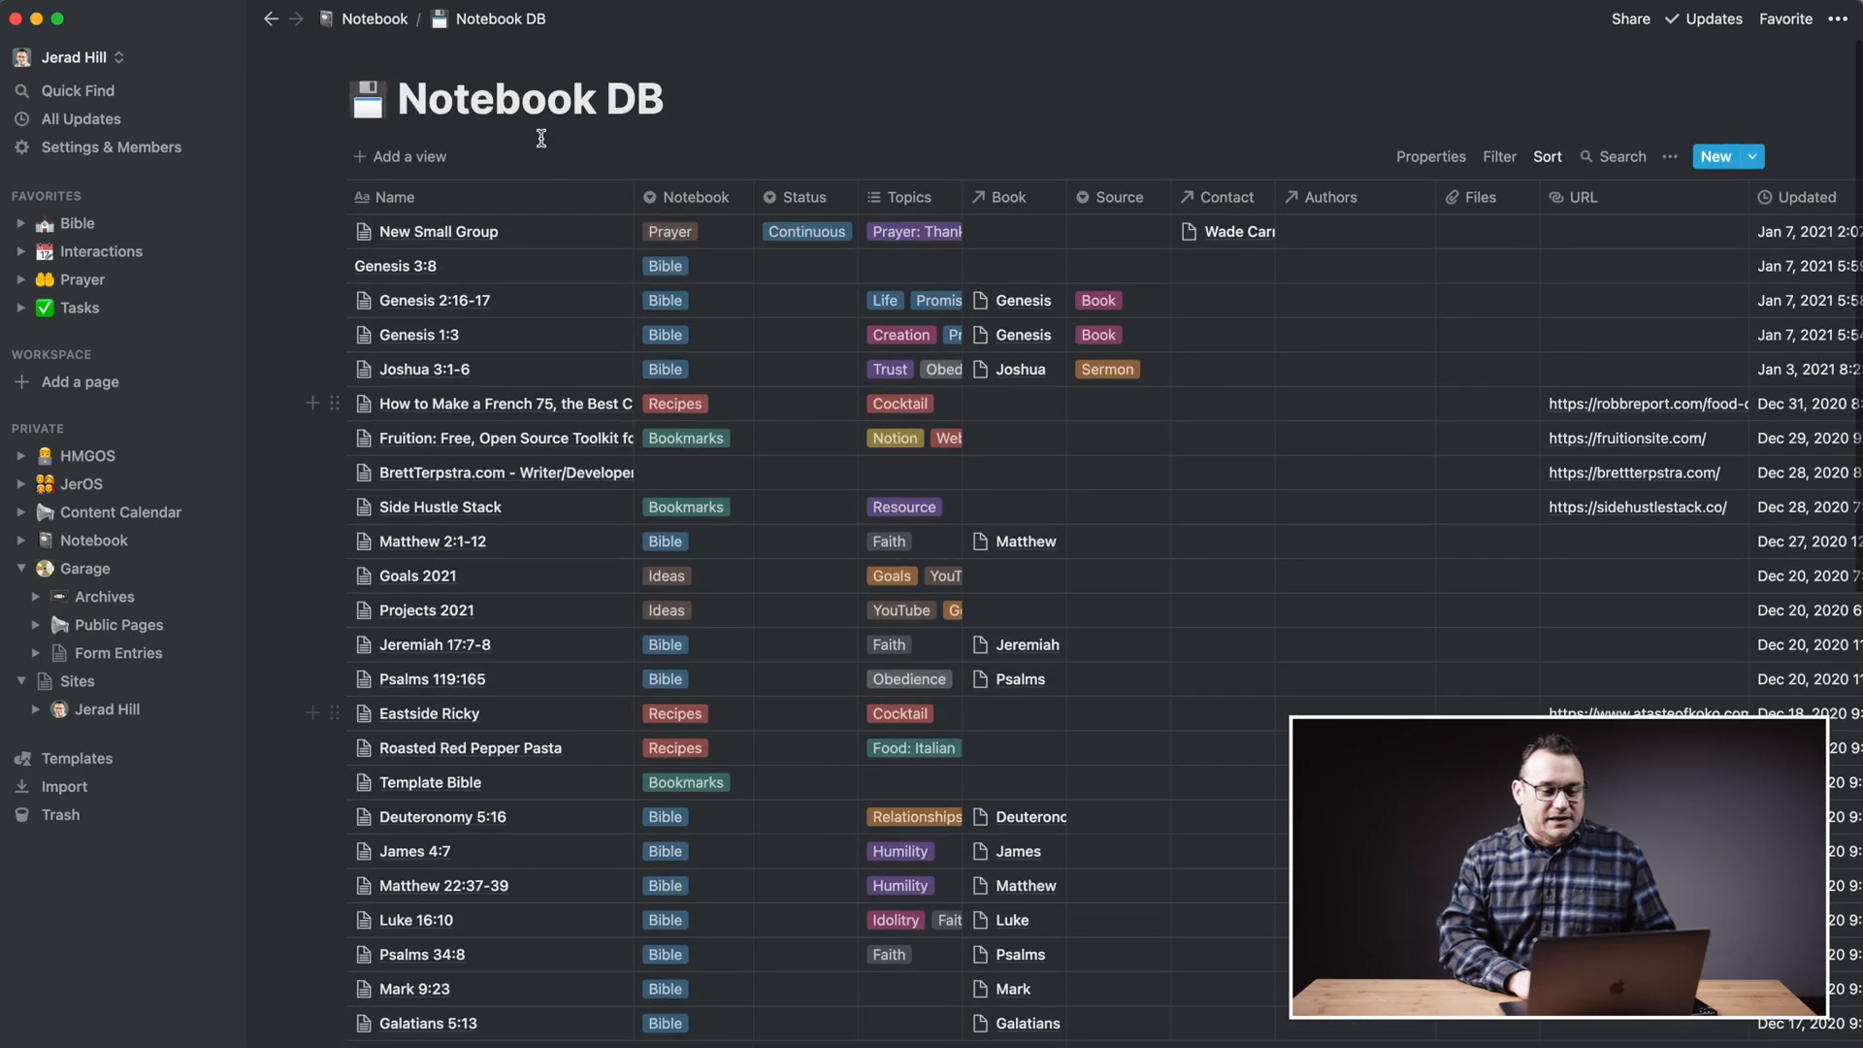
pyautogui.click(375, 19)
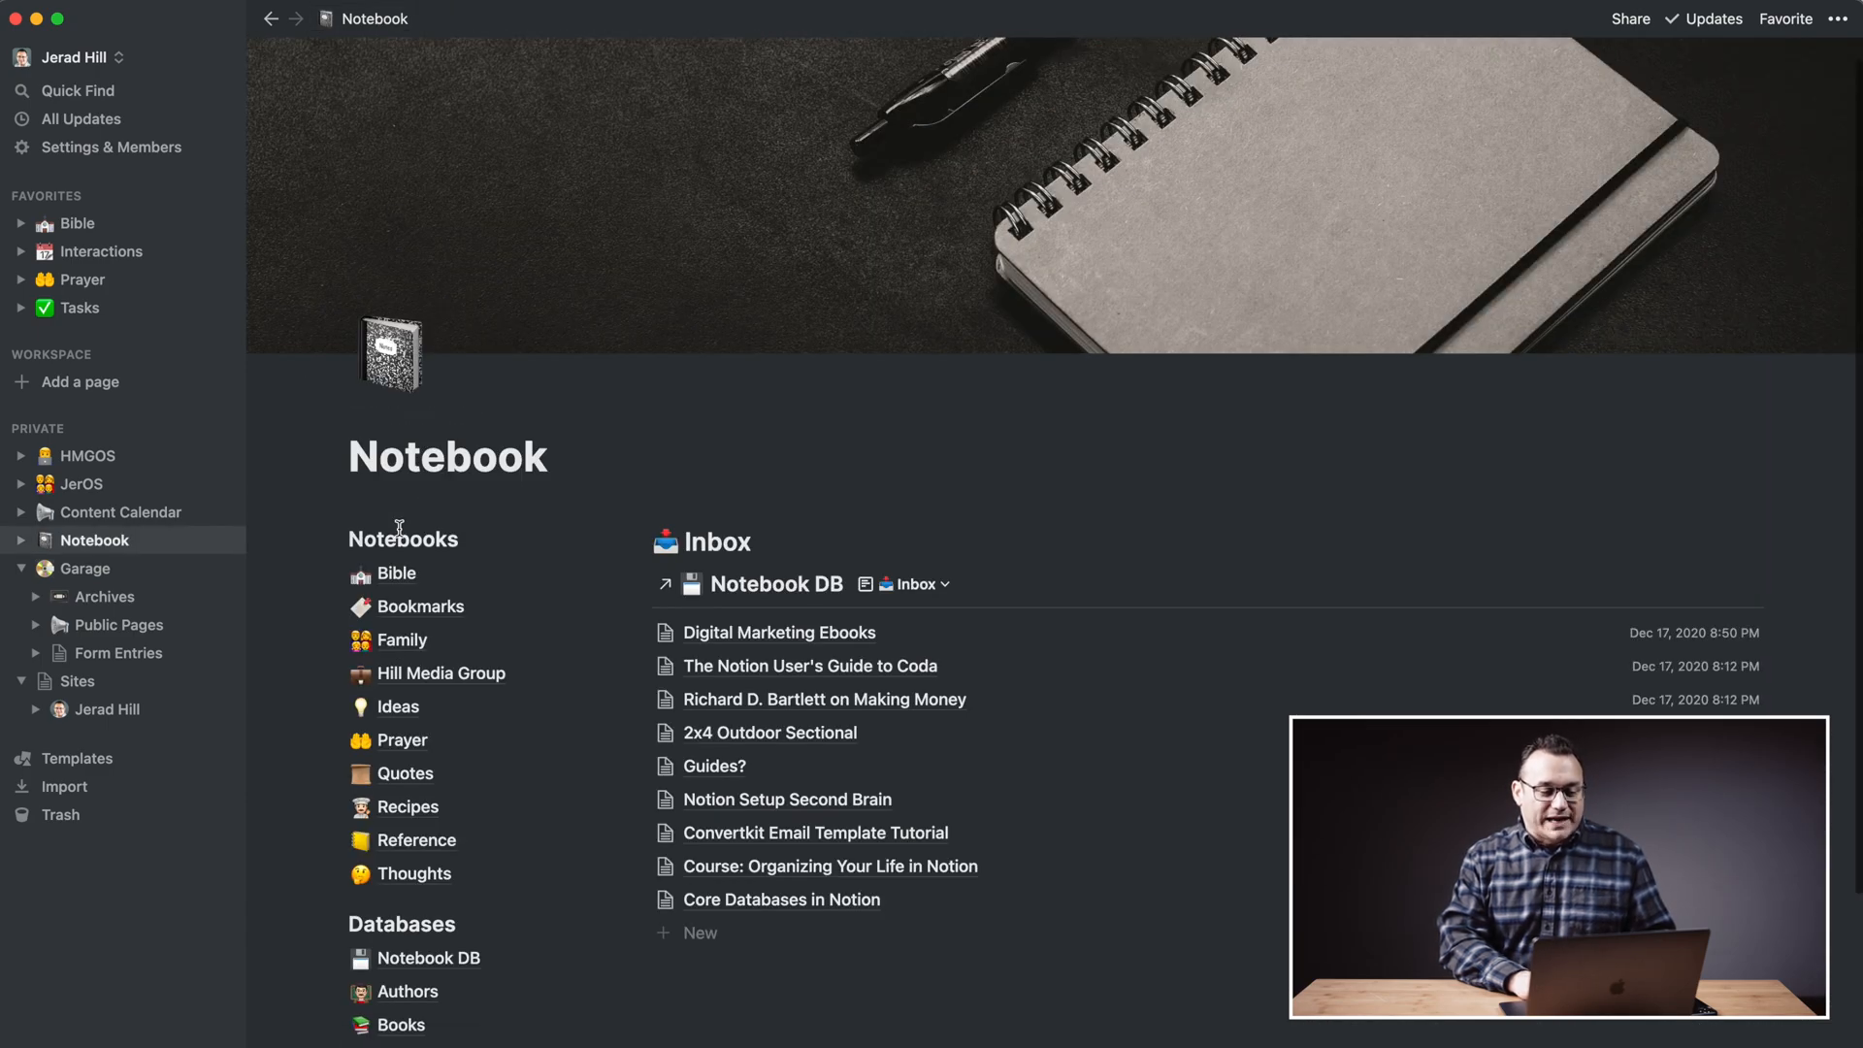
pyautogui.scroll(-2, 394, 480)
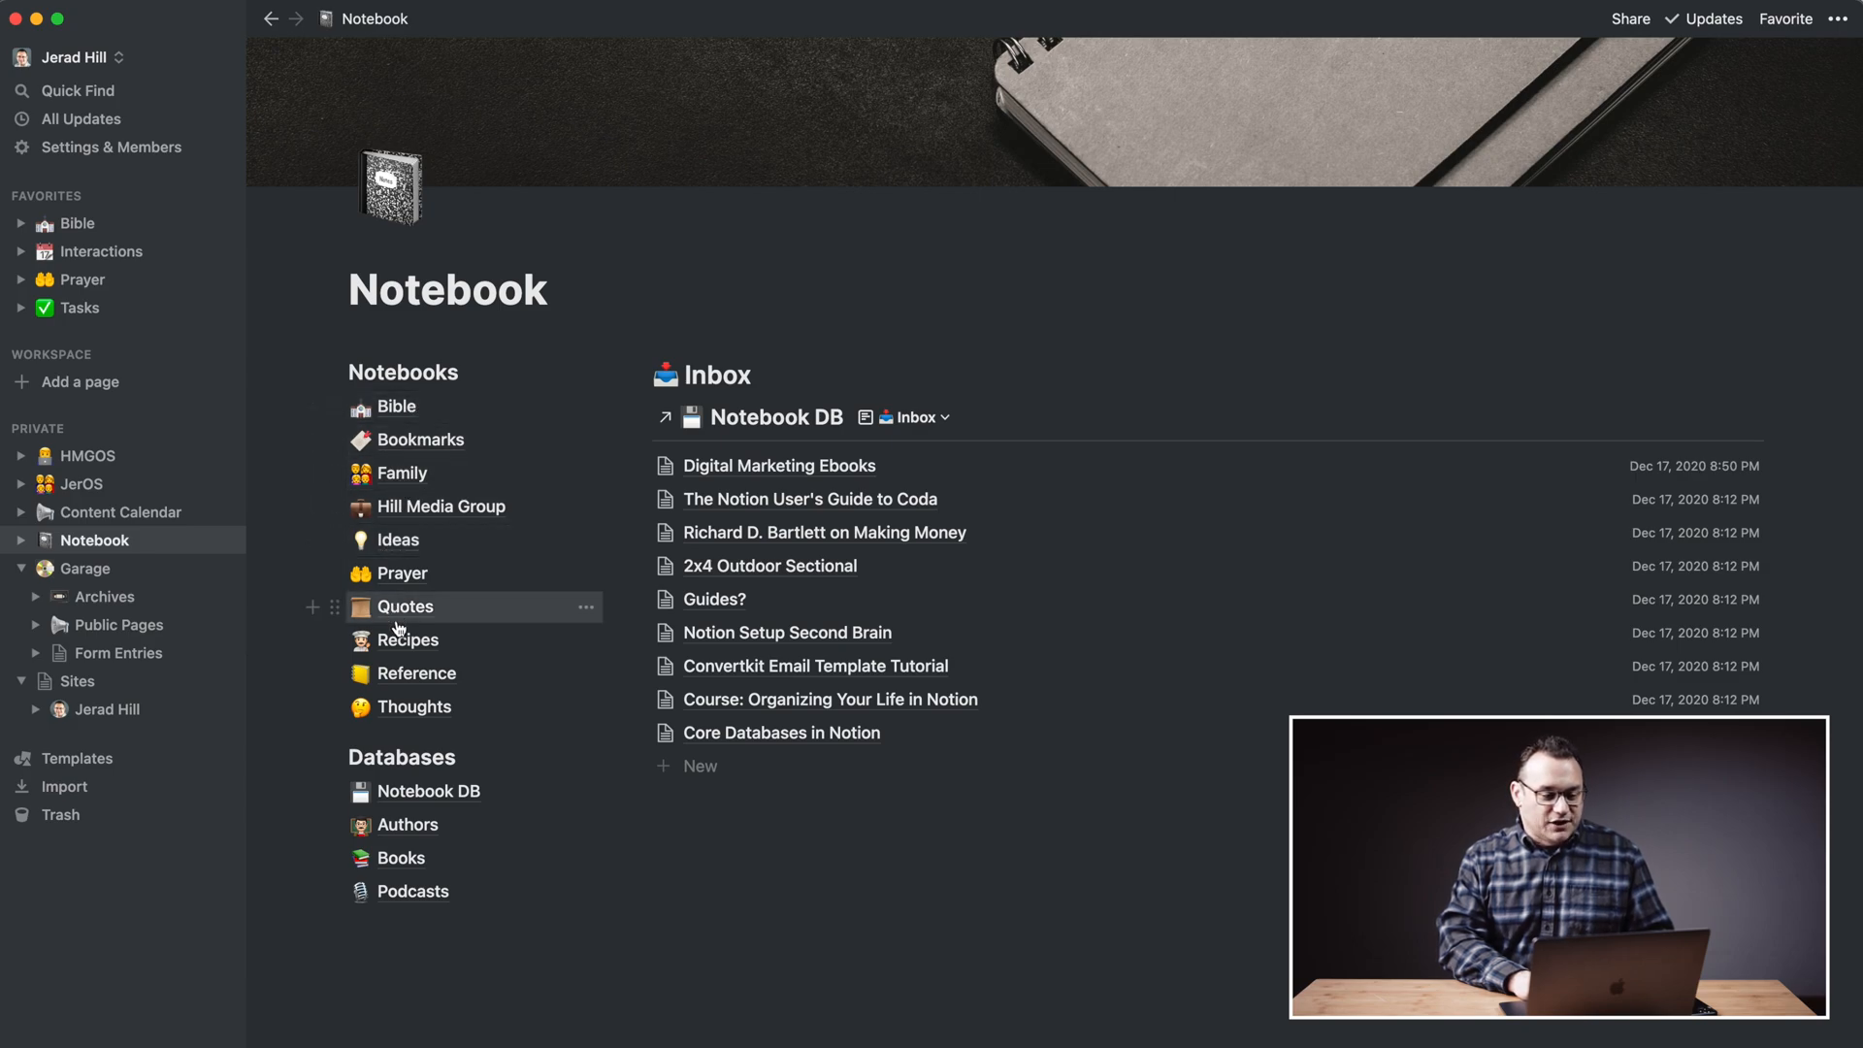
pyautogui.click(412, 444)
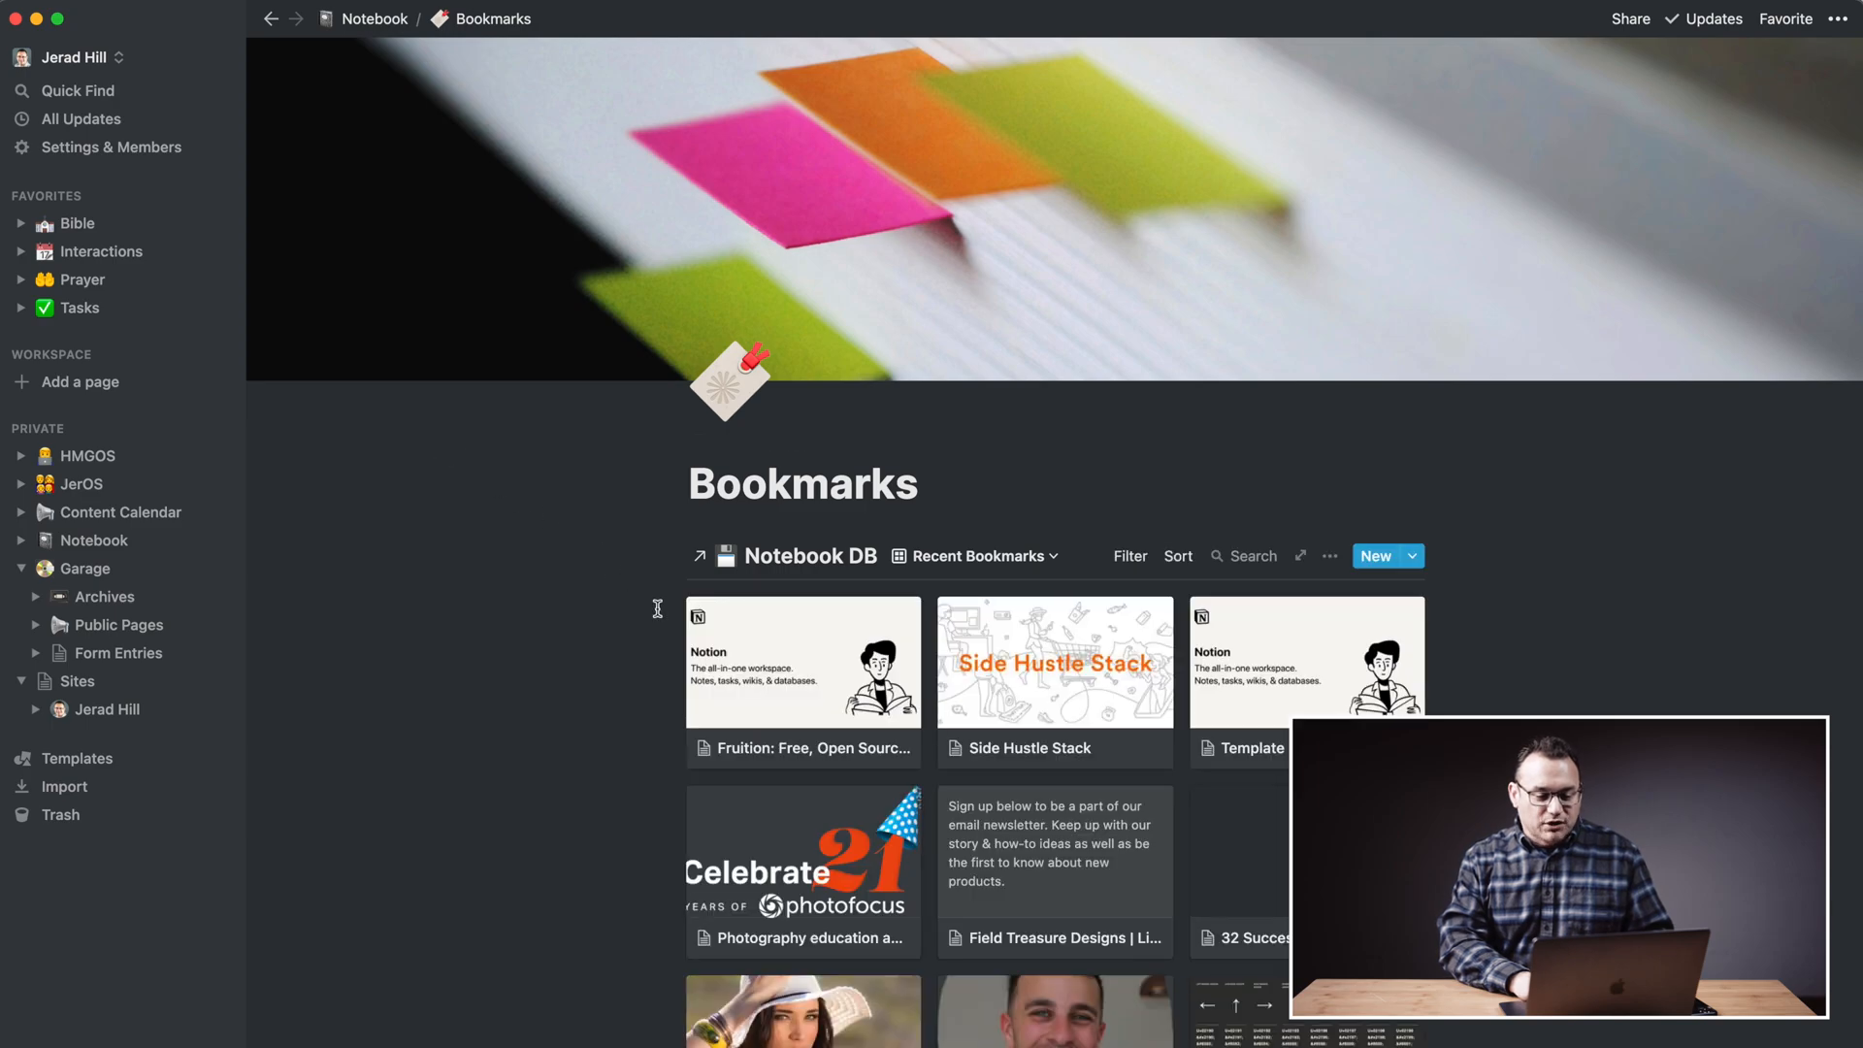
pyautogui.scroll(-5, 657, 608)
pyautogui.scroll(-5, 657, 608)
pyautogui.scroll(10, 657, 608)
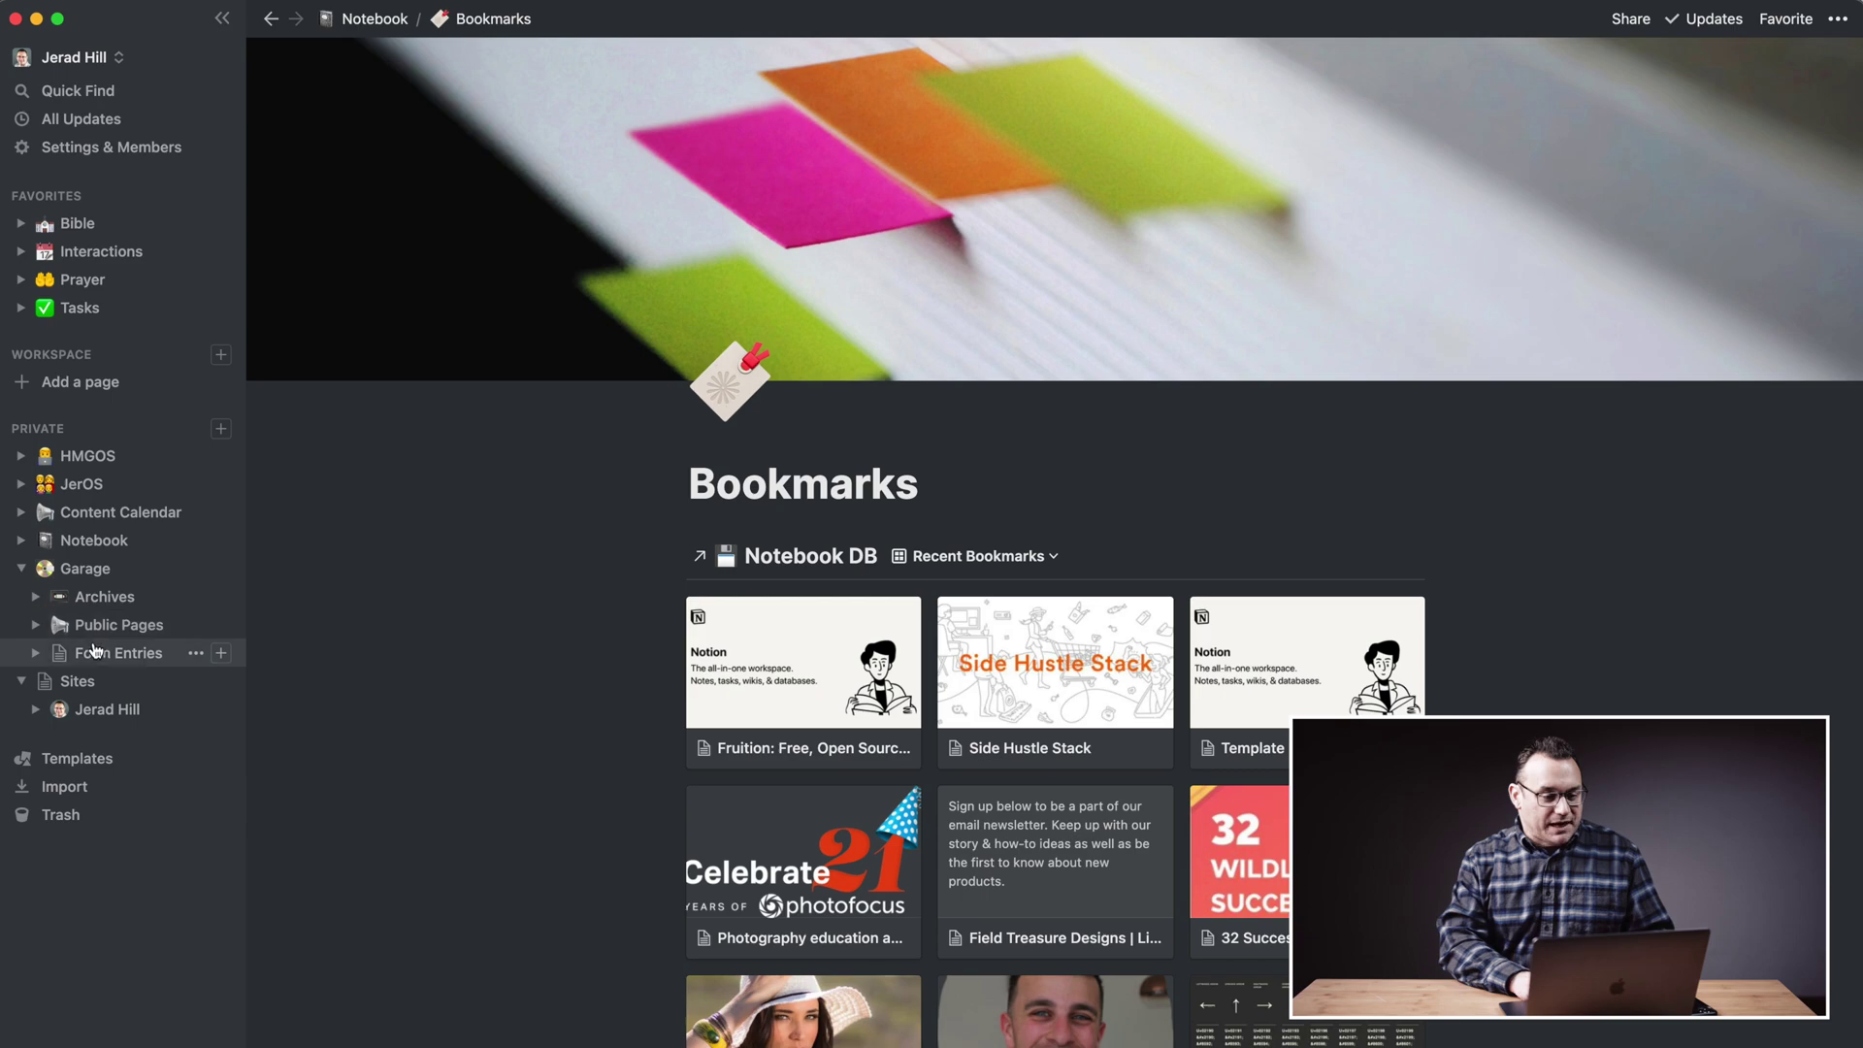
pyautogui.click(373, 20)
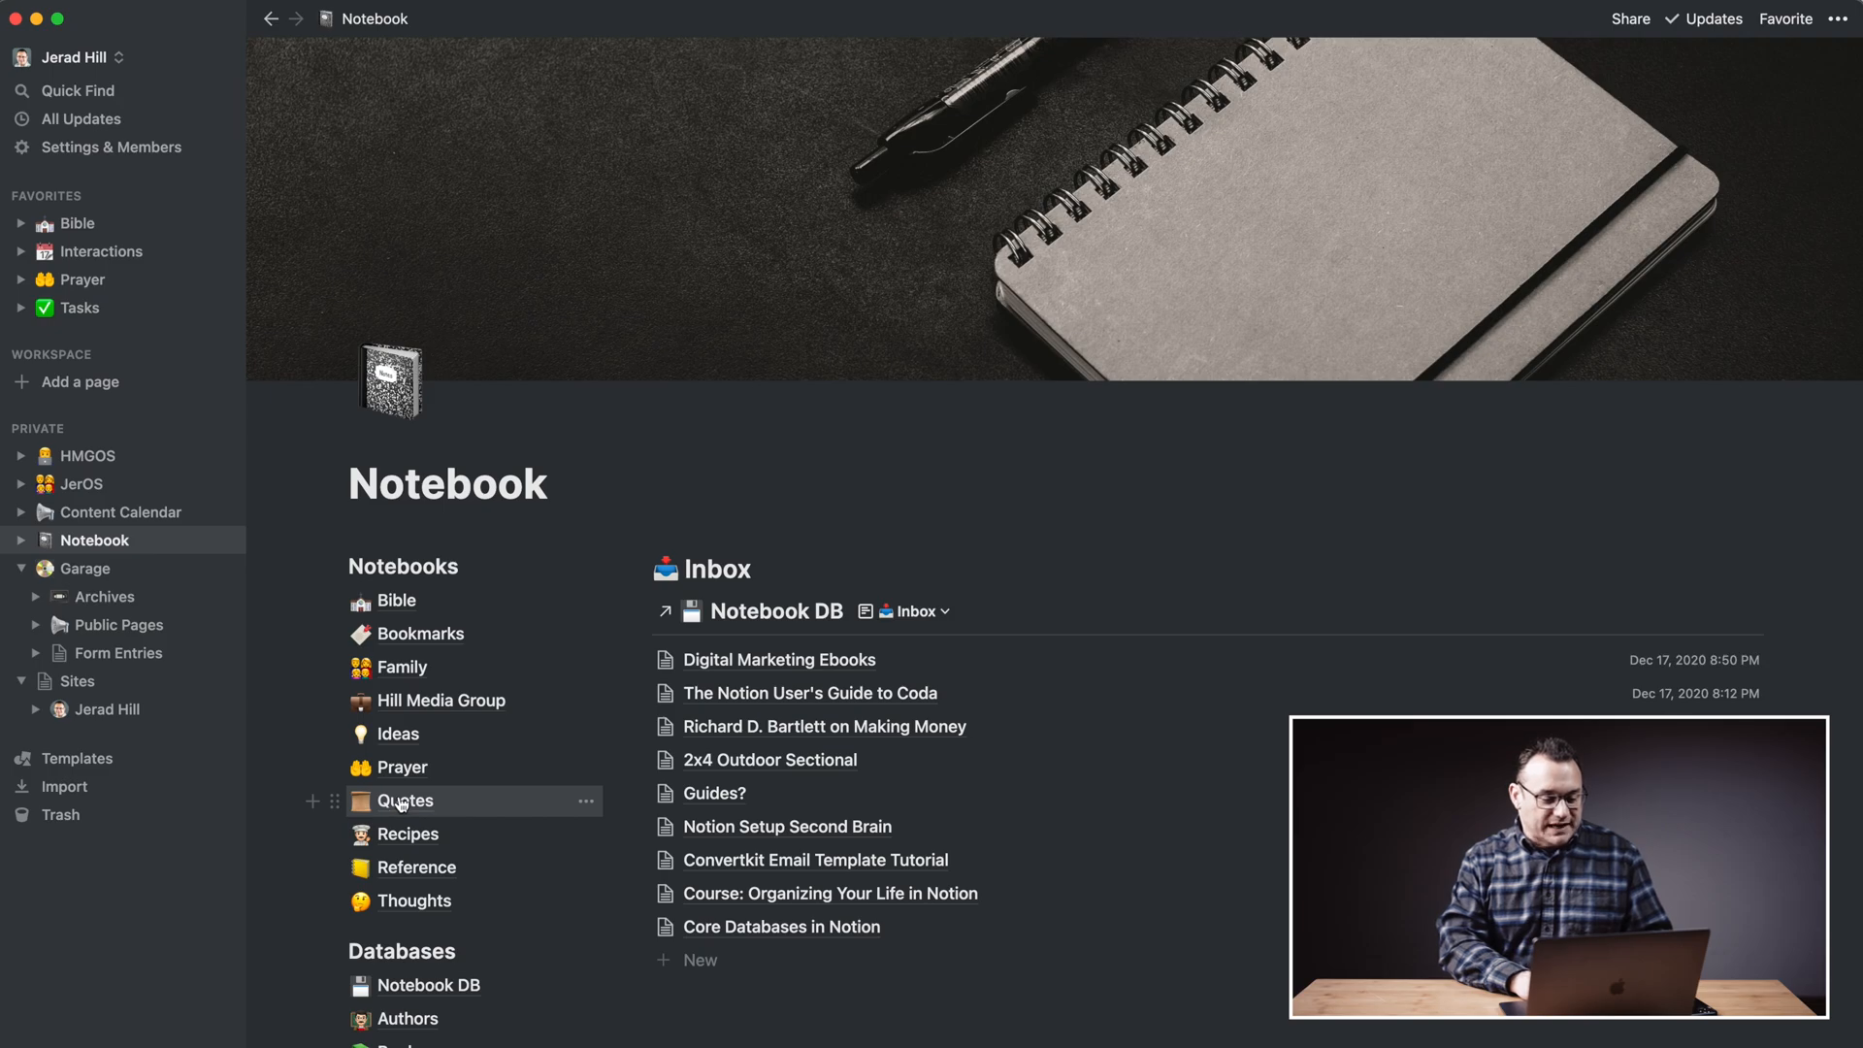
pyautogui.scroll(-3, 402, 804)
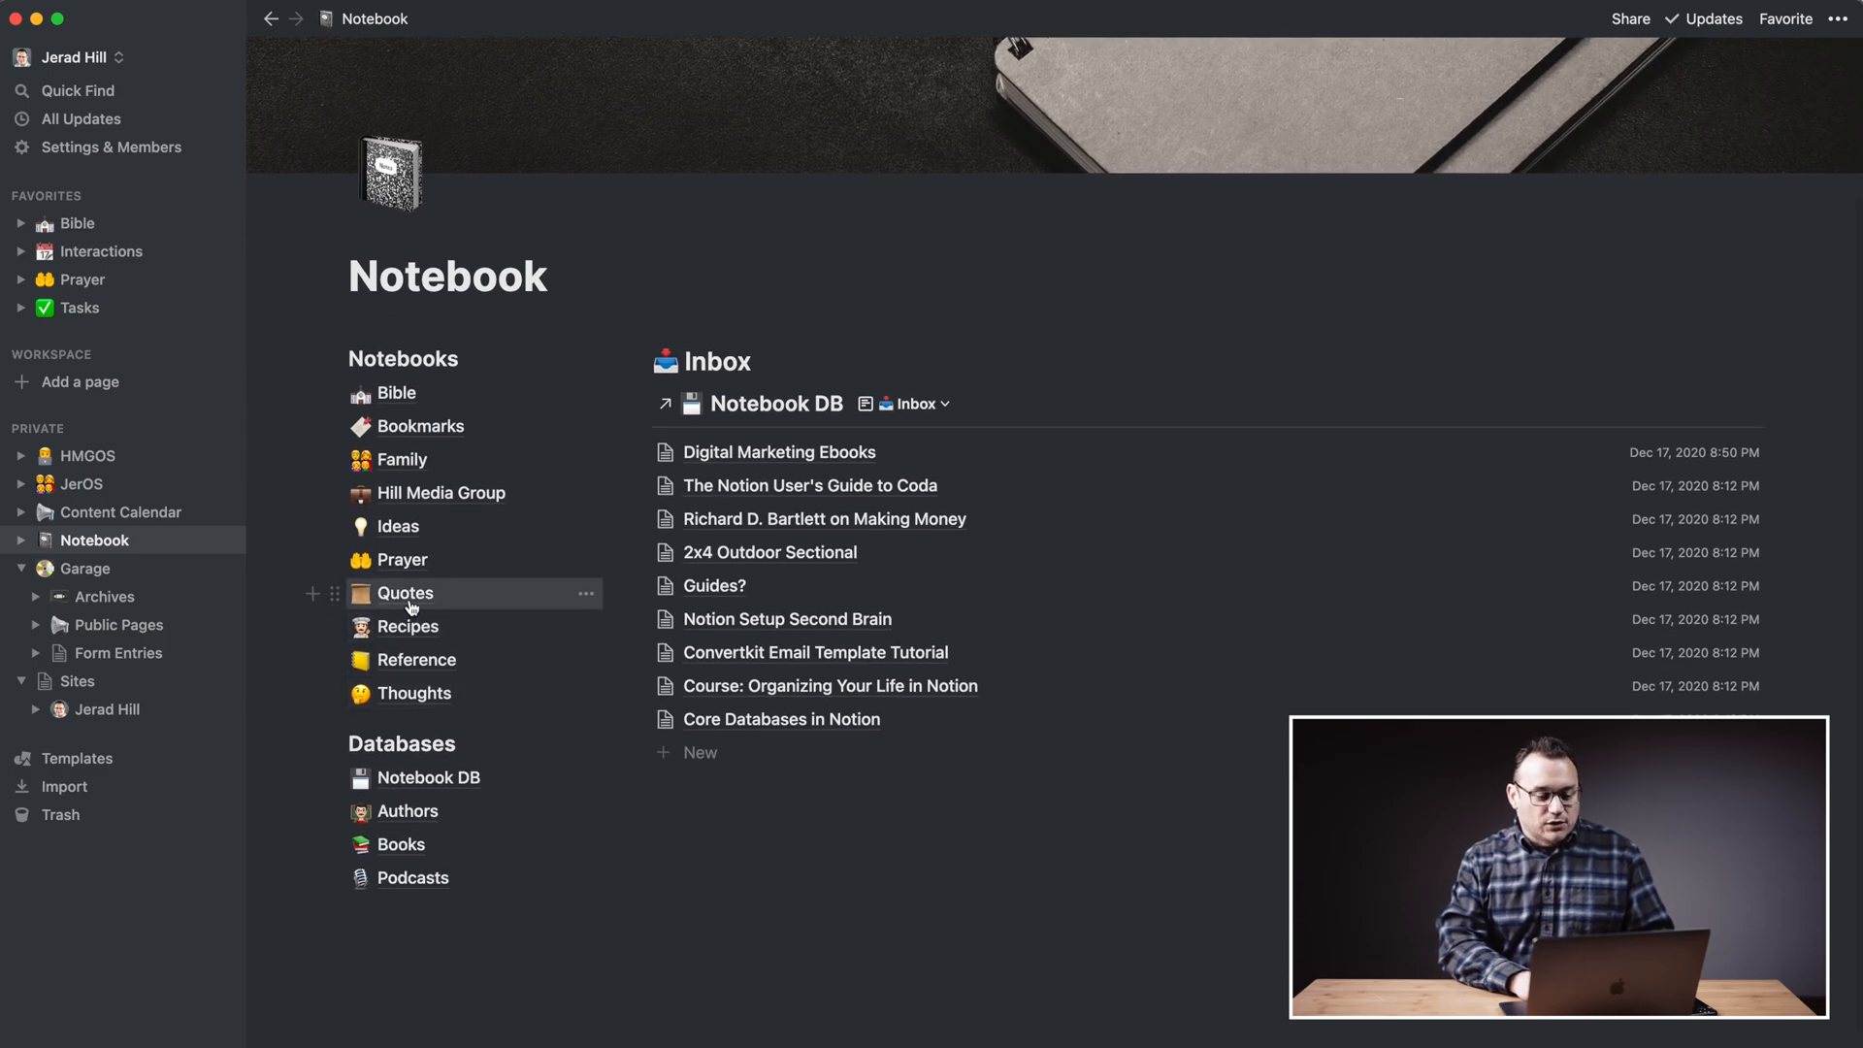
pyautogui.moveTo(415, 878)
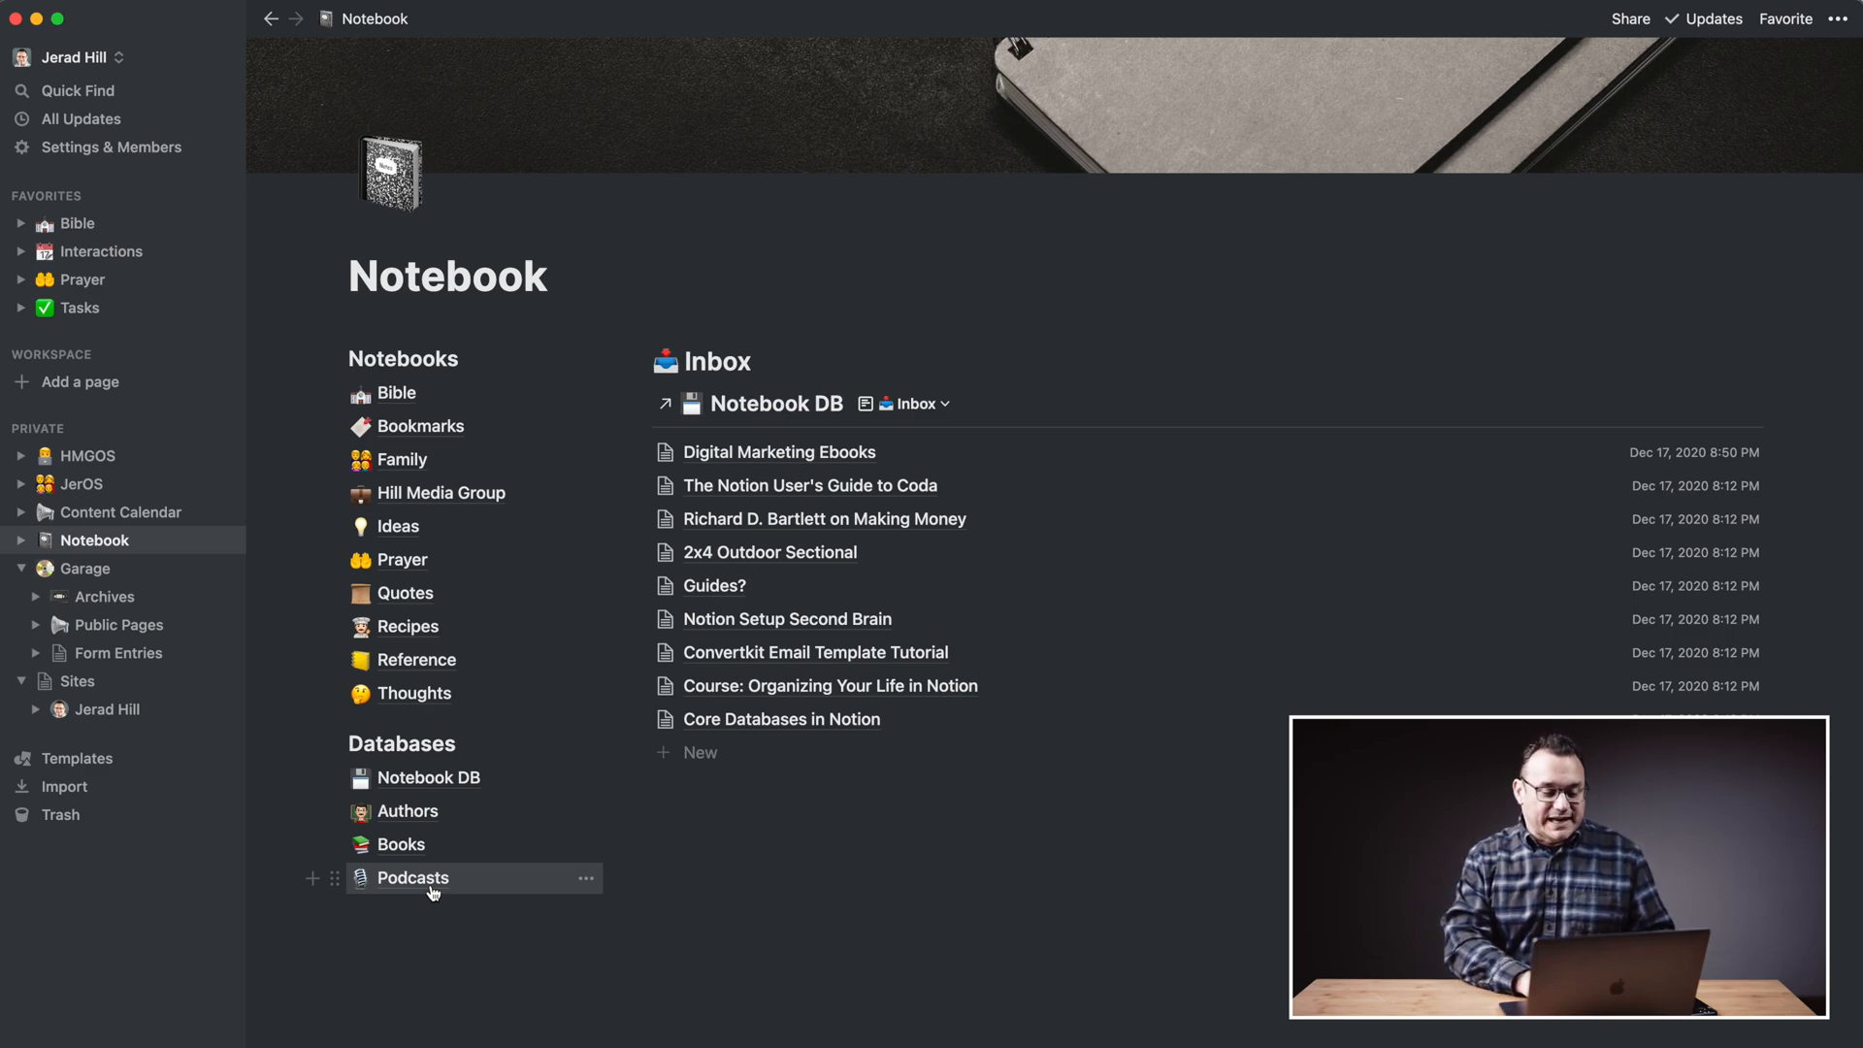
pyautogui.click(431, 883)
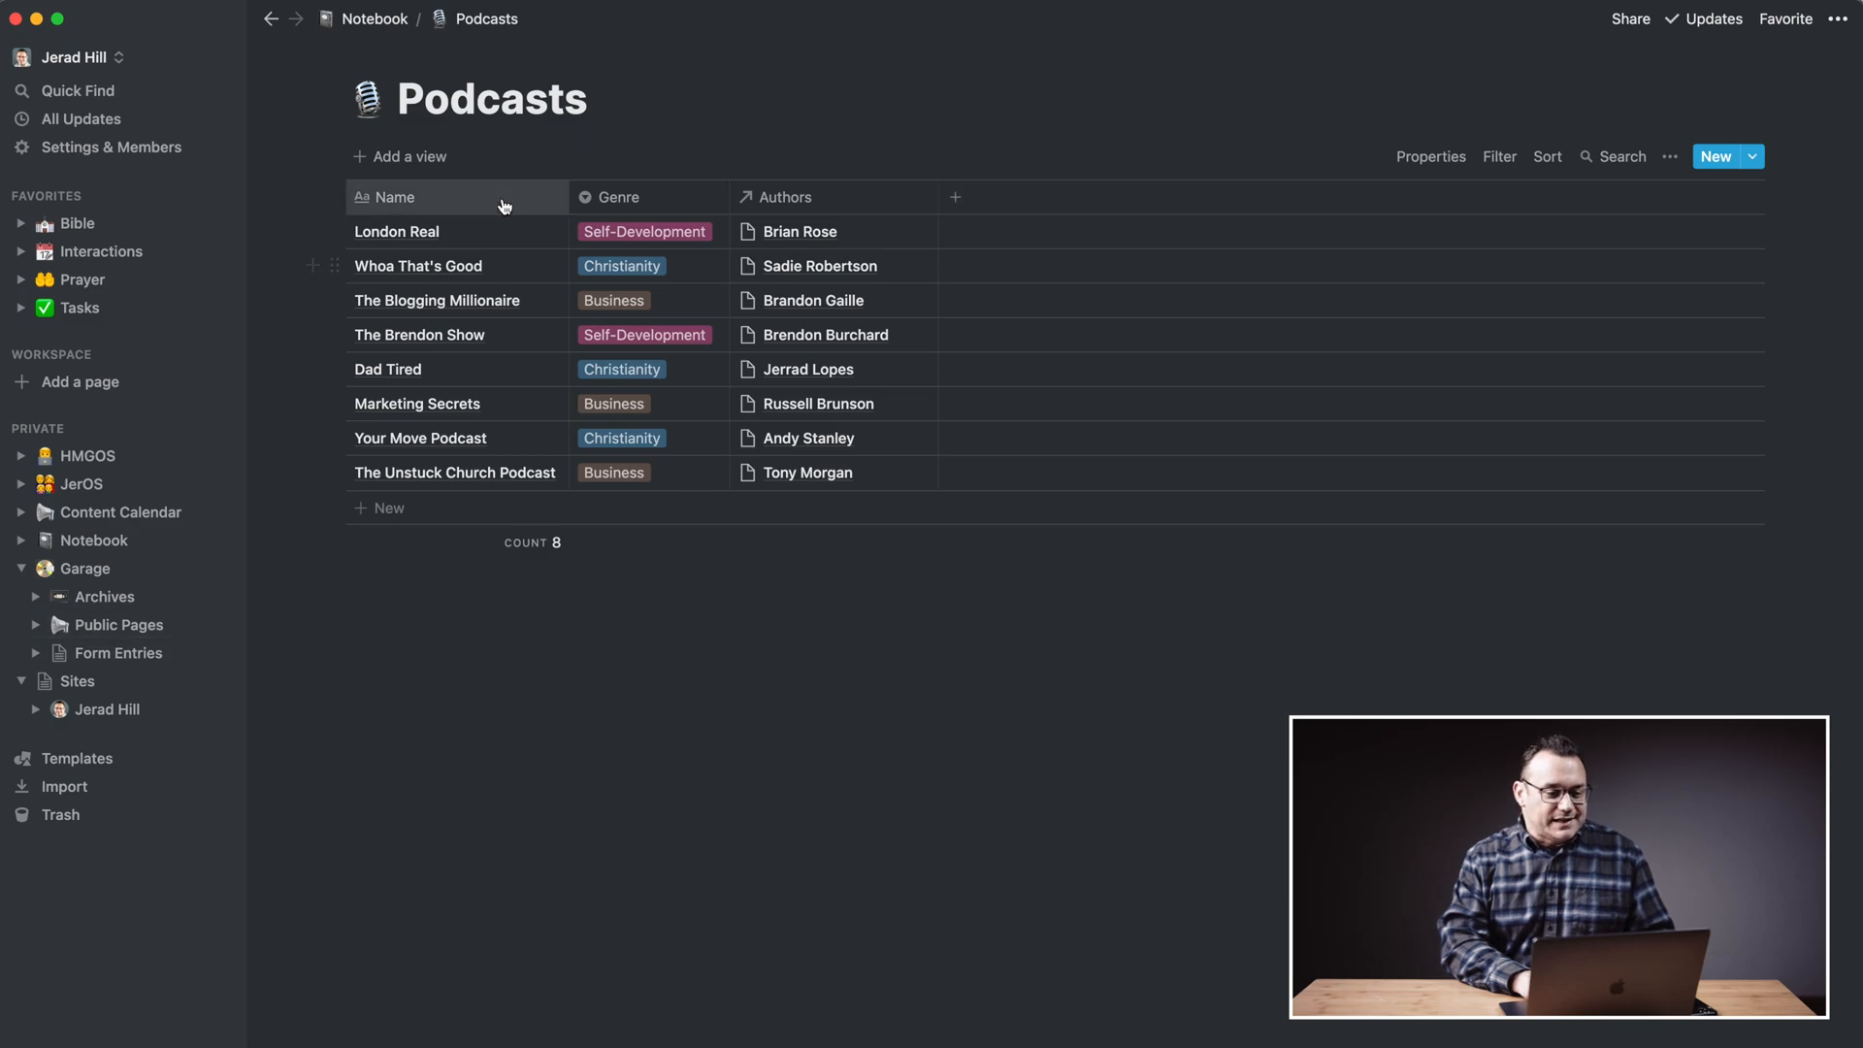
pyautogui.click(375, 20)
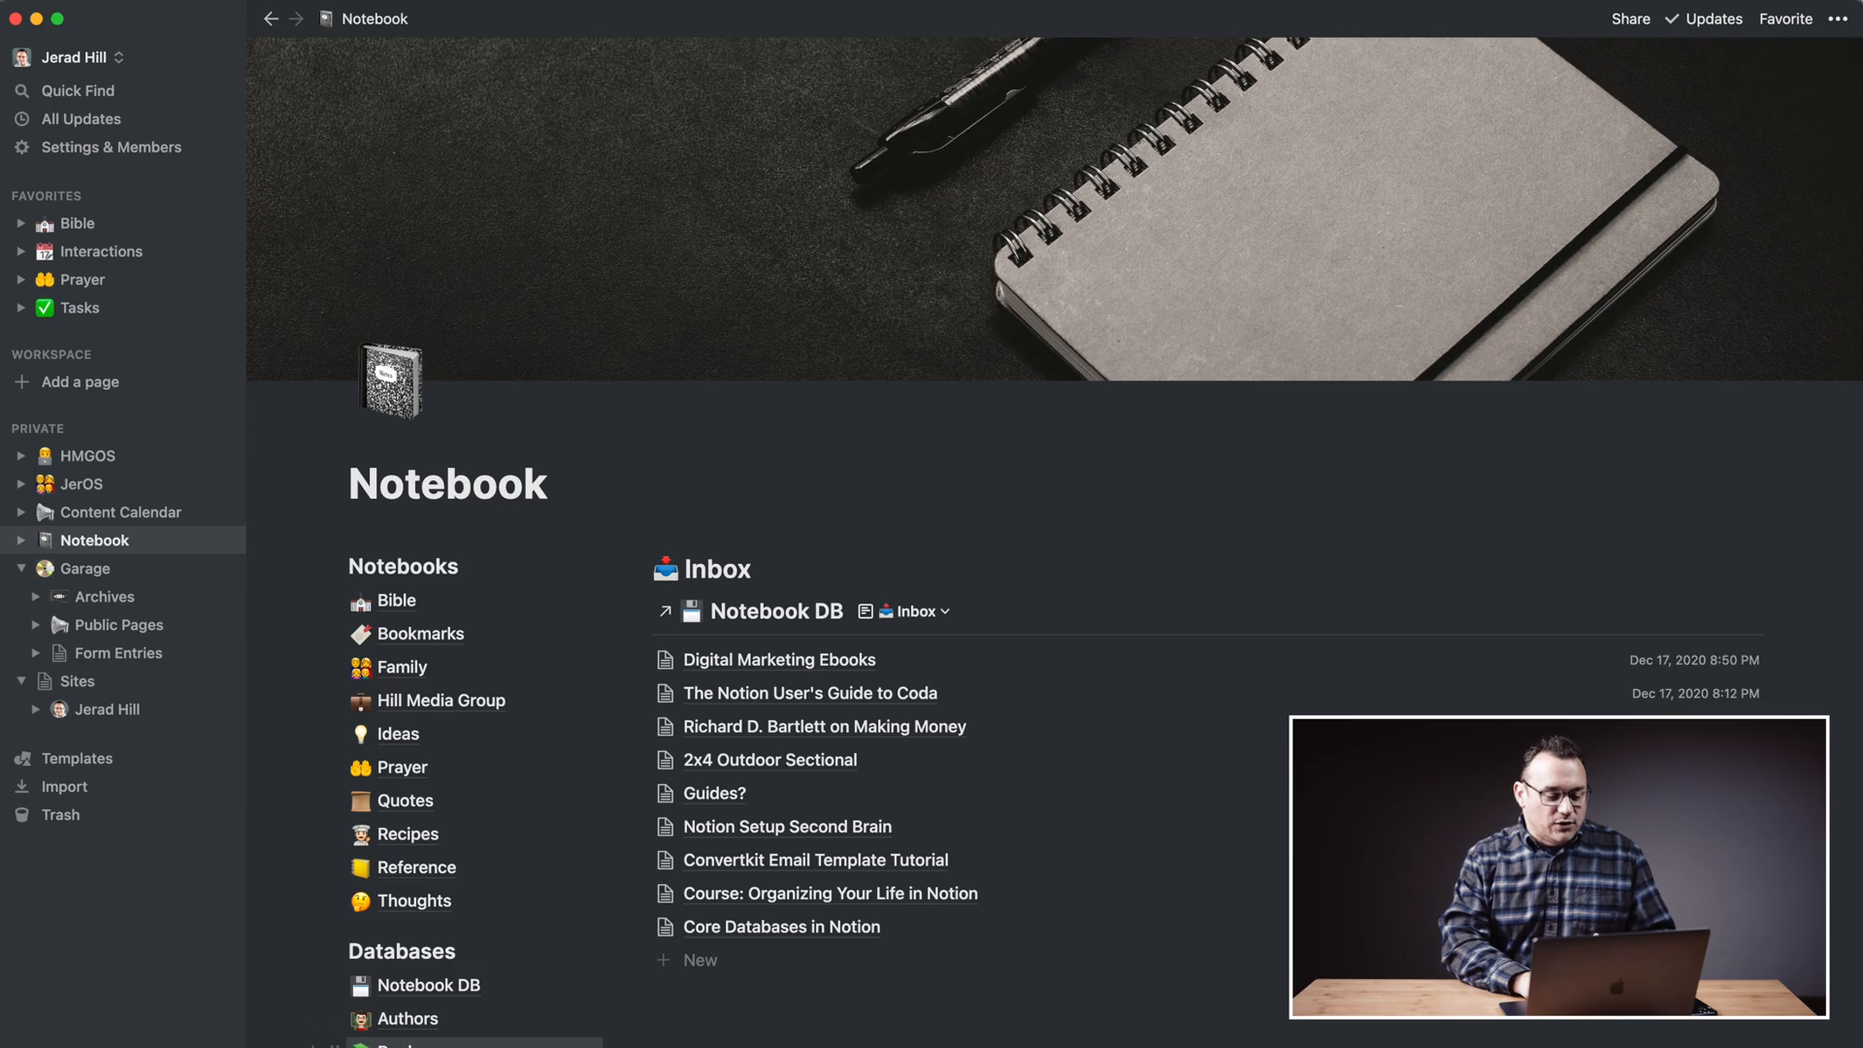
pyautogui.click(406, 1020)
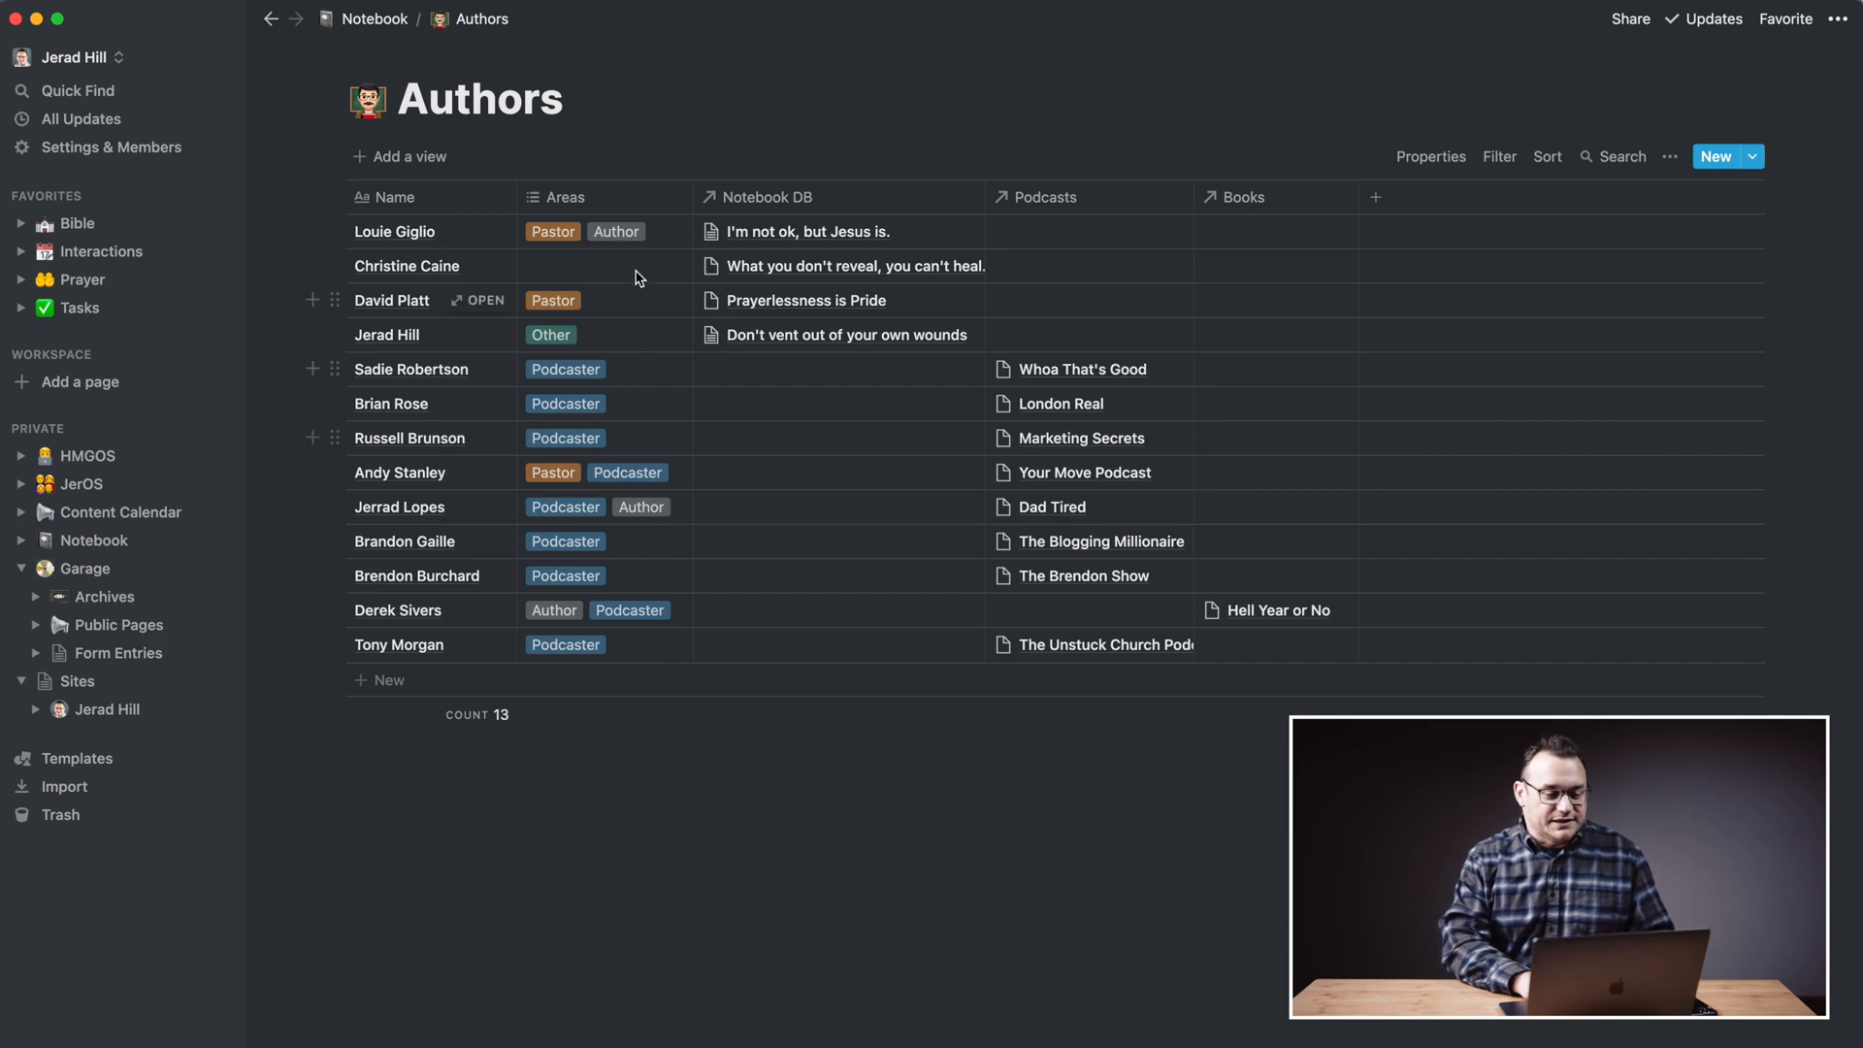
# Peek at Christine Caine's Areas cell, narrow the Notebook DB column, and return to Notebook.
pyautogui.click(603, 265)
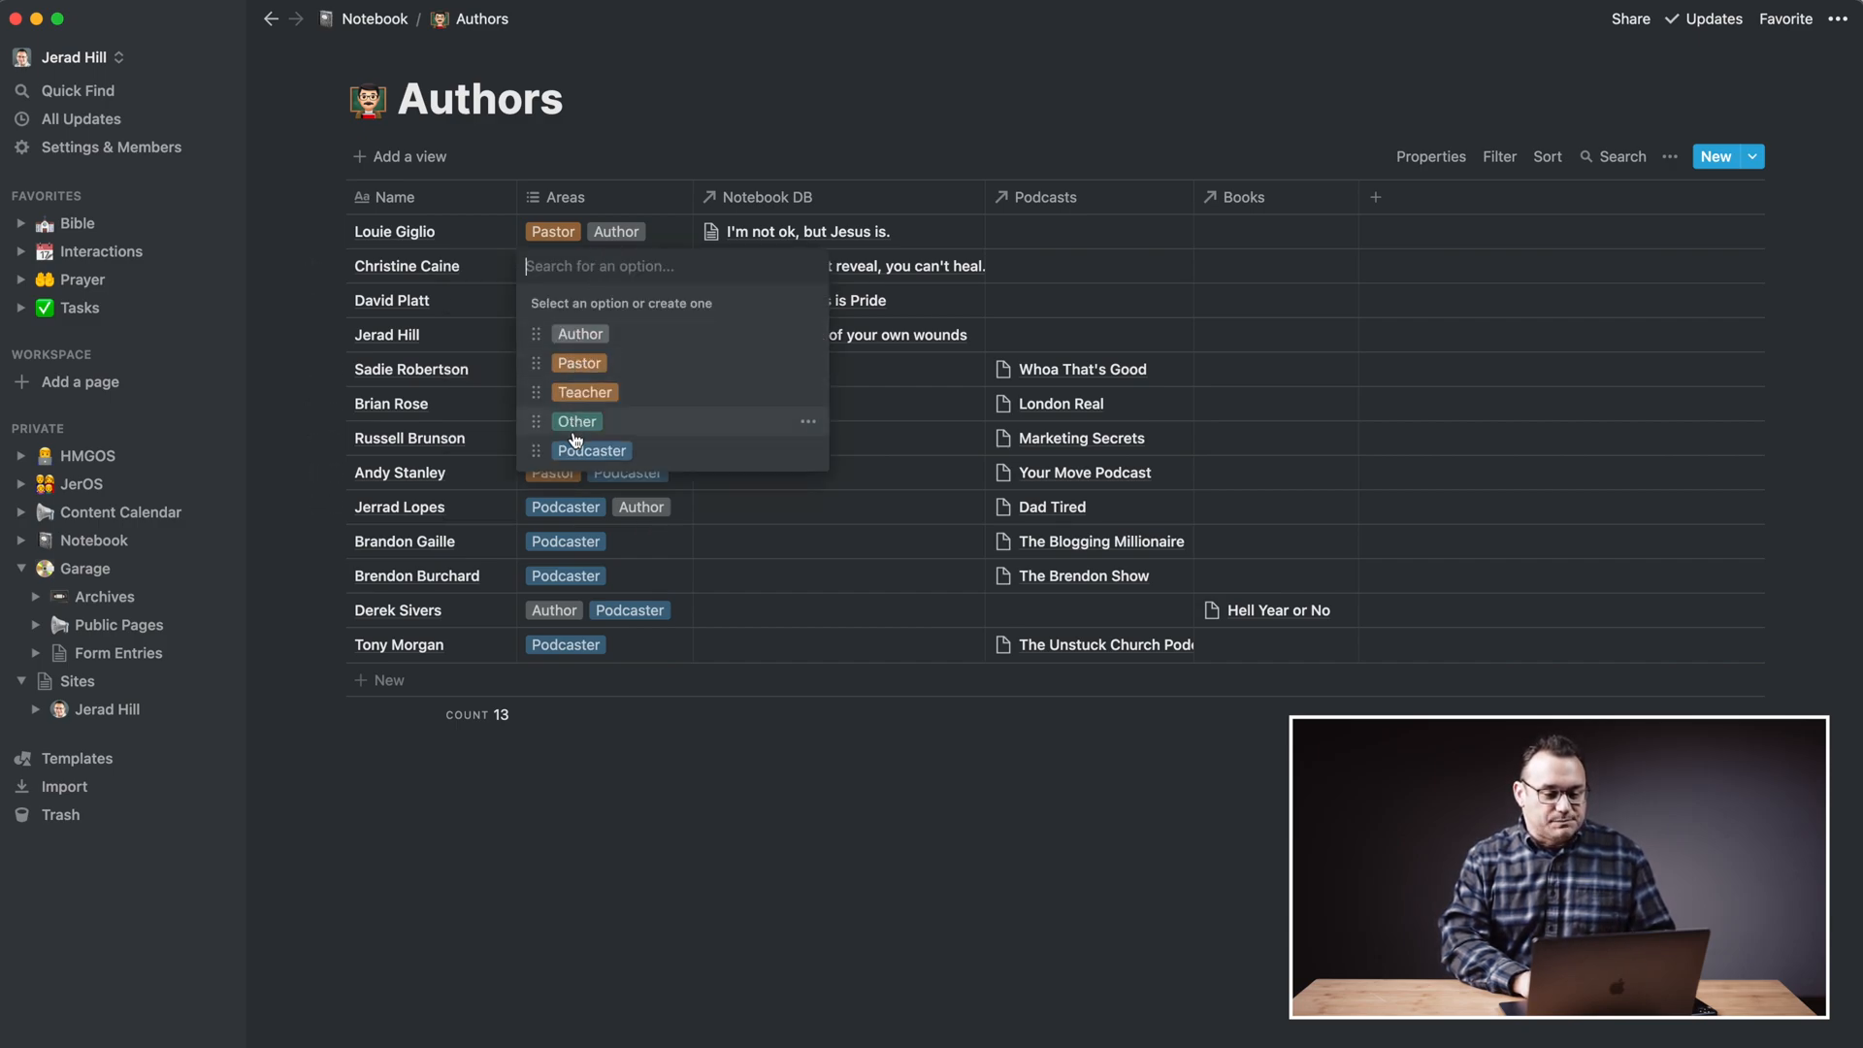
pyautogui.click(706, 94)
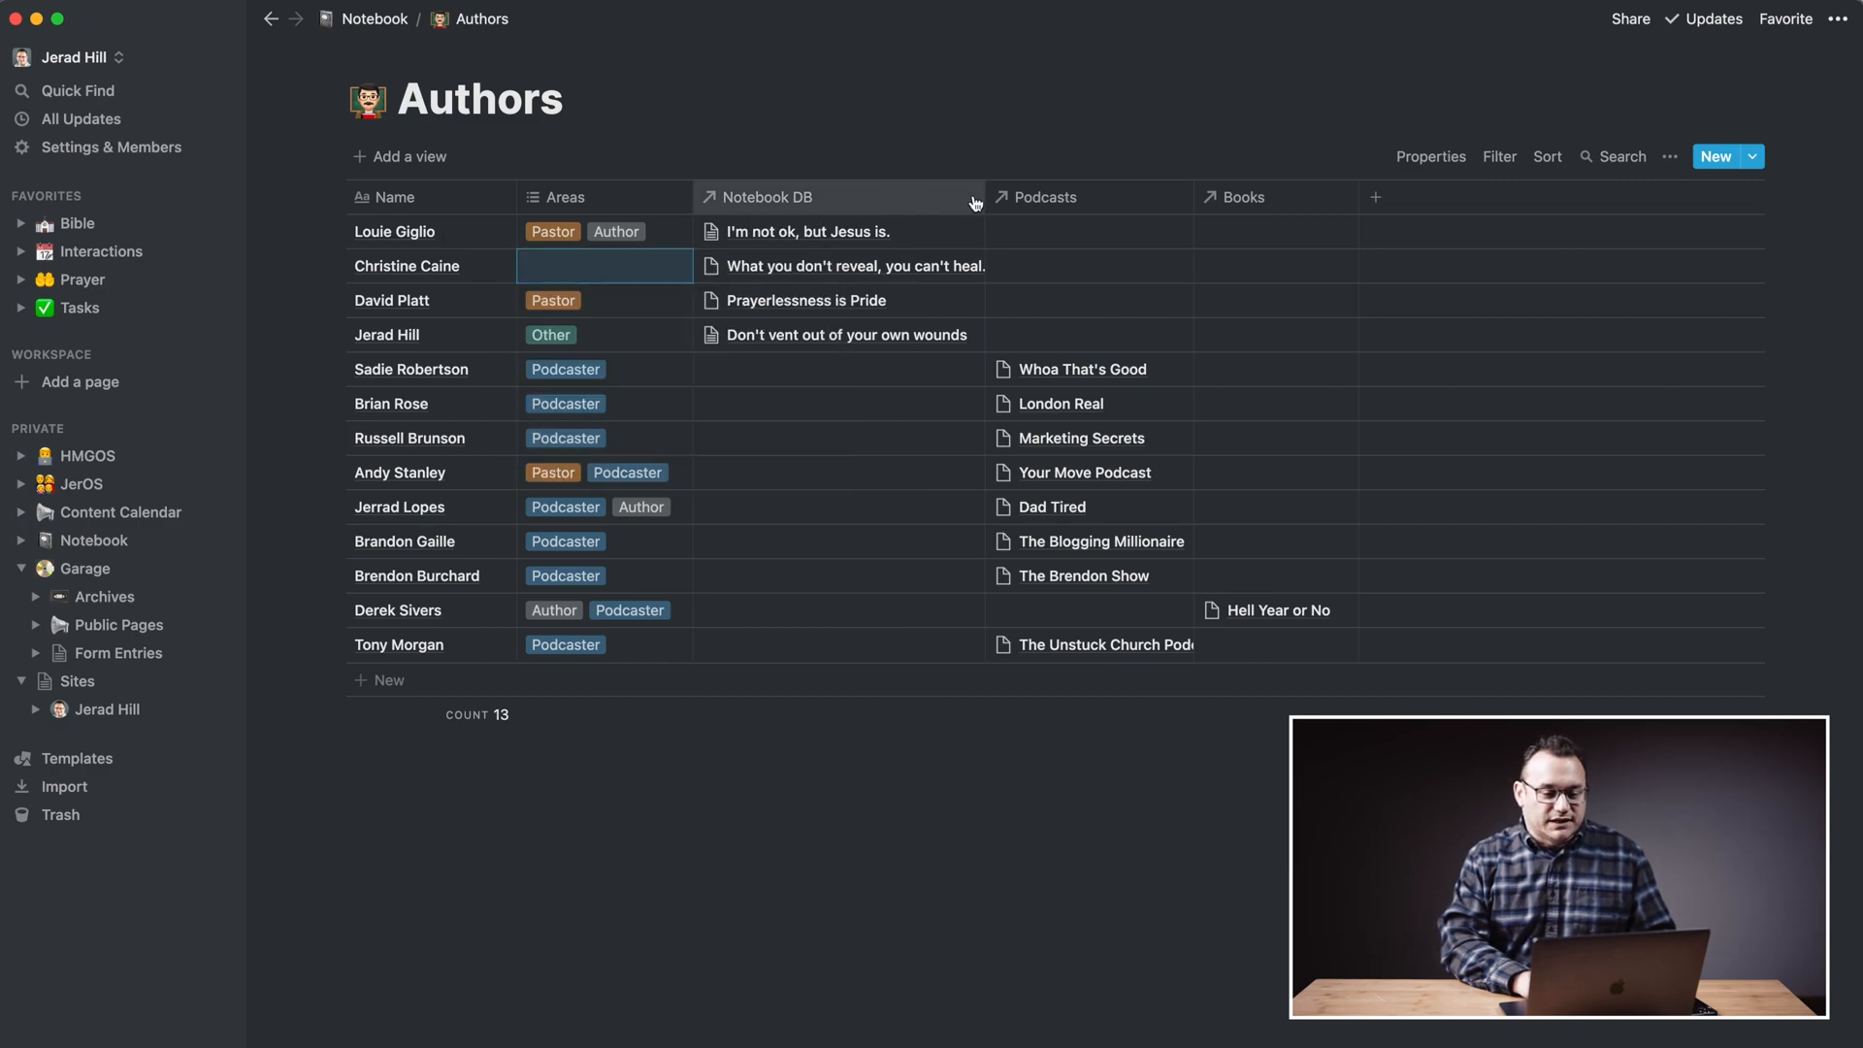
pyautogui.moveTo(987, 197)
pyautogui.mouseDown()
pyautogui.moveTo(914, 194)
pyautogui.moveTo(969, 195)
pyautogui.mouseUp()
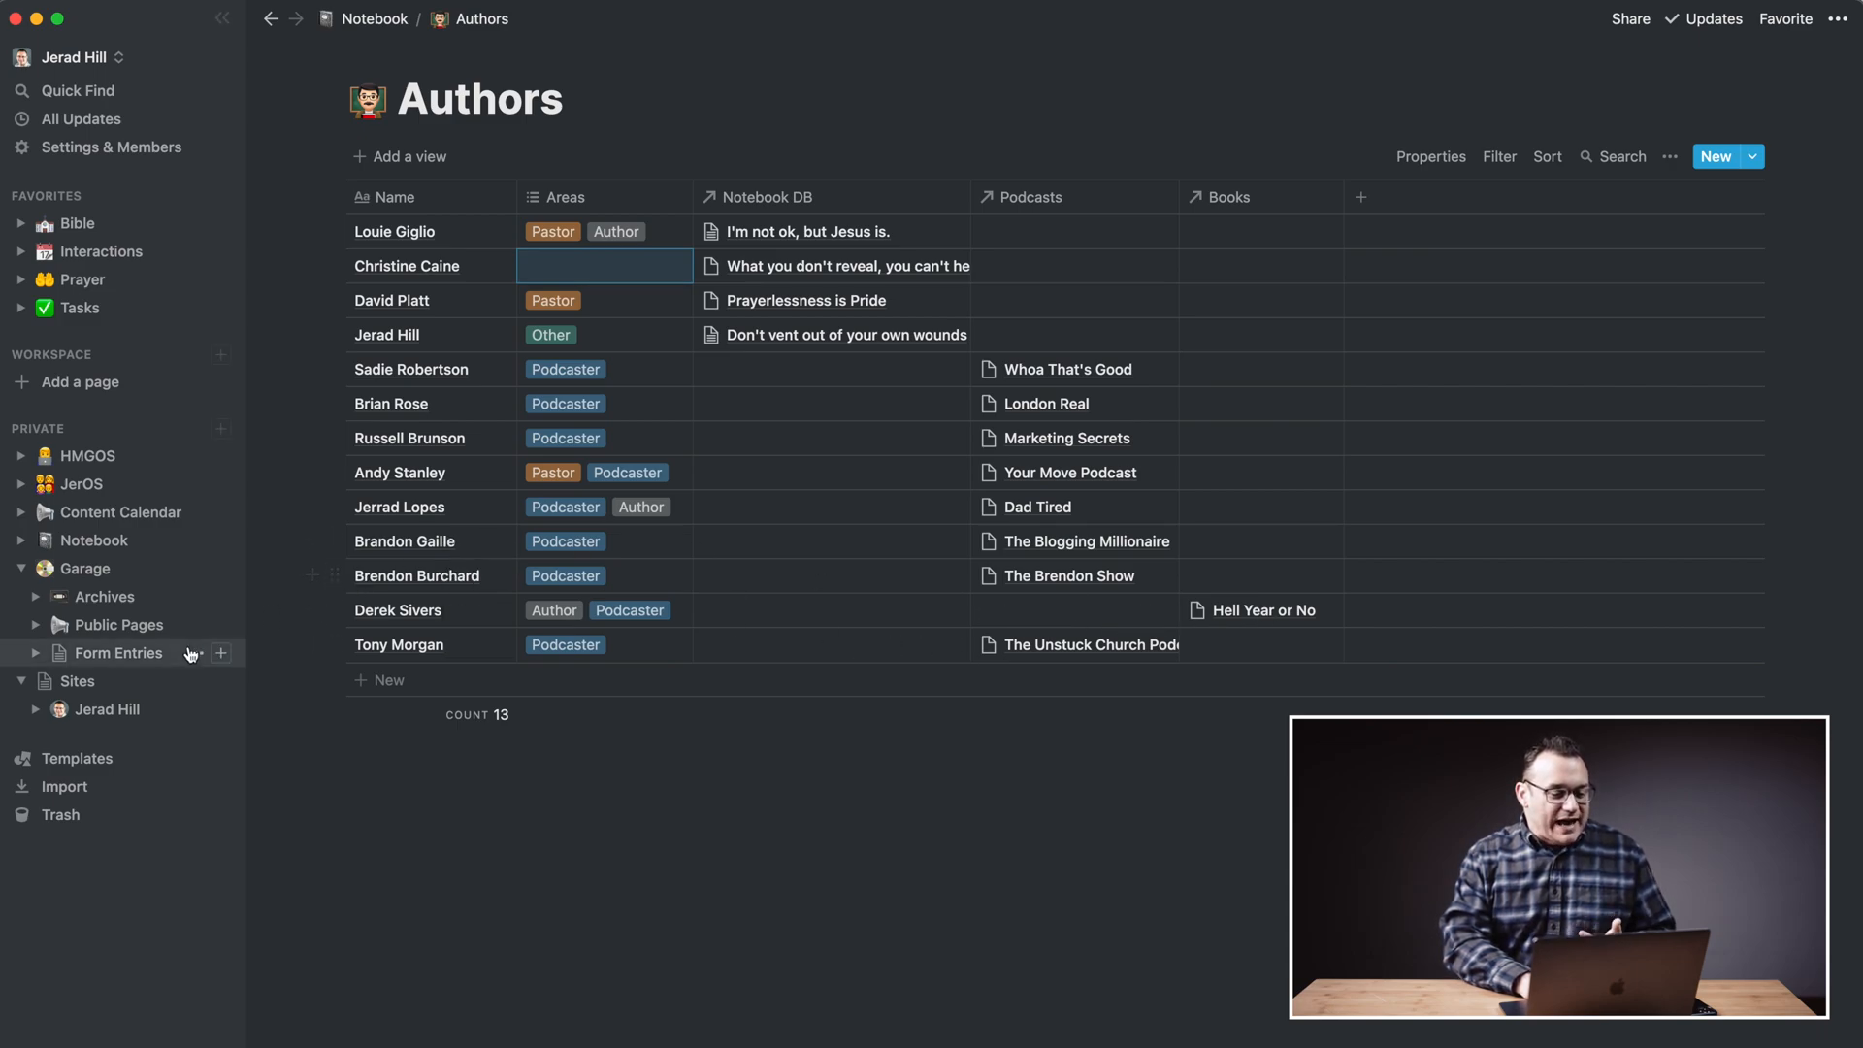
pyautogui.click(371, 20)
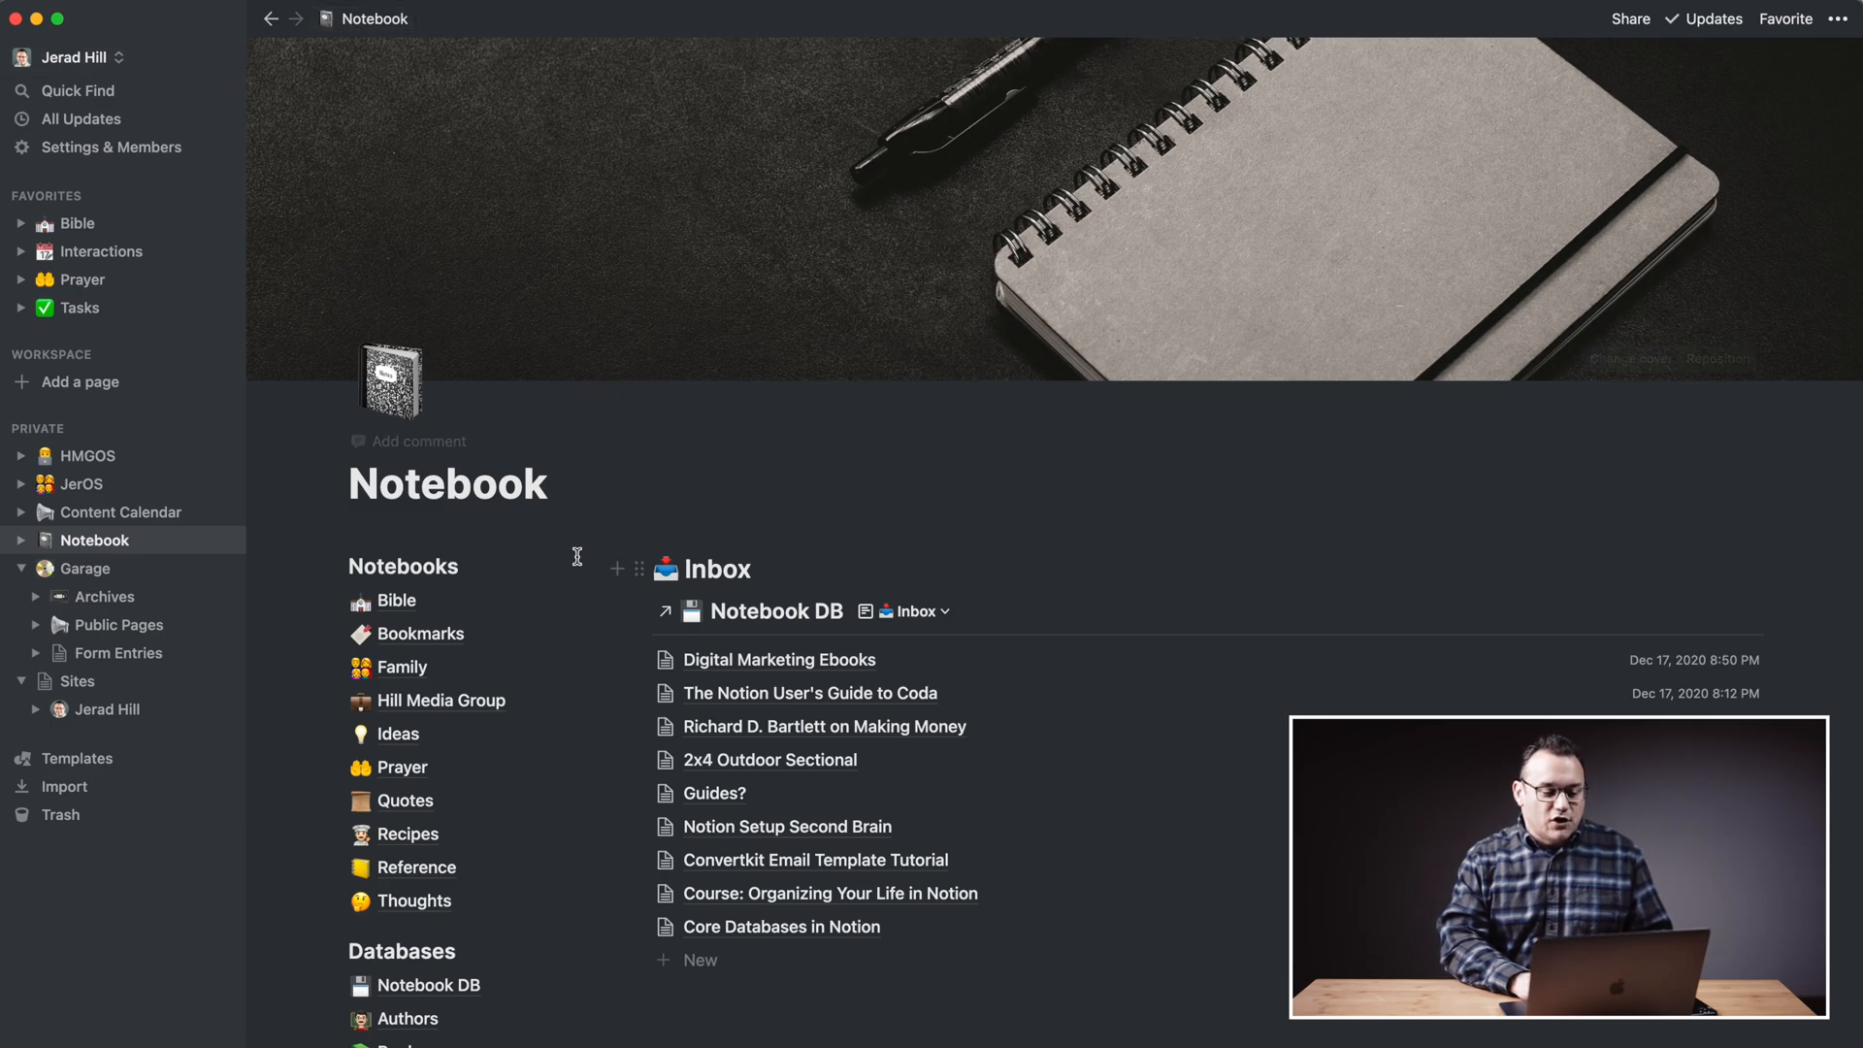
pyautogui.scroll(-3, 584, 561)
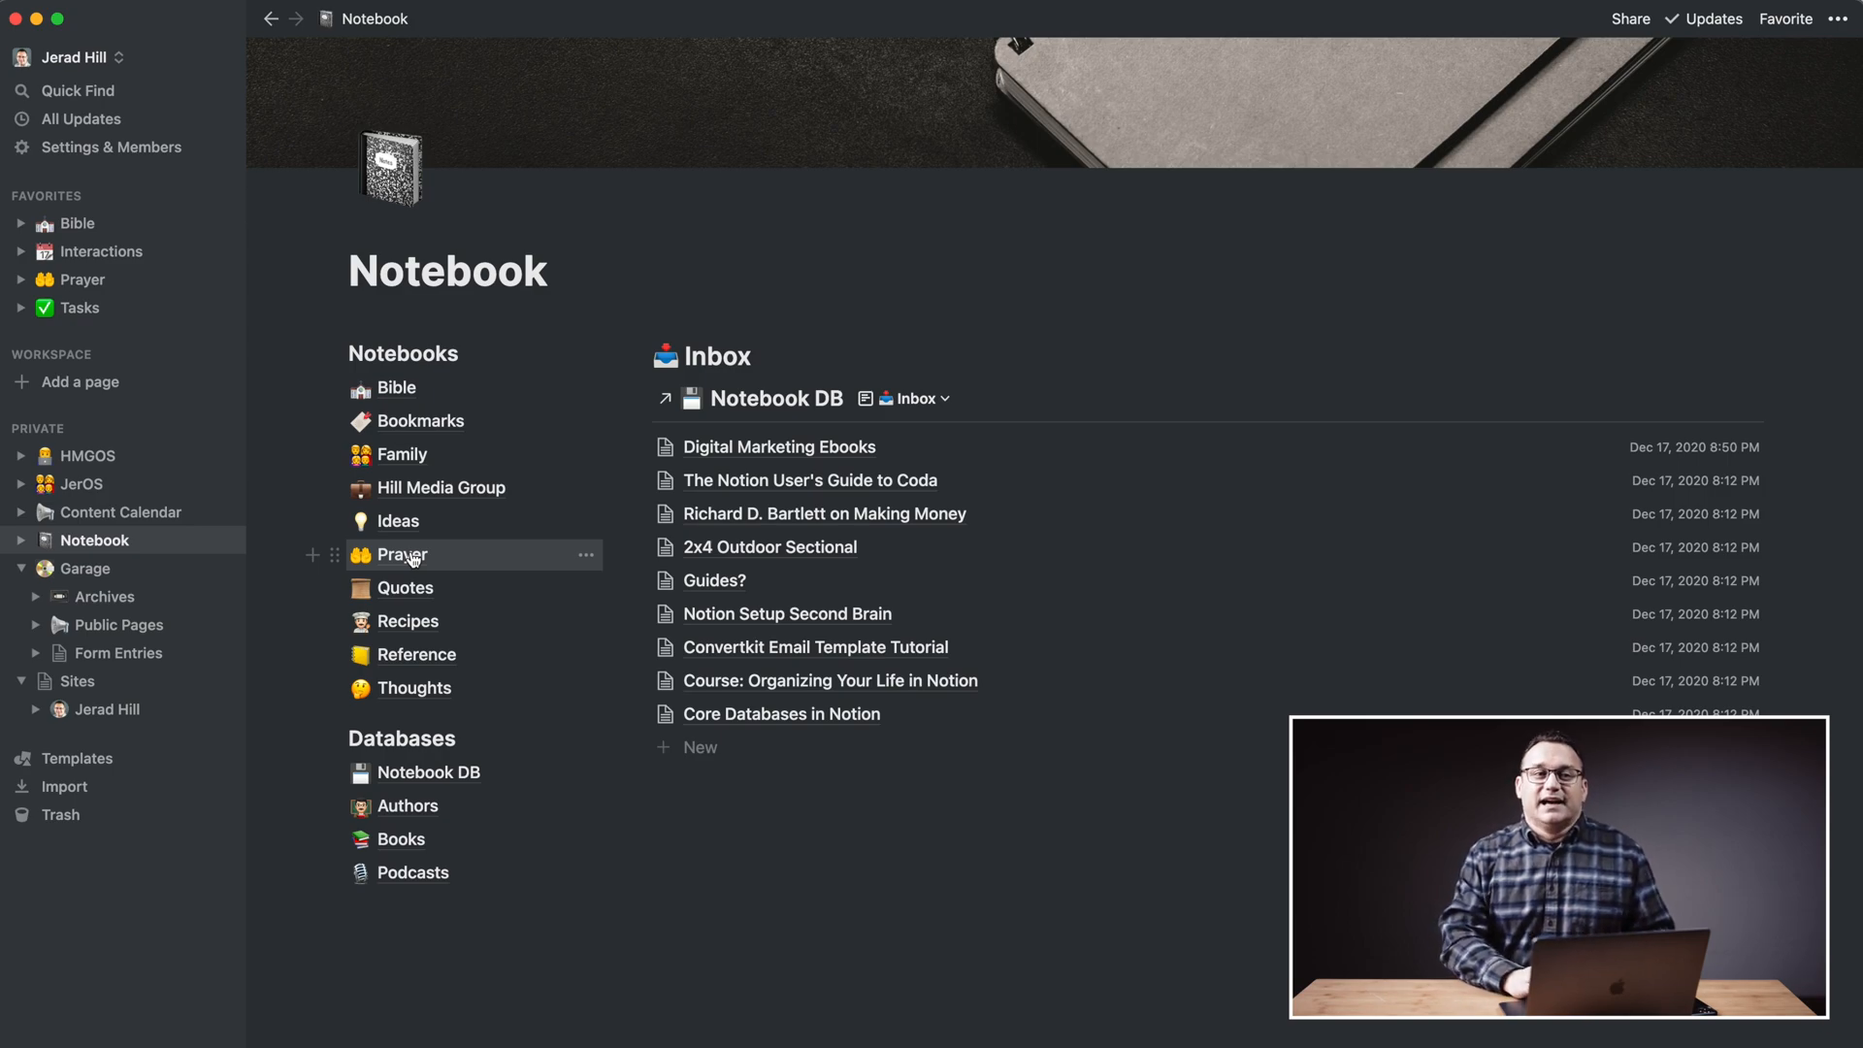
pyautogui.scroll(2, 413, 557)
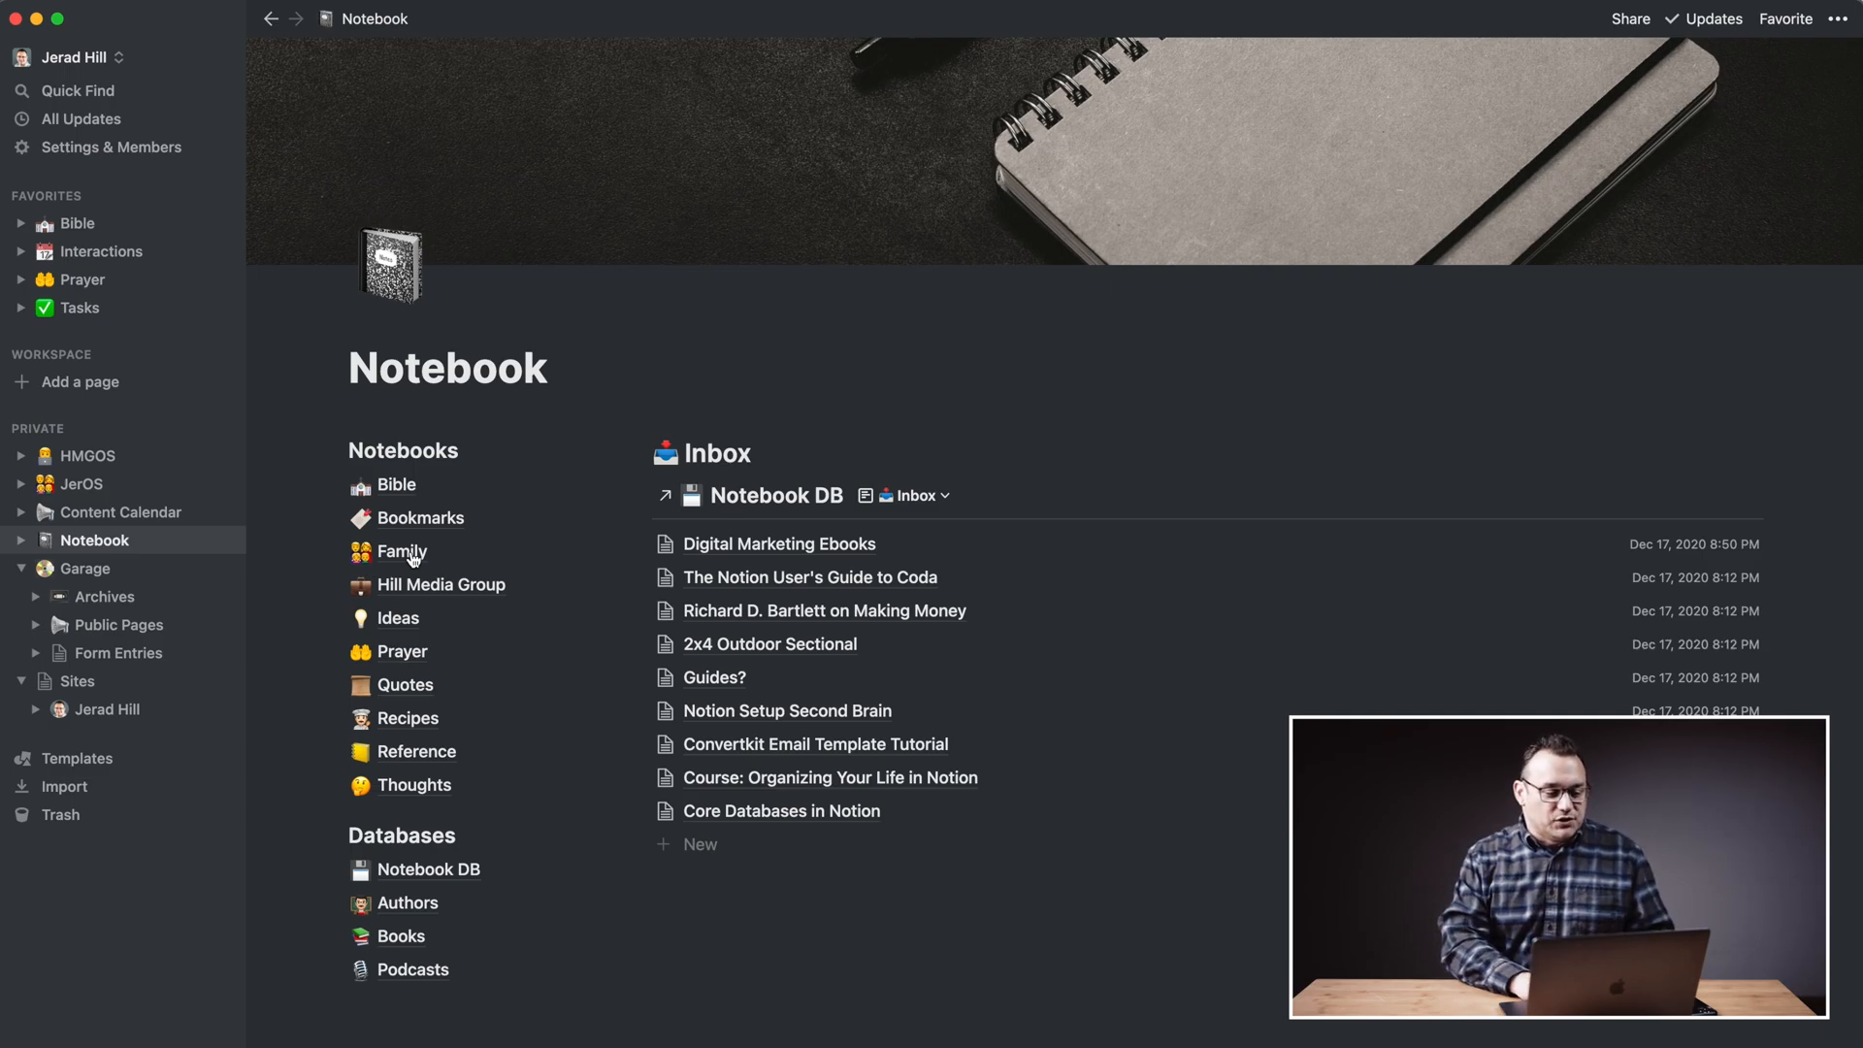
# Open the Garage page, then head to the Jerad Hill site page.
pyautogui.click(63, 570)
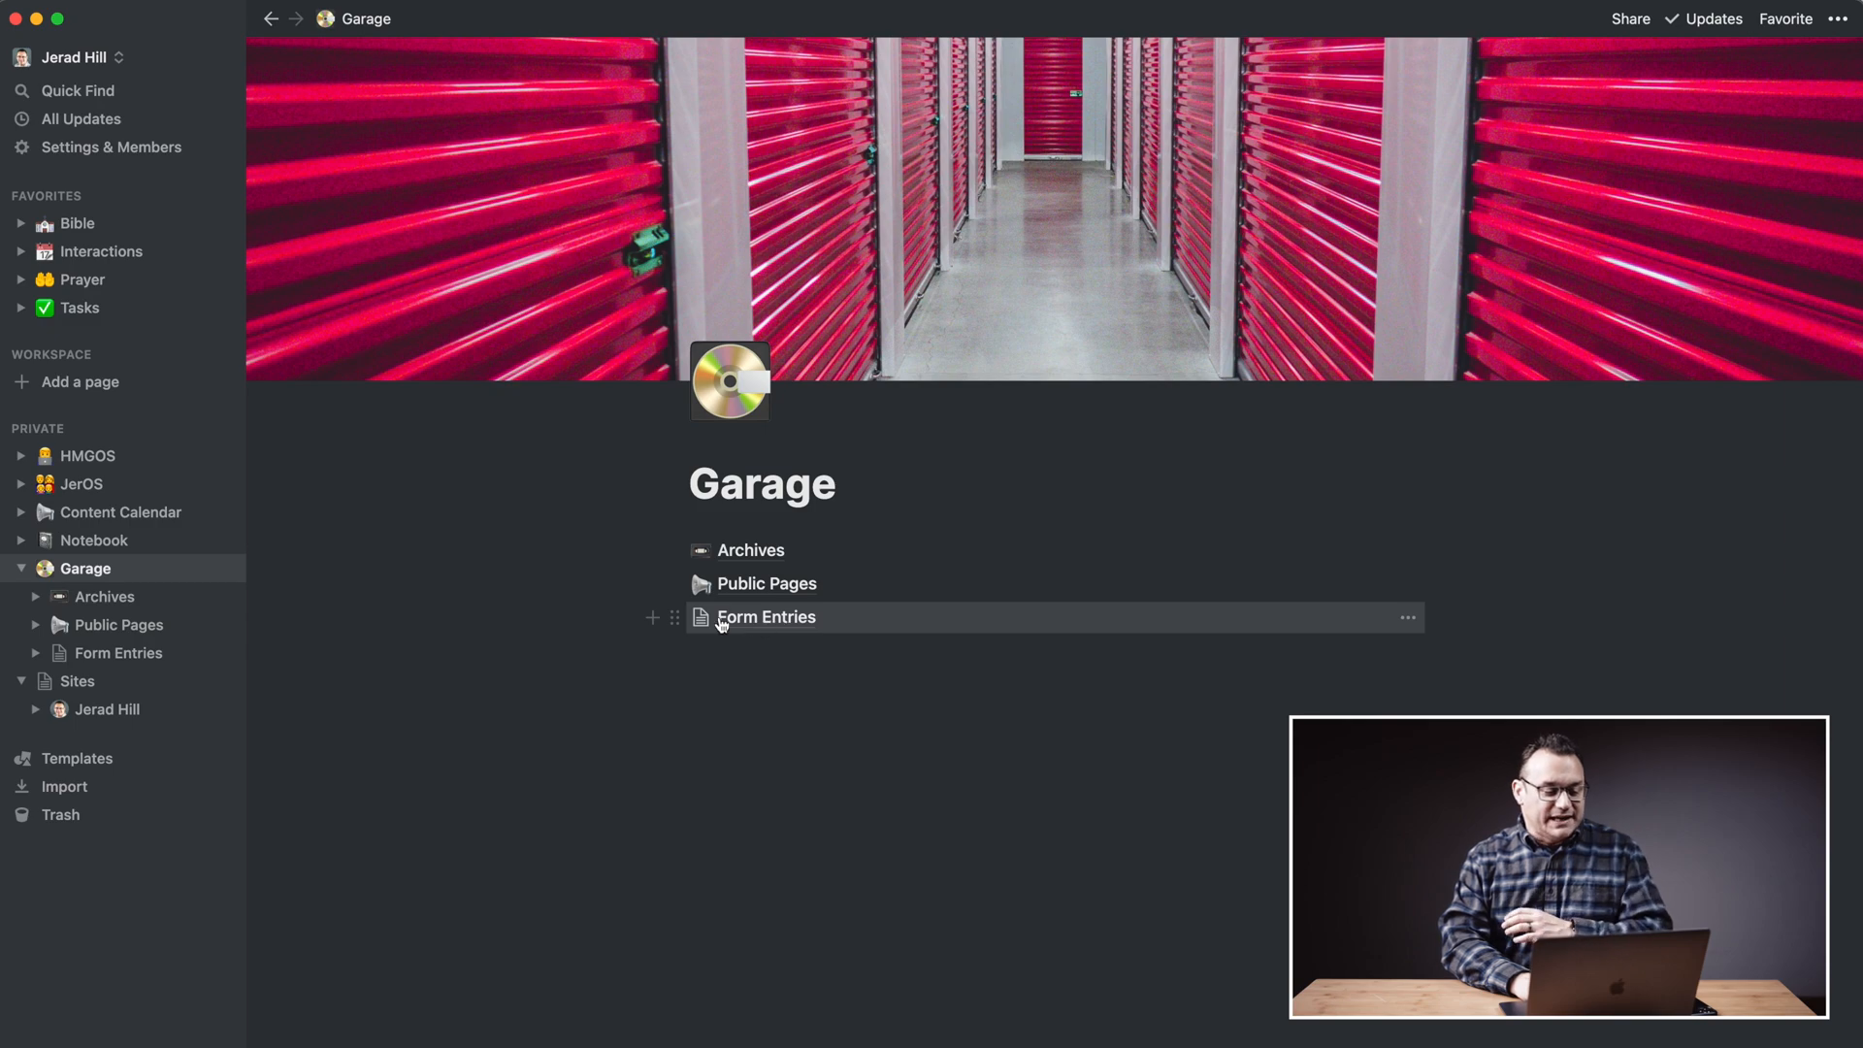
pyautogui.click(108, 709)
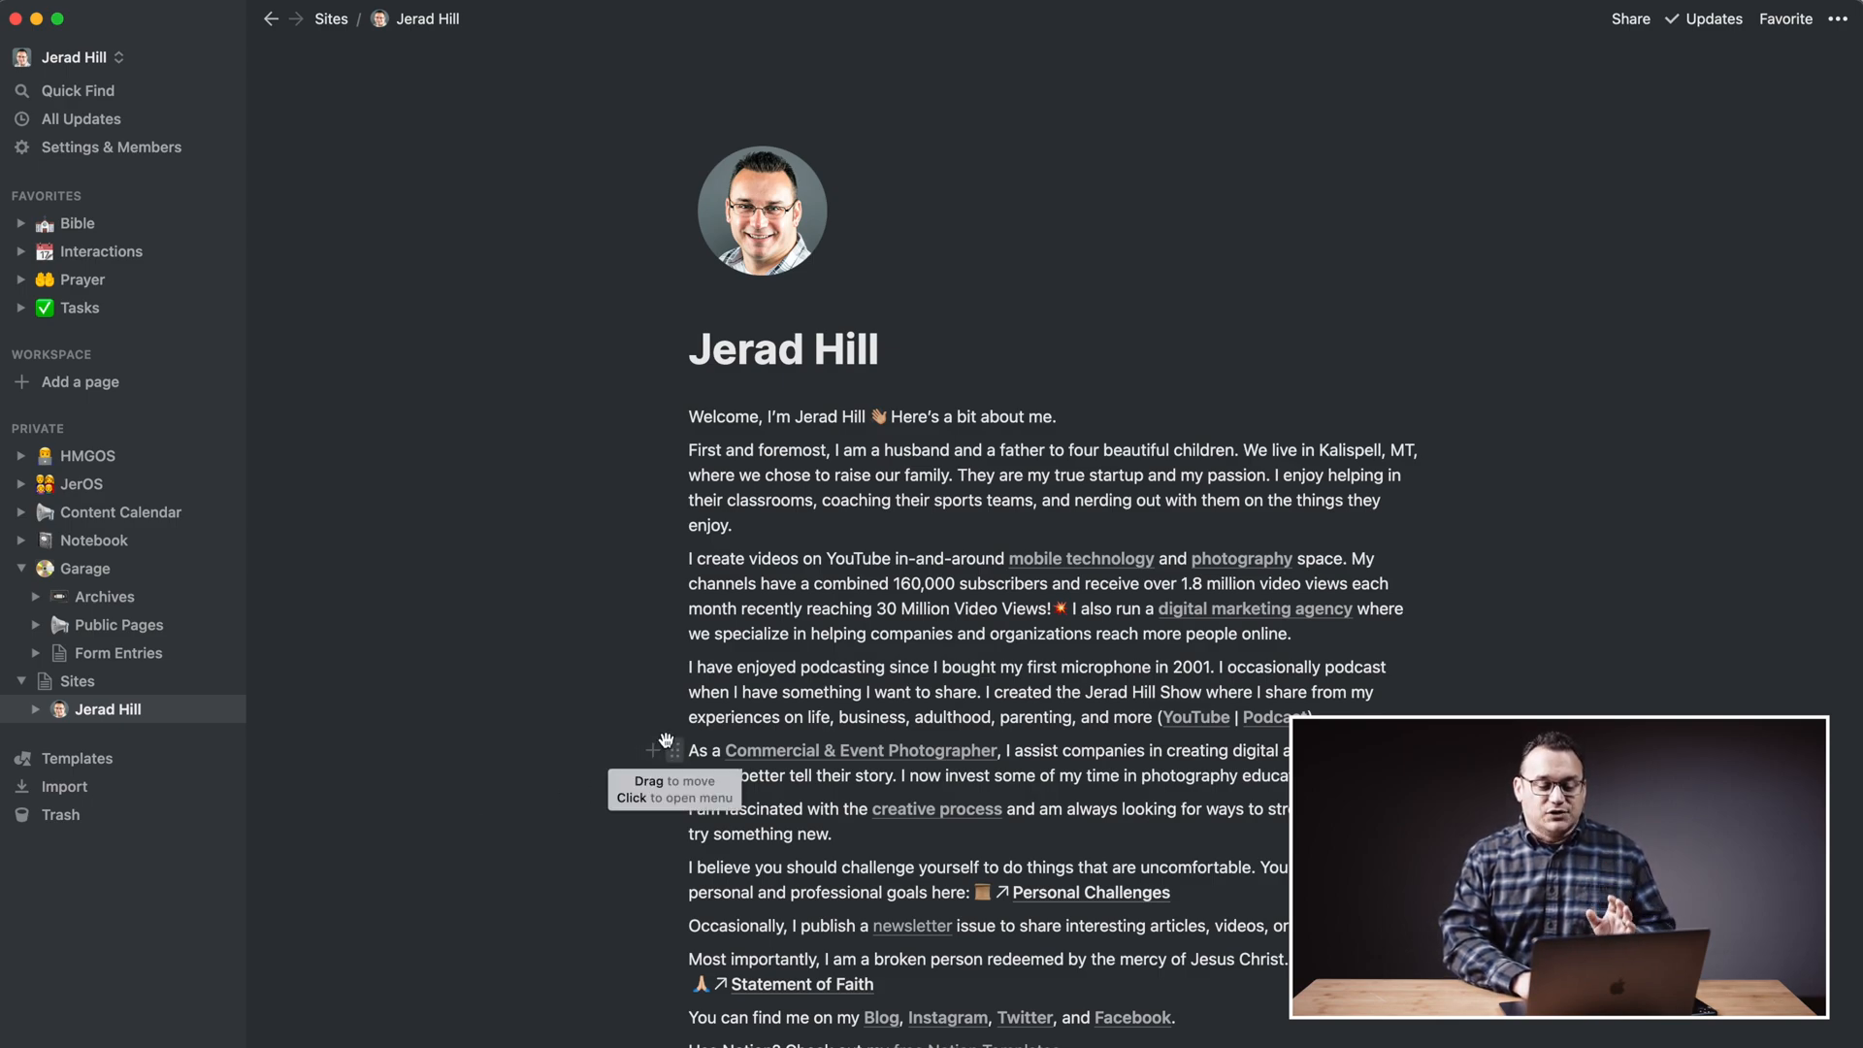
pyautogui.scroll(-3, 502, 805)
pyautogui.scroll(-2, 503, 804)
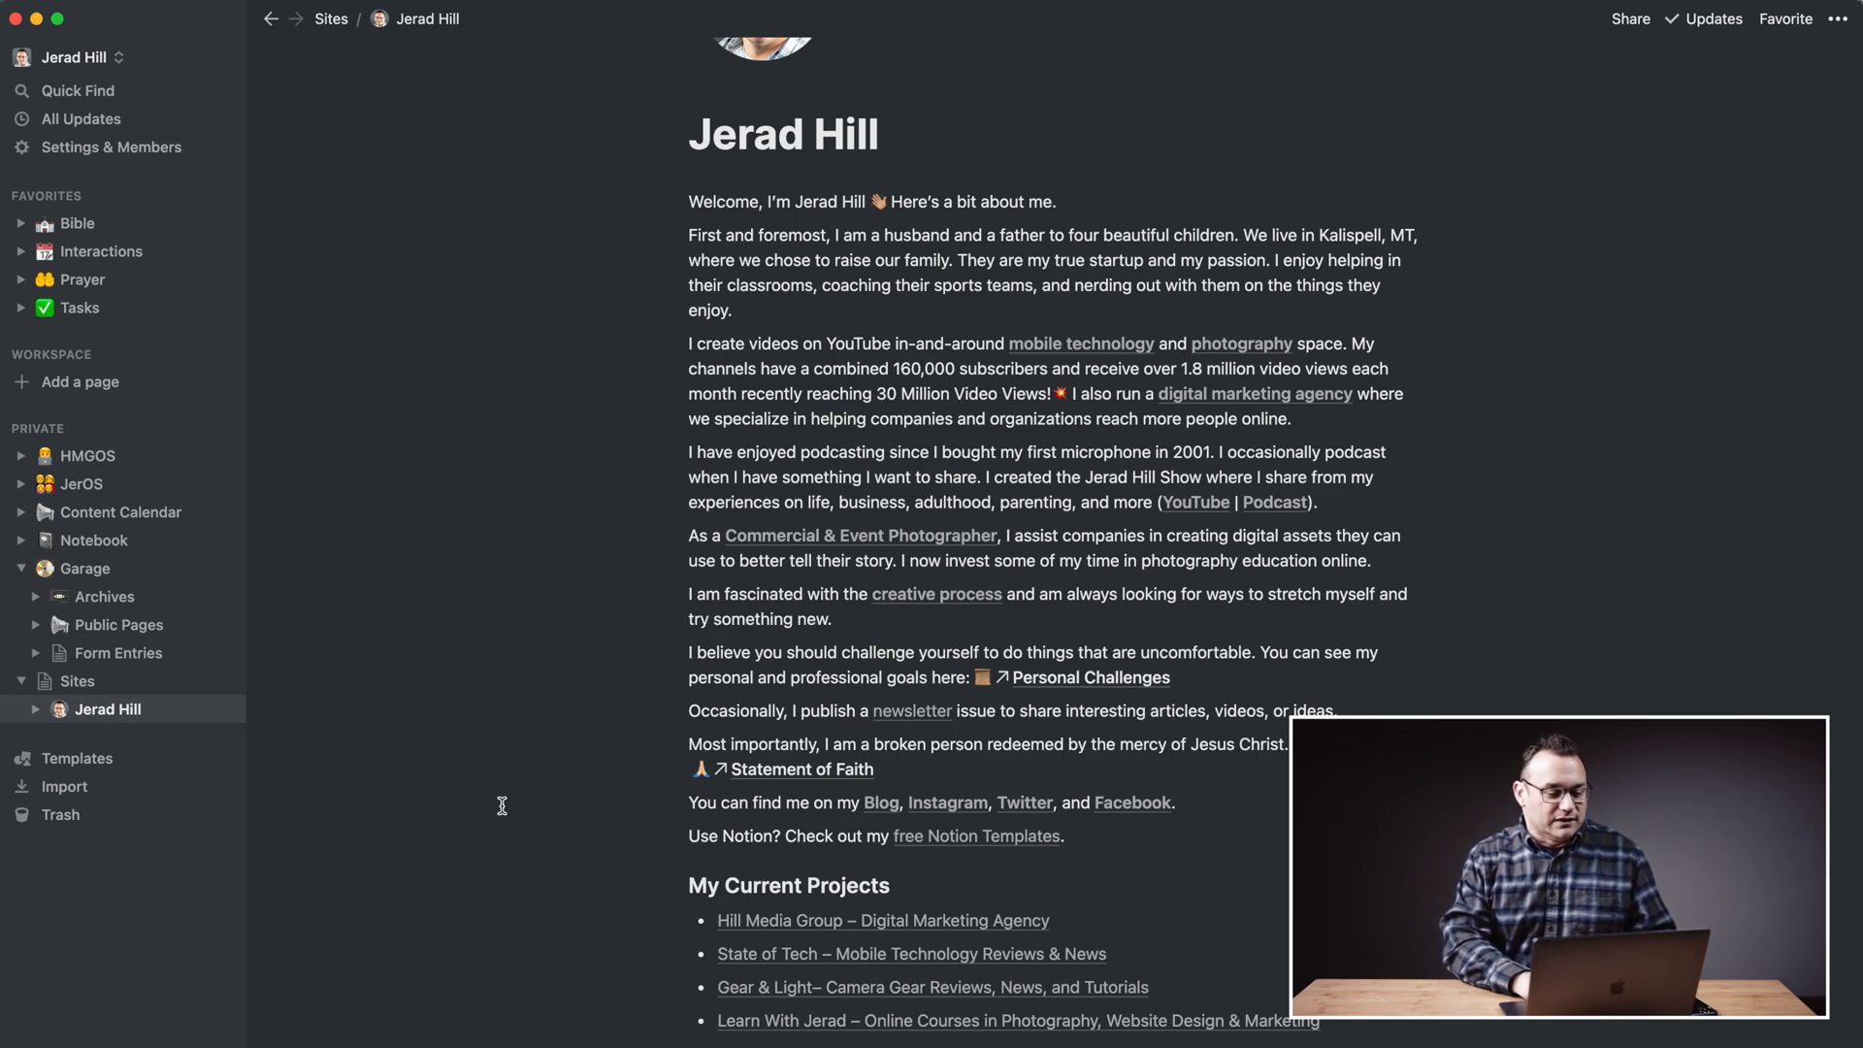
# Bring up the Public Pages list of nine pages under Garage.
pyautogui.click(142, 630)
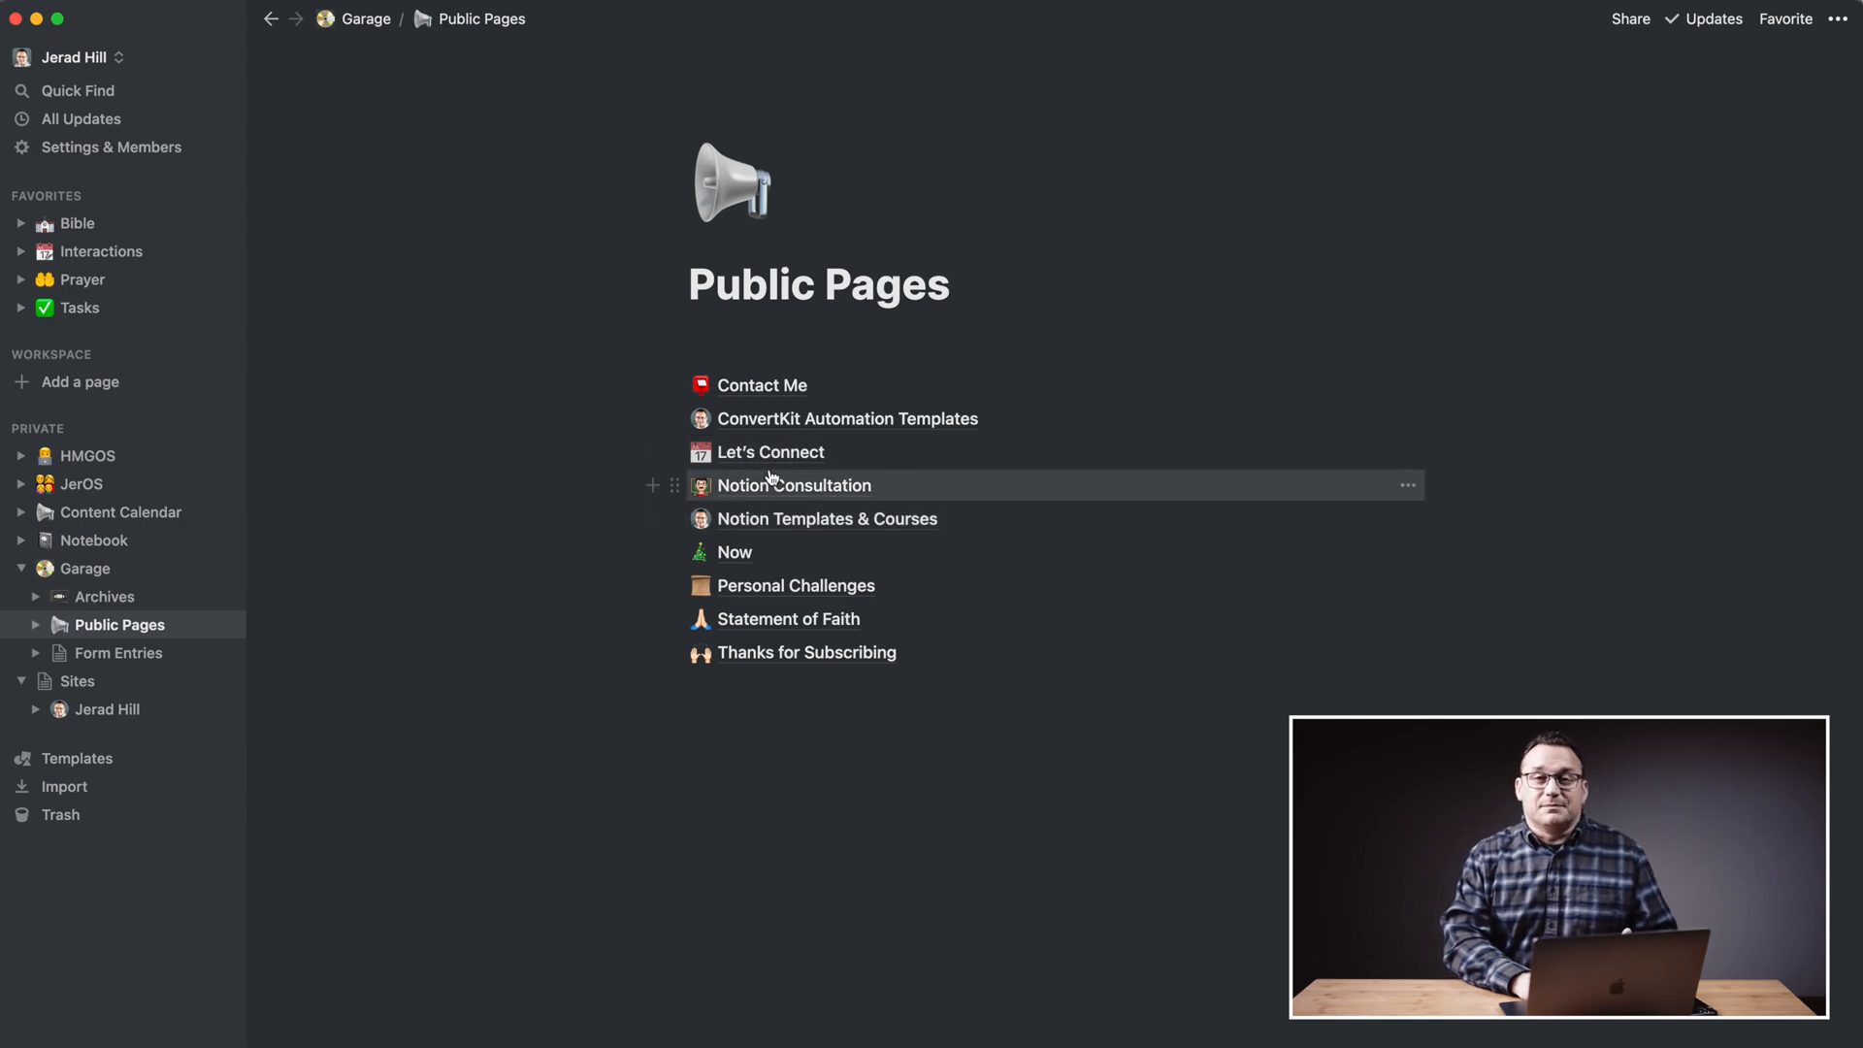
# Look through the Personal Challenges table, then return to the Garage page.
pyautogui.click(775, 587)
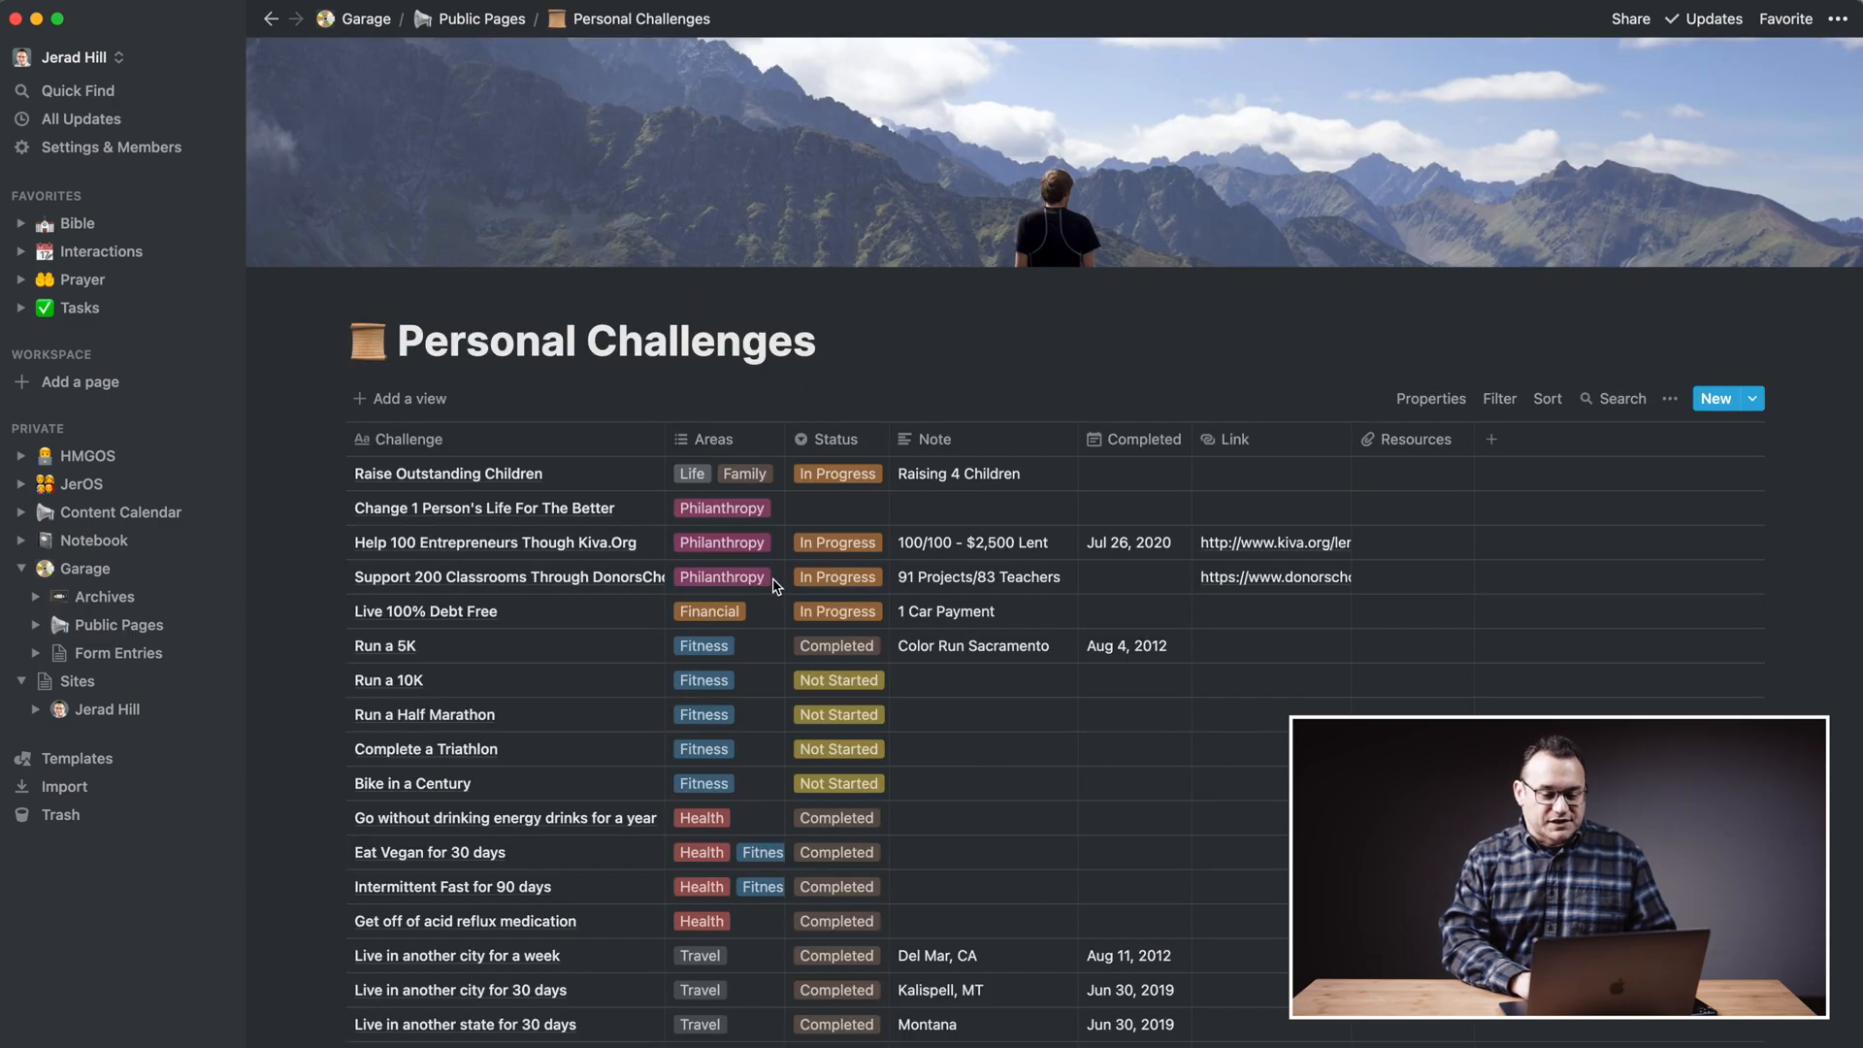
pyautogui.scroll(-5, 990, 700)
pyautogui.scroll(-3, 1182, 807)
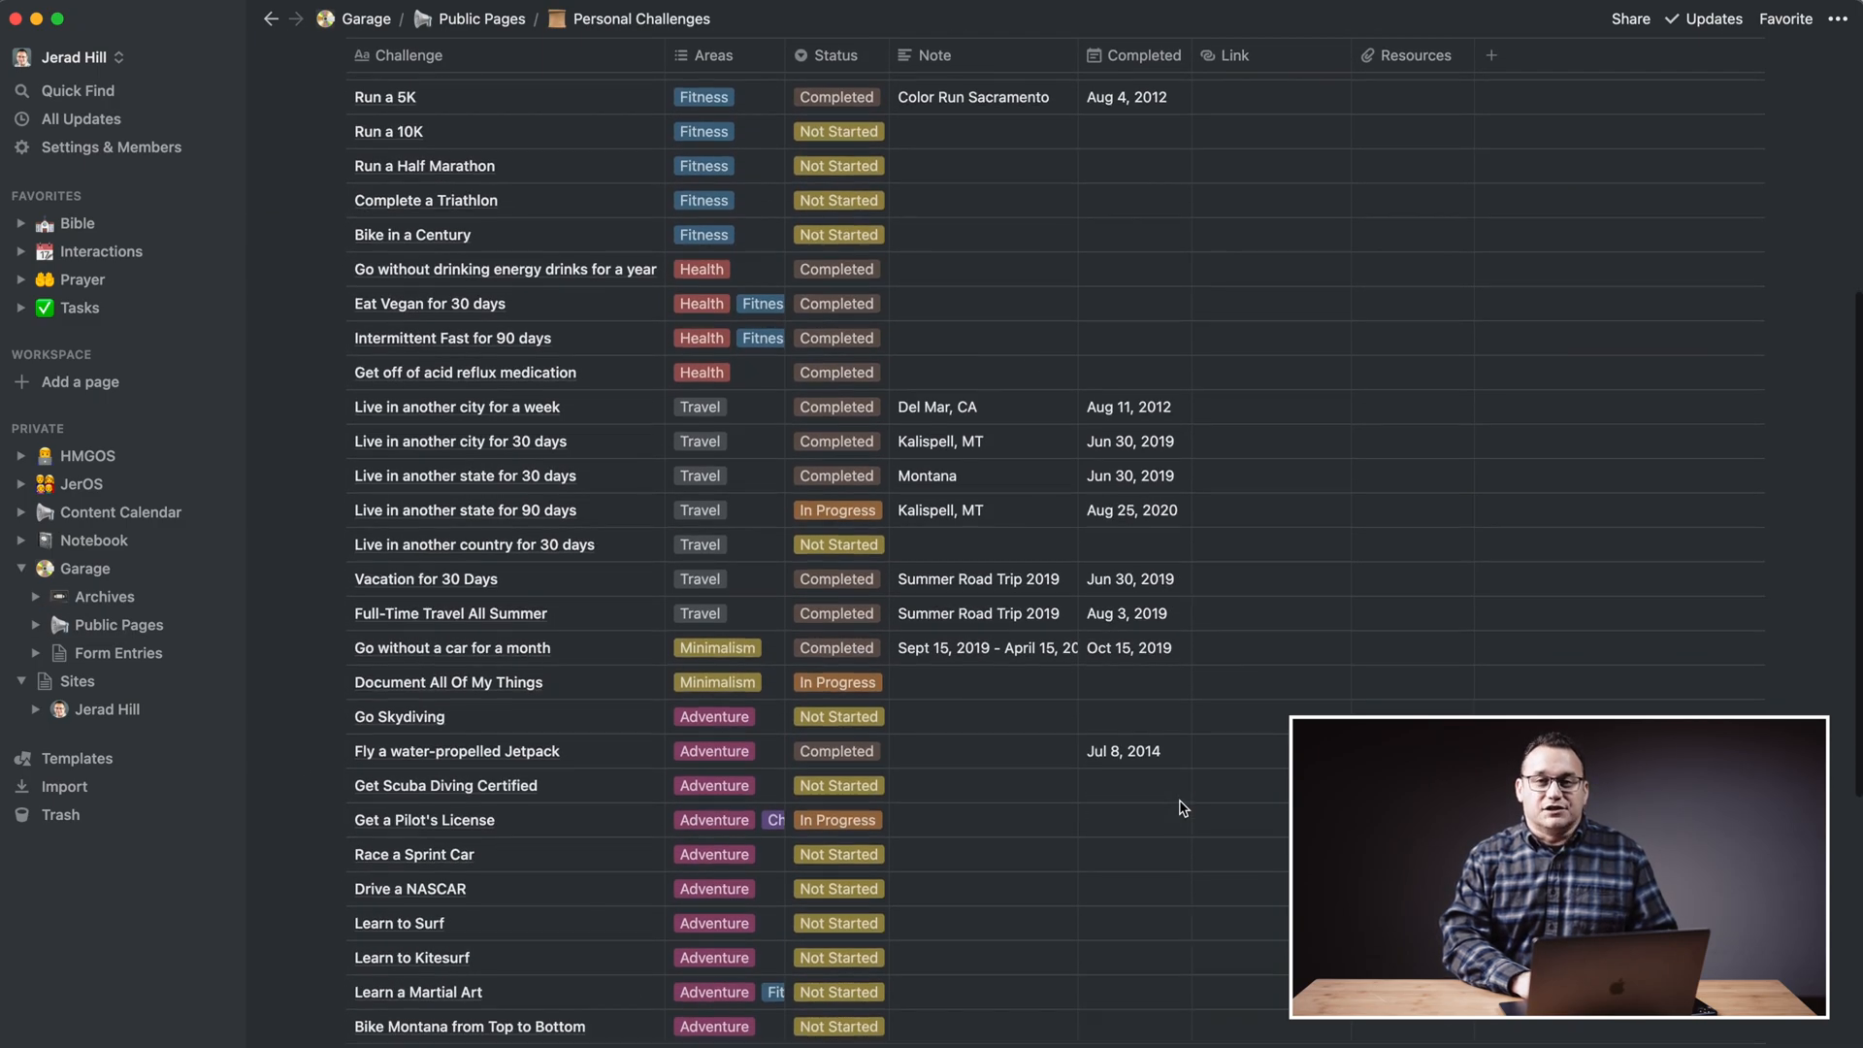
pyautogui.scroll(8, 1183, 807)
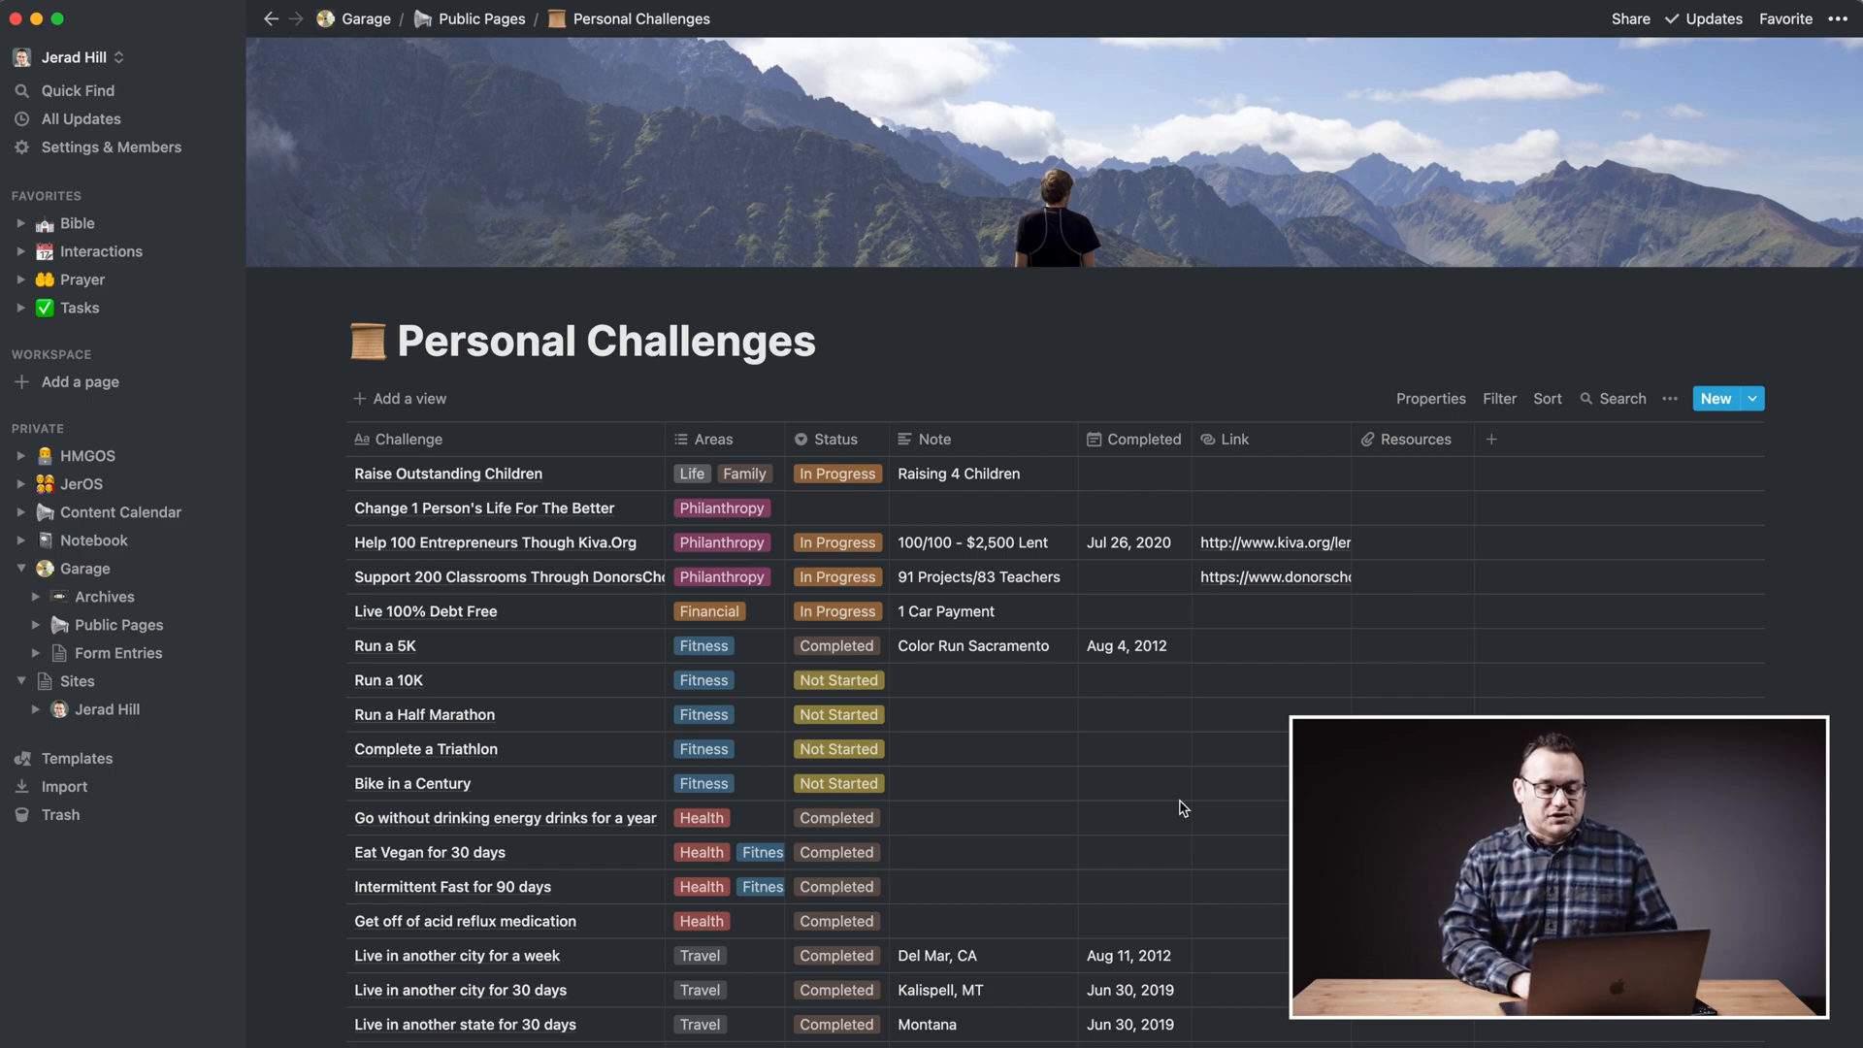
pyautogui.scroll(-5, 1181, 807)
pyautogui.scroll(-5, 1181, 806)
pyautogui.scroll(1, 1180, 808)
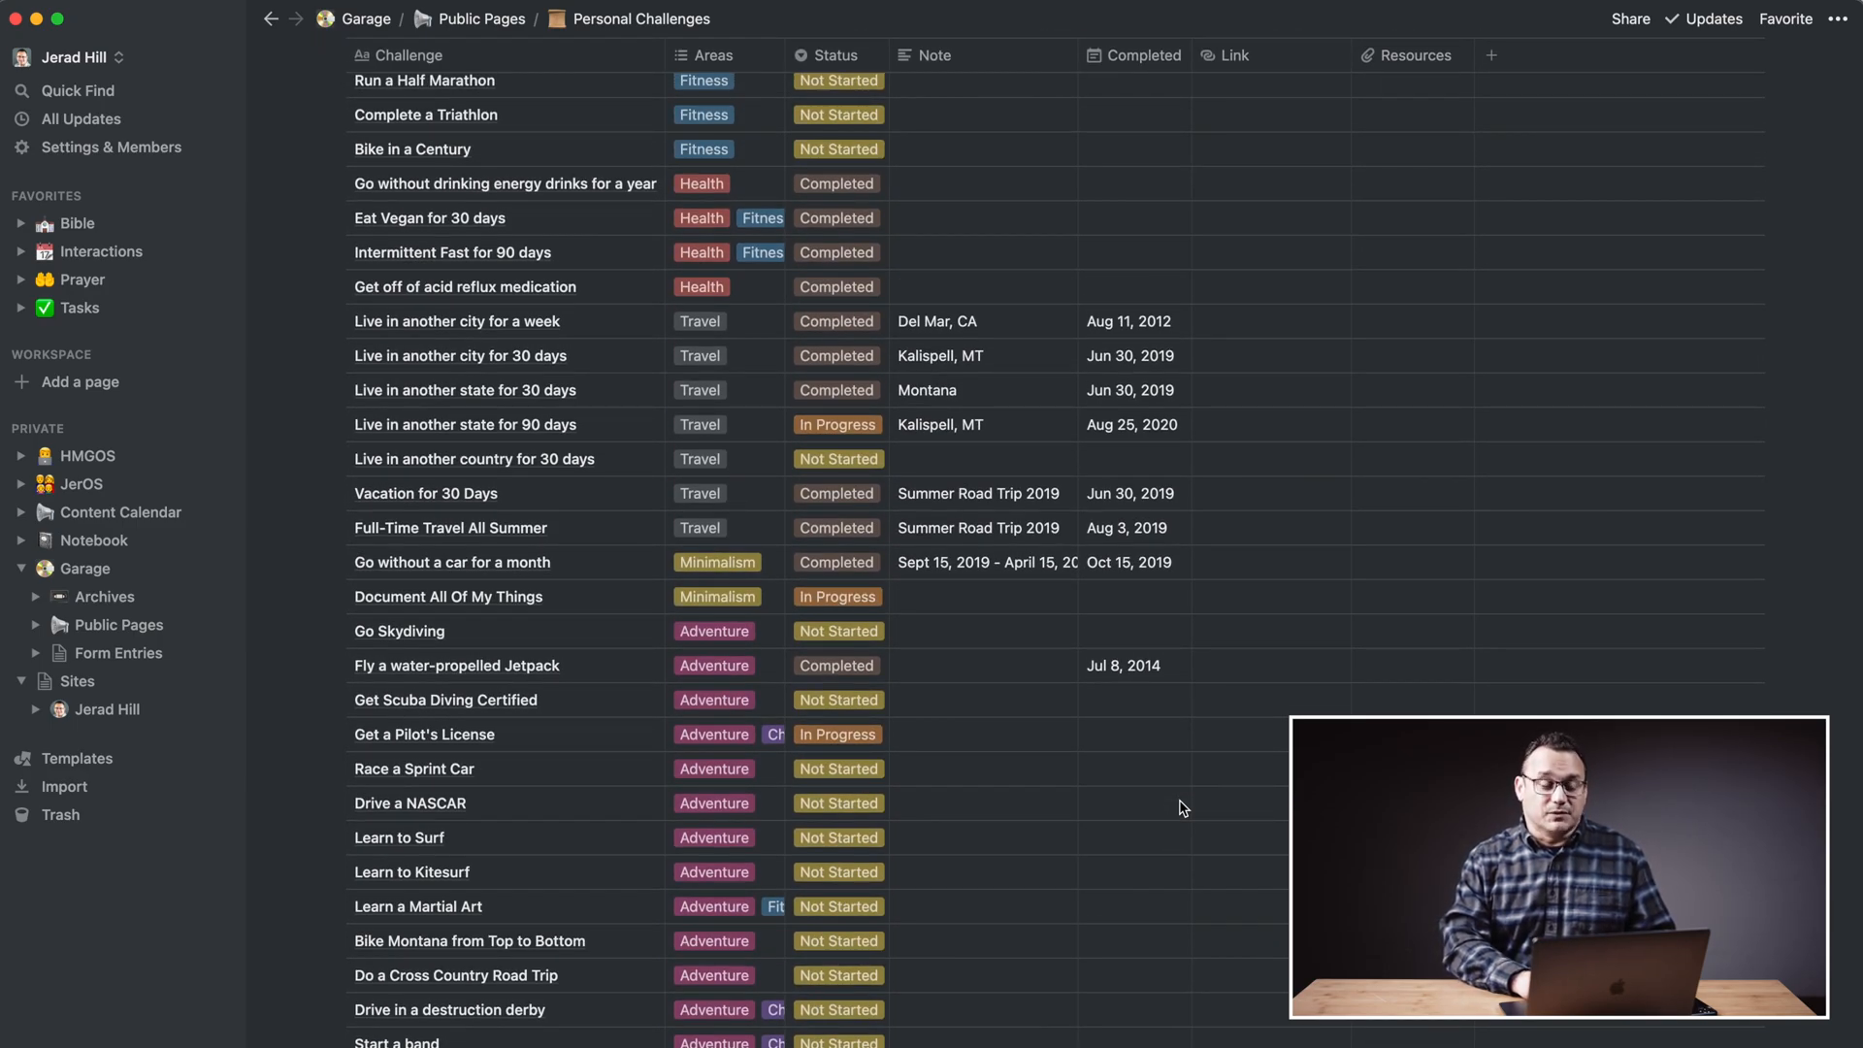
pyautogui.scroll(-3, 1181, 806)
pyautogui.scroll(-5, 1003, 709)
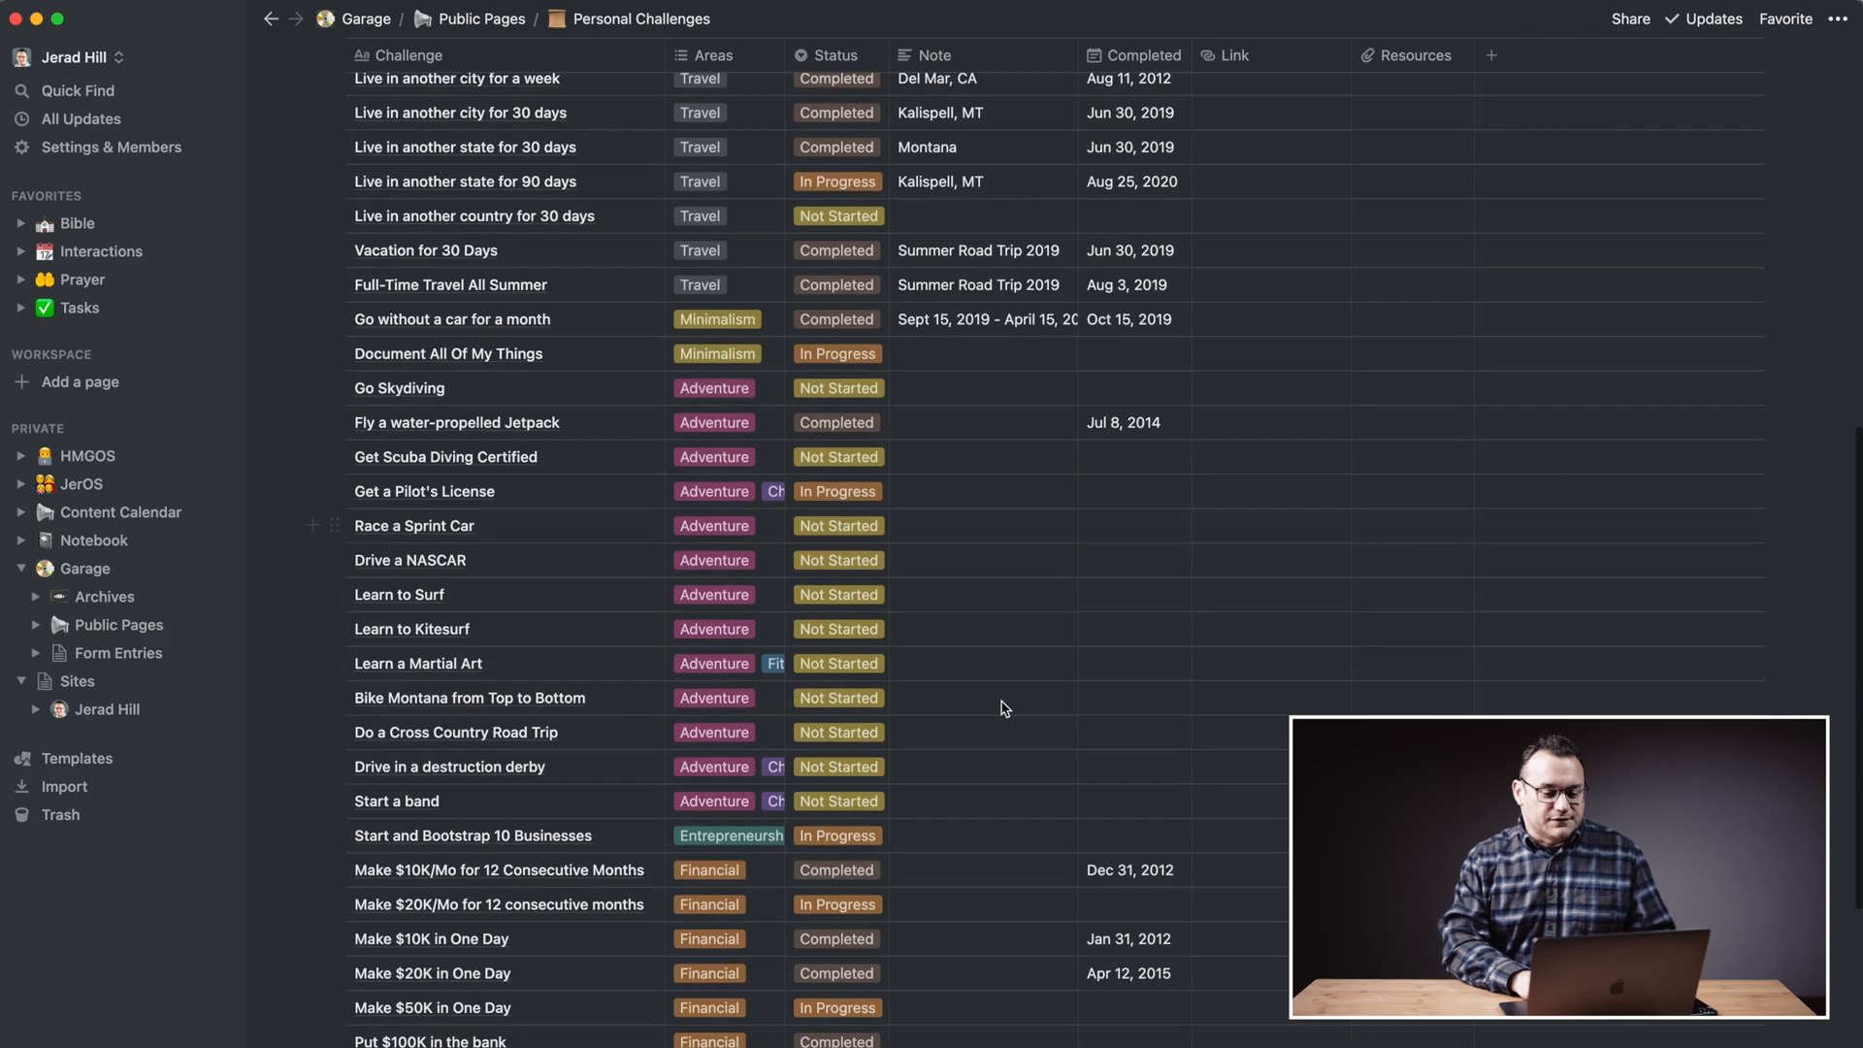
pyautogui.scroll(-5, 1001, 707)
pyautogui.scroll(3, 1001, 707)
pyautogui.scroll(8, 1002, 709)
pyautogui.scroll(6, 1003, 708)
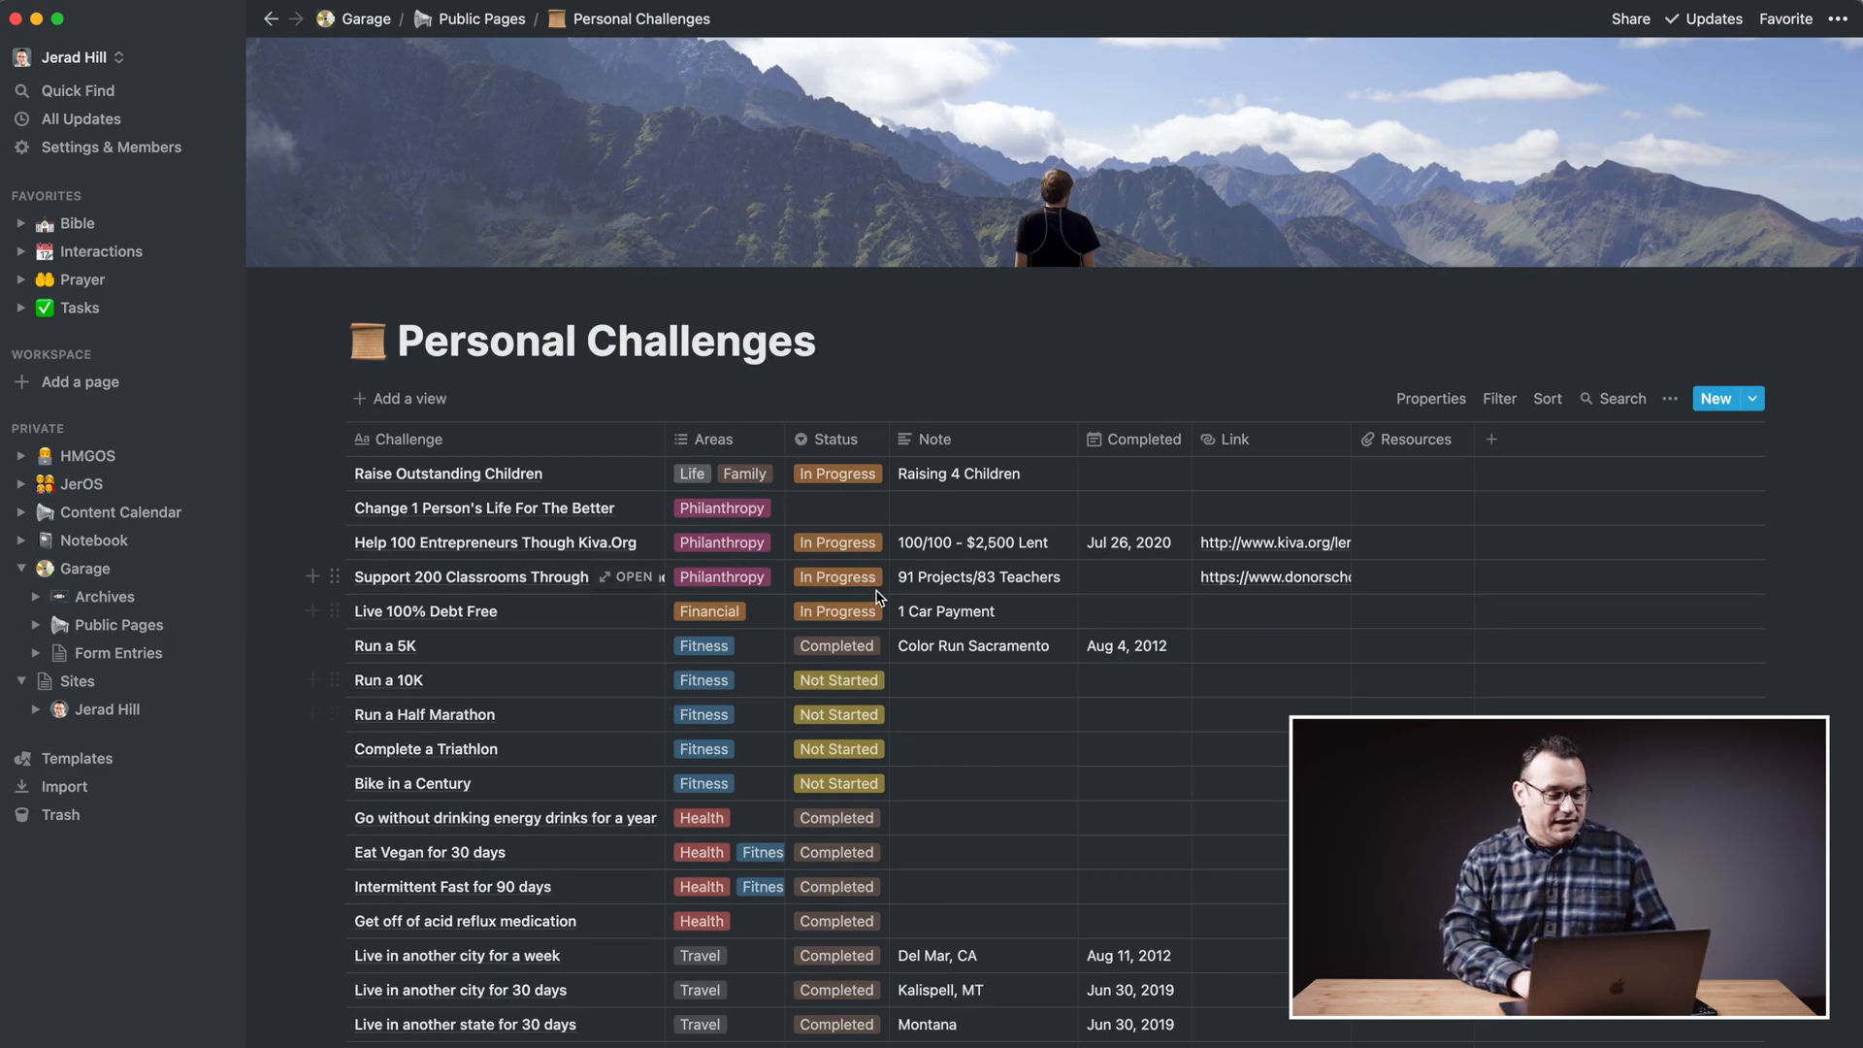
pyautogui.click(85, 570)
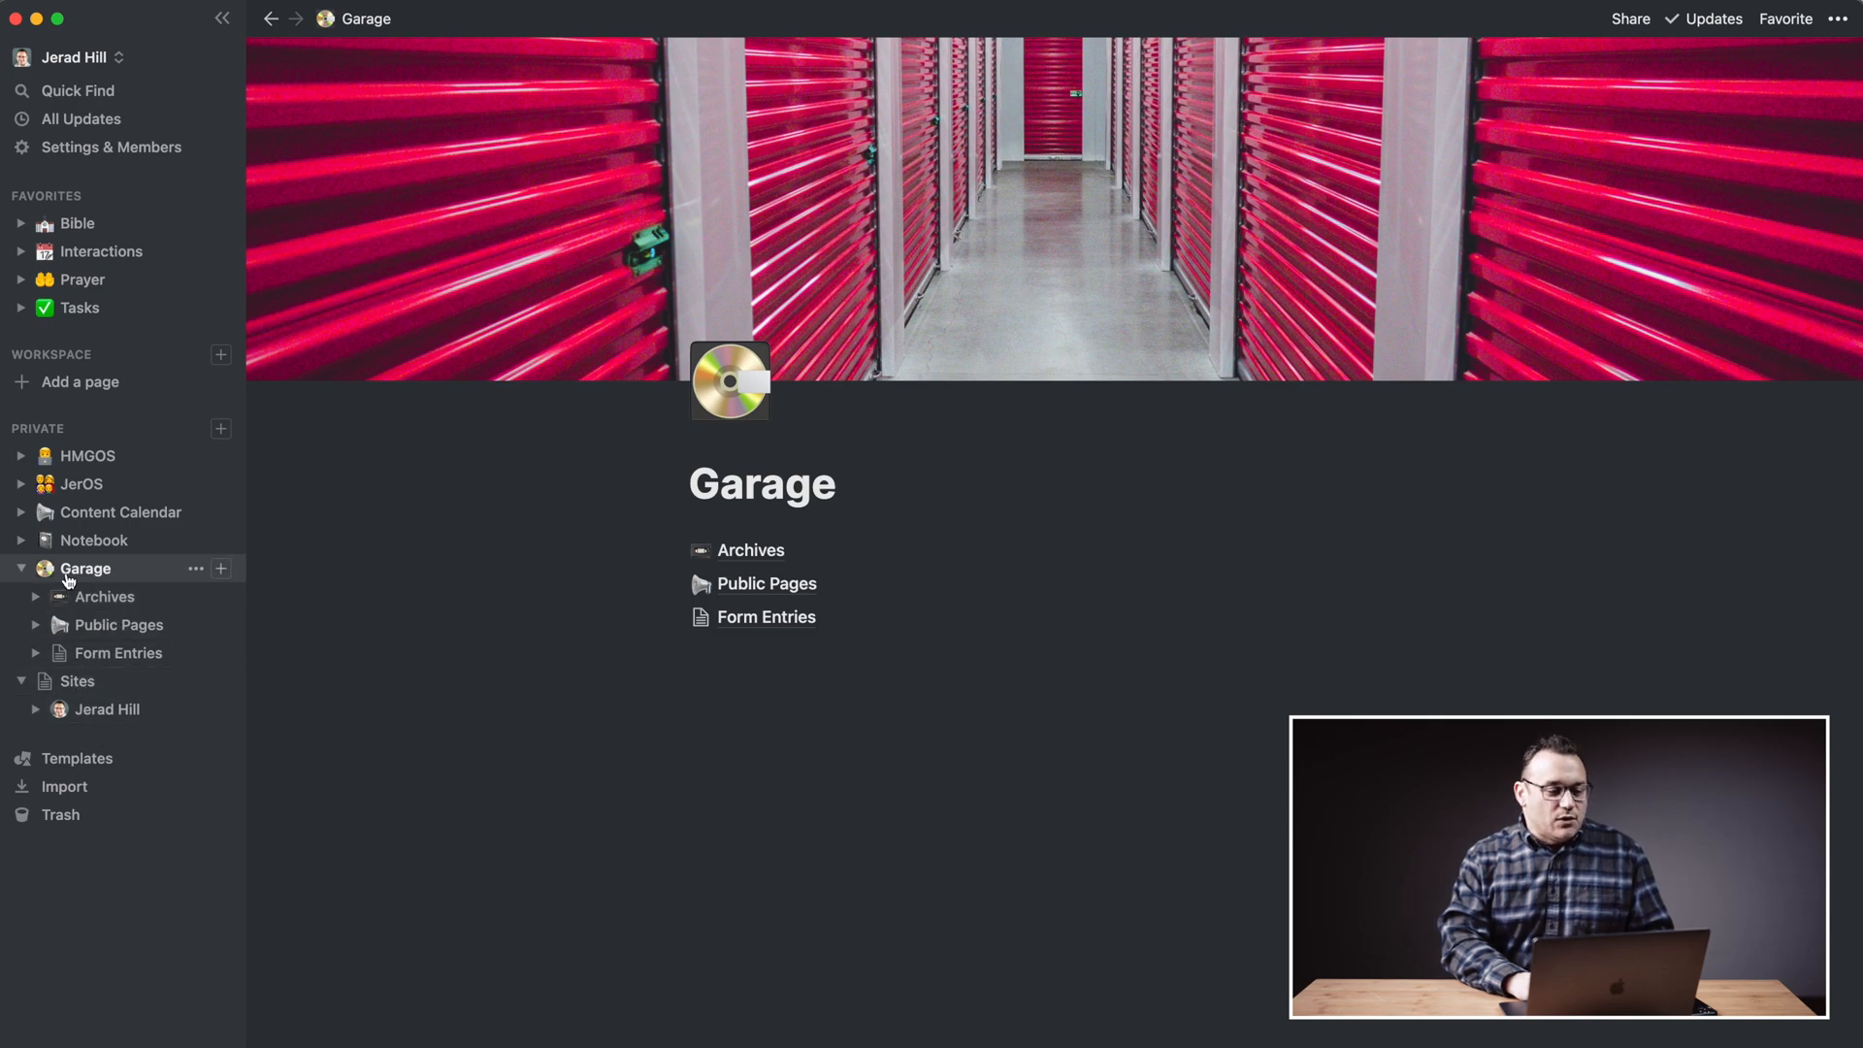
# Collapse Garage's nested pages and open the HMGOS client dashboard.
pyautogui.click(23, 570)
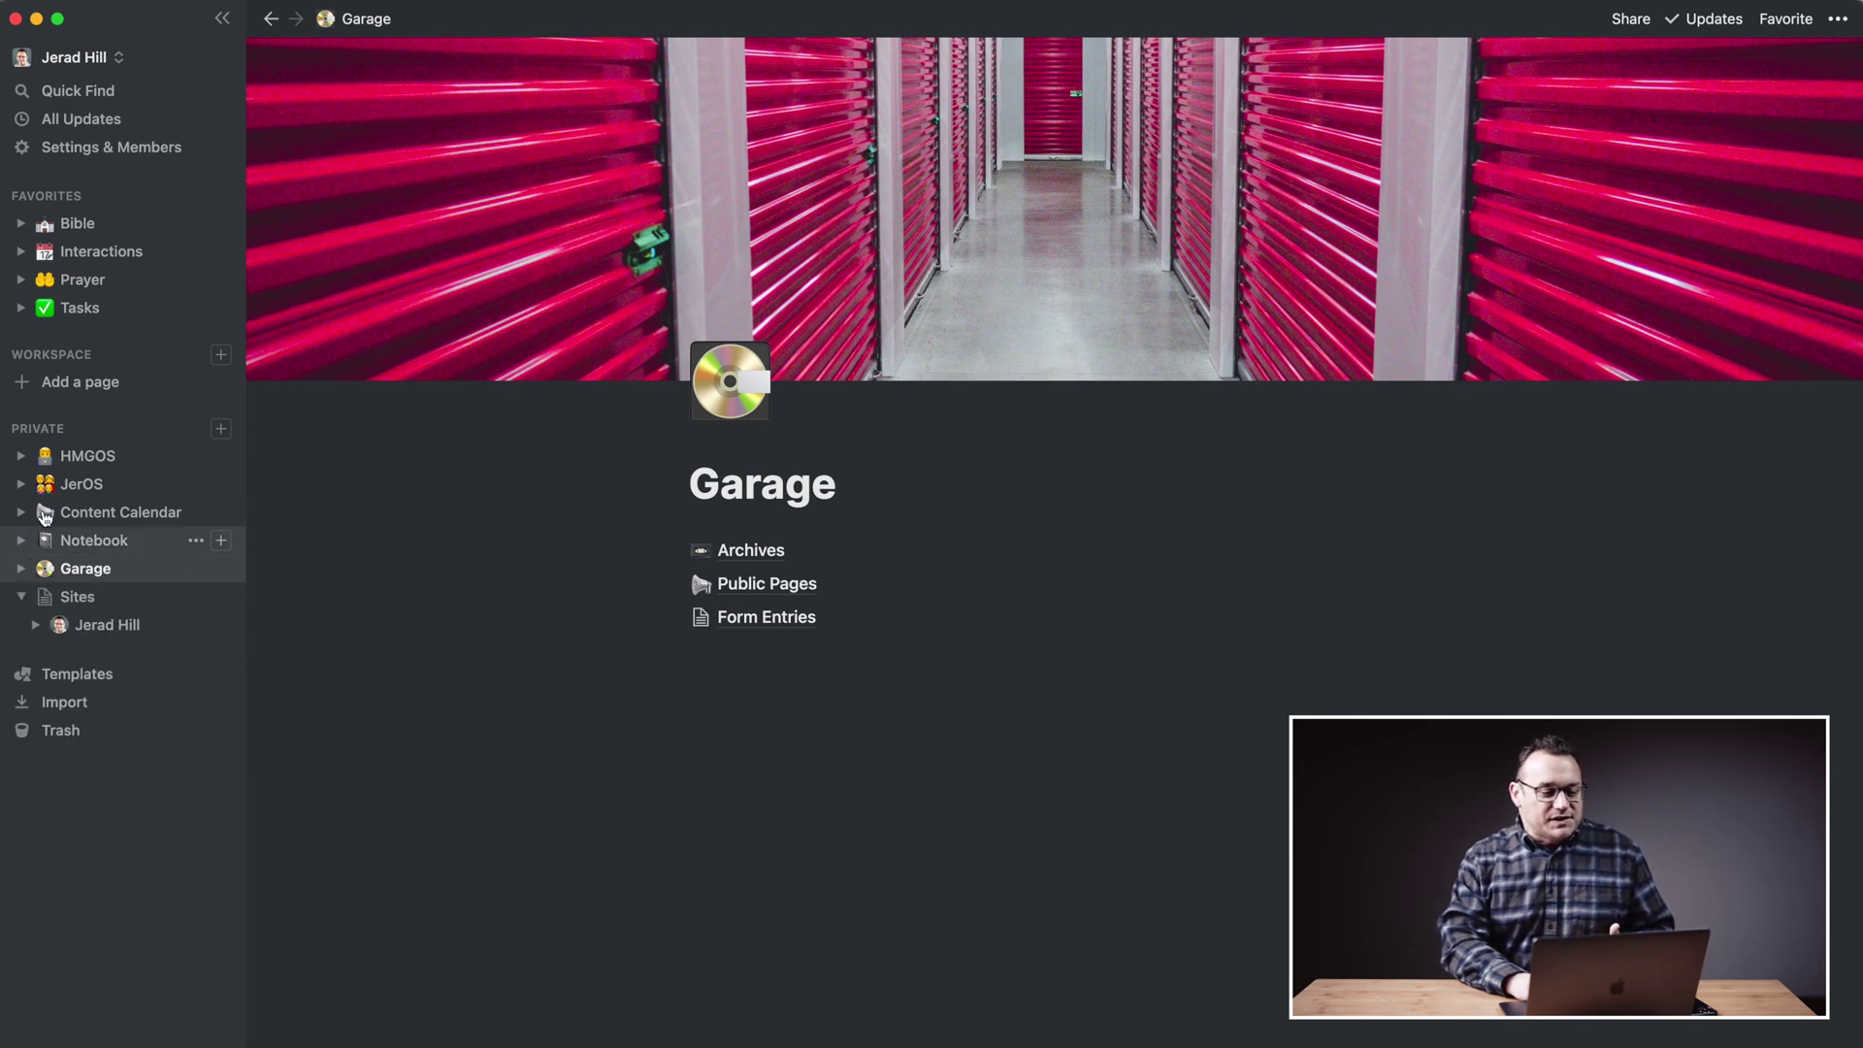
pyautogui.click(87, 457)
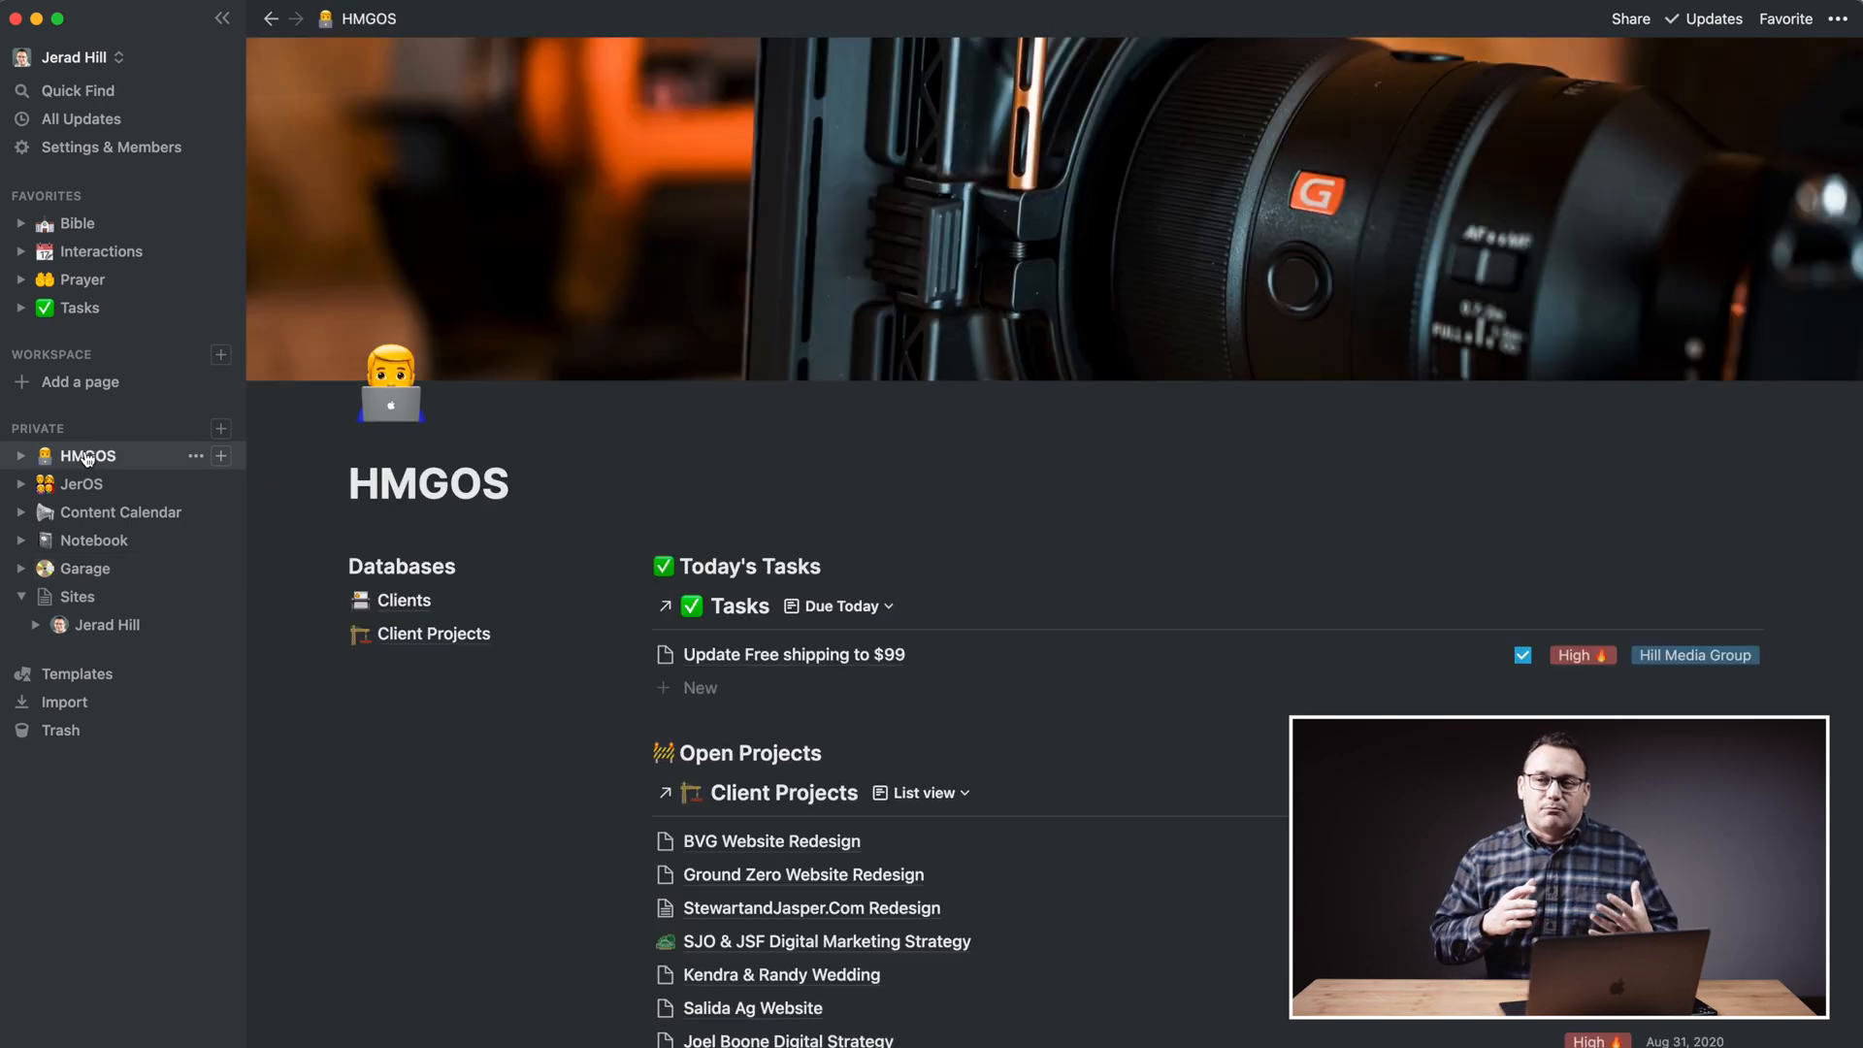